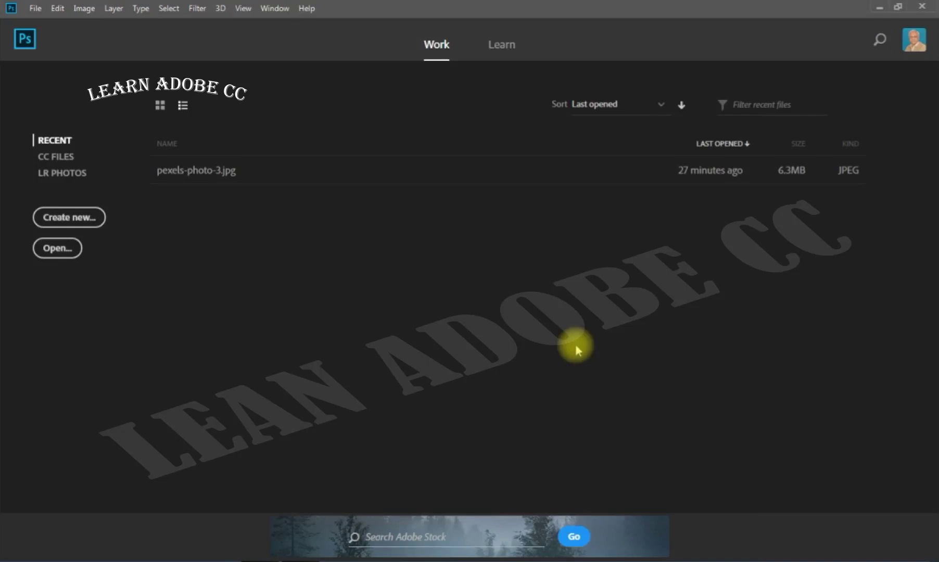
Open pexels-photo-3.jpg from the Desktop and fit it to the window
left_click(64, 250)
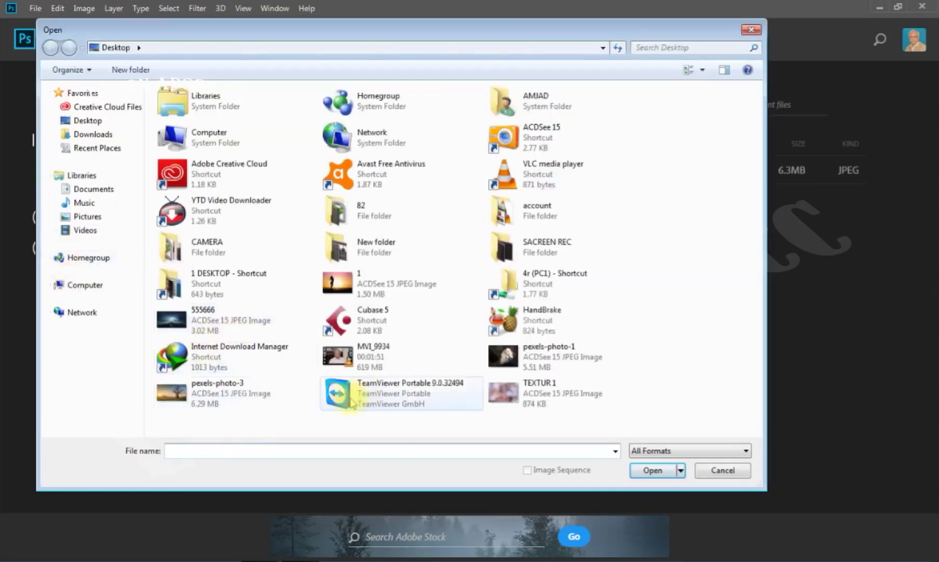
double_click(173, 396)
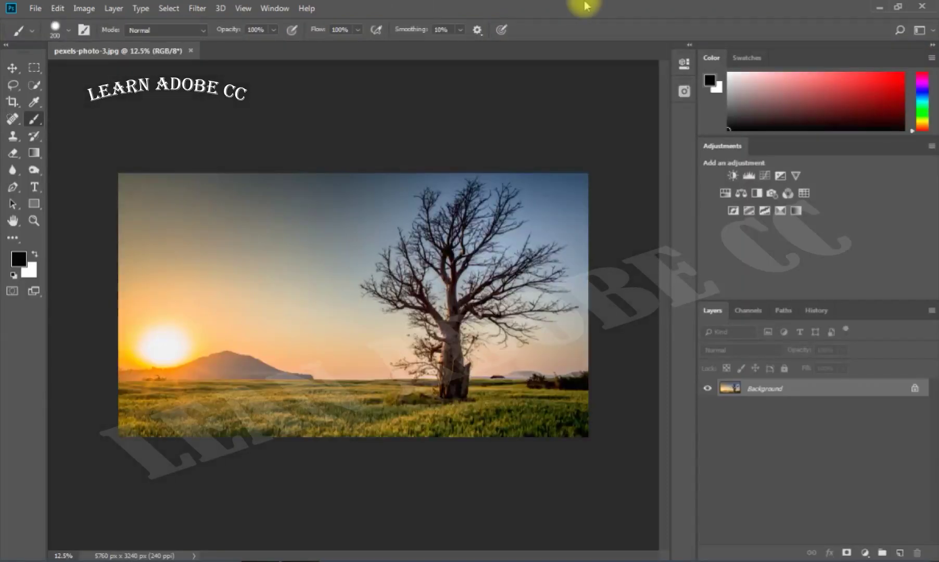
key("ctrl+0")
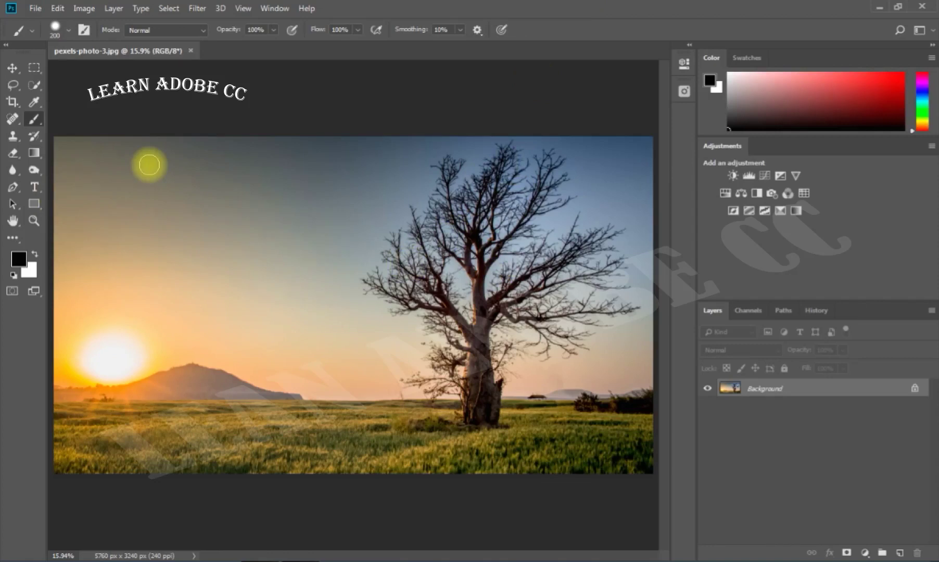
Pick the Quick Selection Tool from the toolbar's selection flyout
left_click(34, 88)
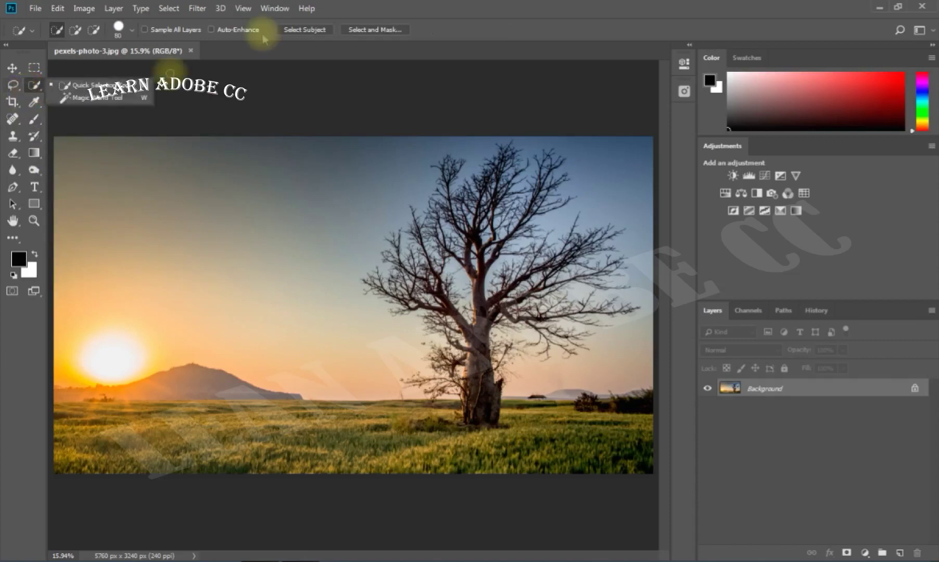
left_click(541, 7)
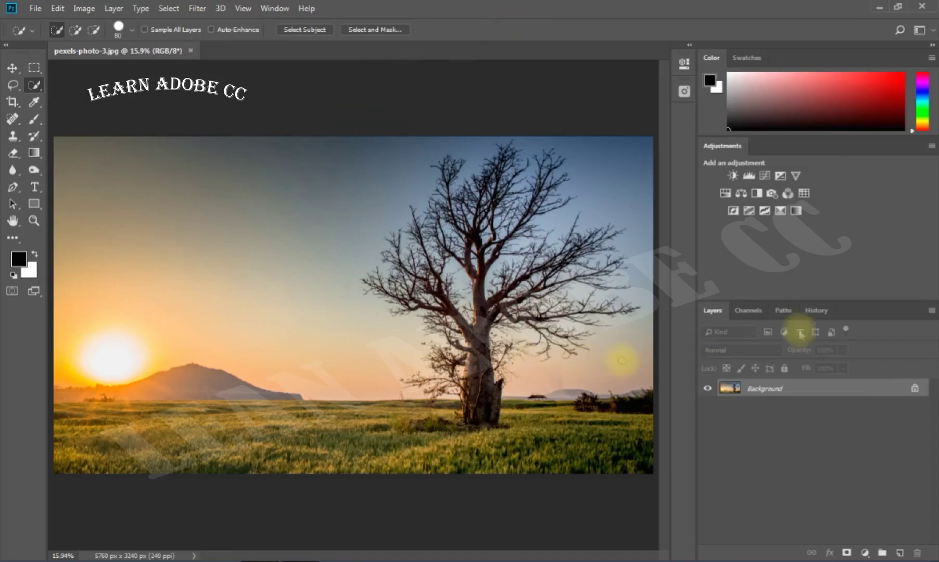
Show the Channels panel and display the Red channel on its own
left_click(748, 311)
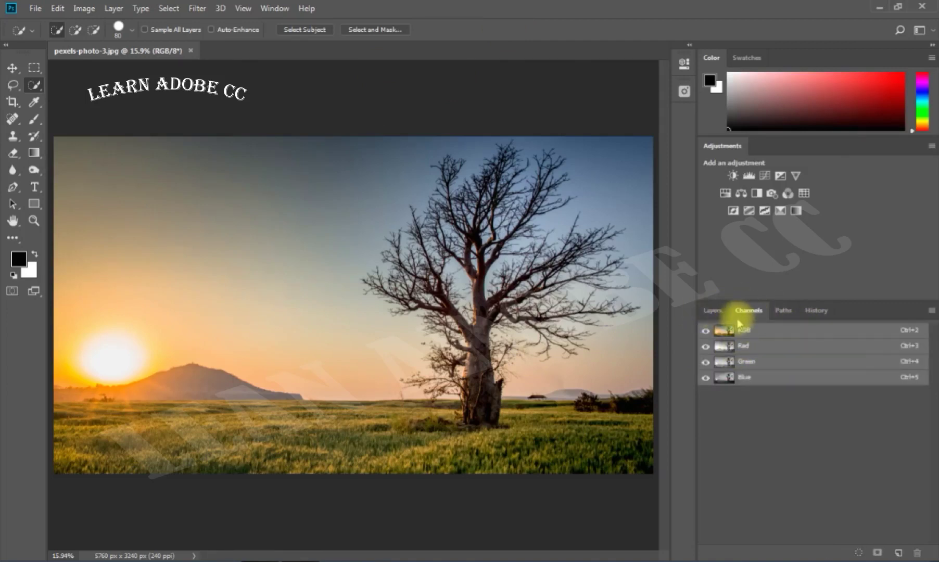
left_click(274, 8)
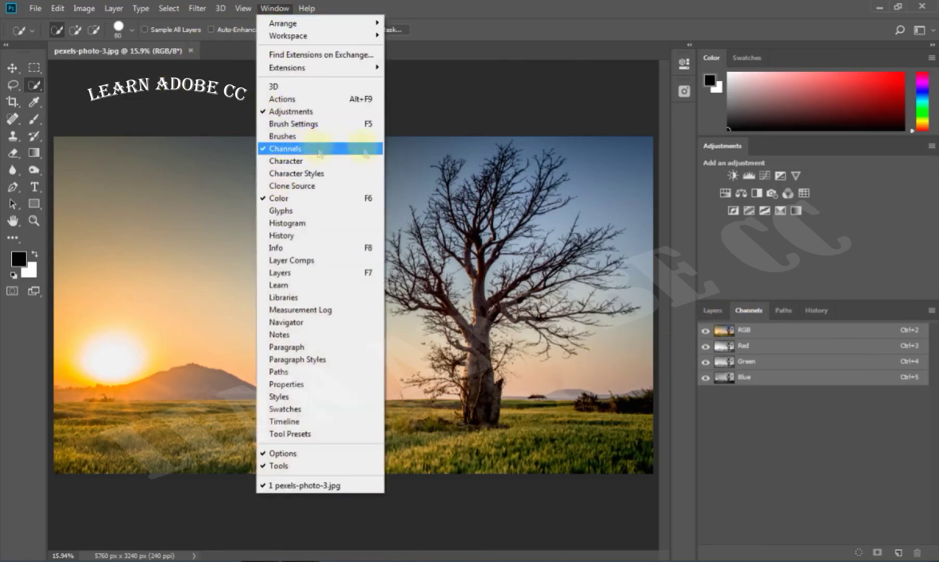
left_click(606, 356)
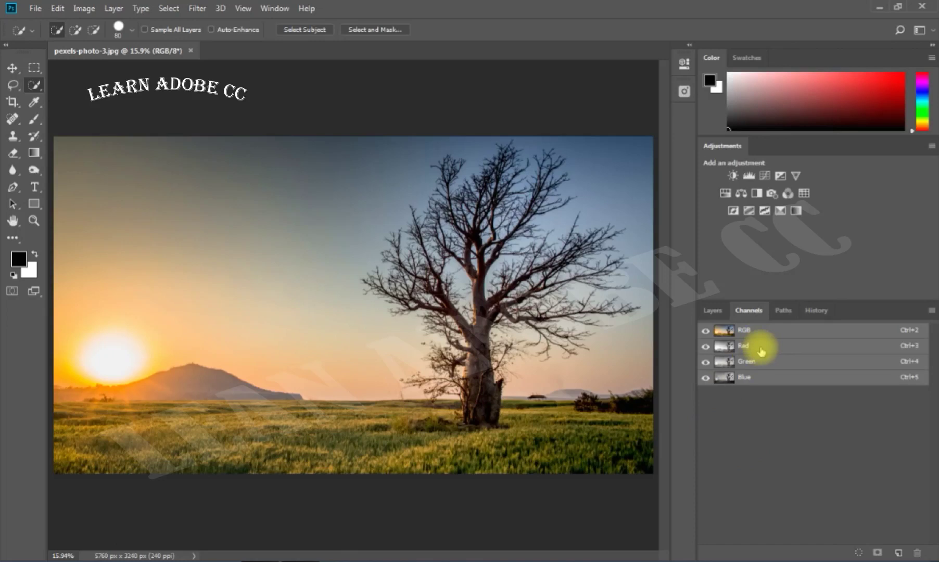
left_click(760, 347)
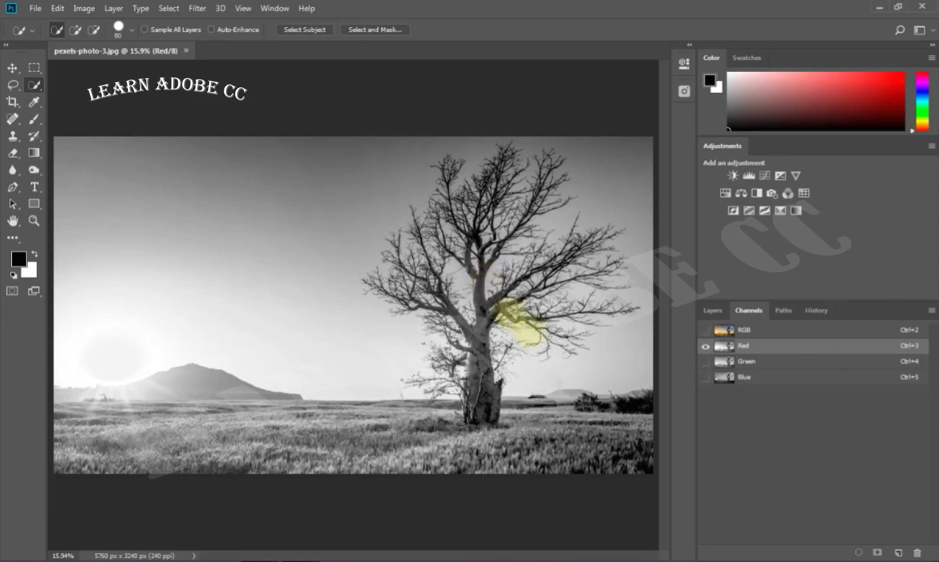
Flip between the Red and Green channels, ending on the Blue channel alone
left_click(786, 363)
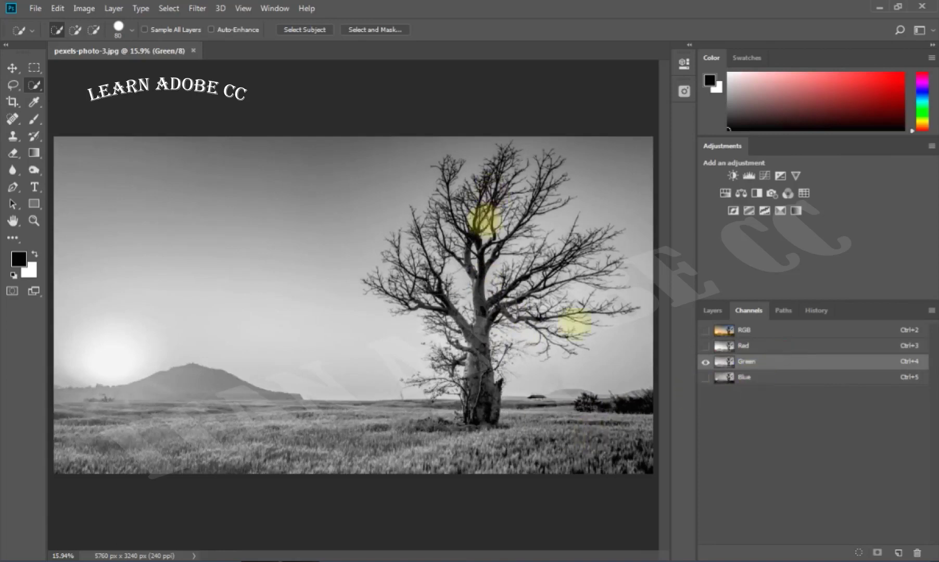
left_click(778, 346)
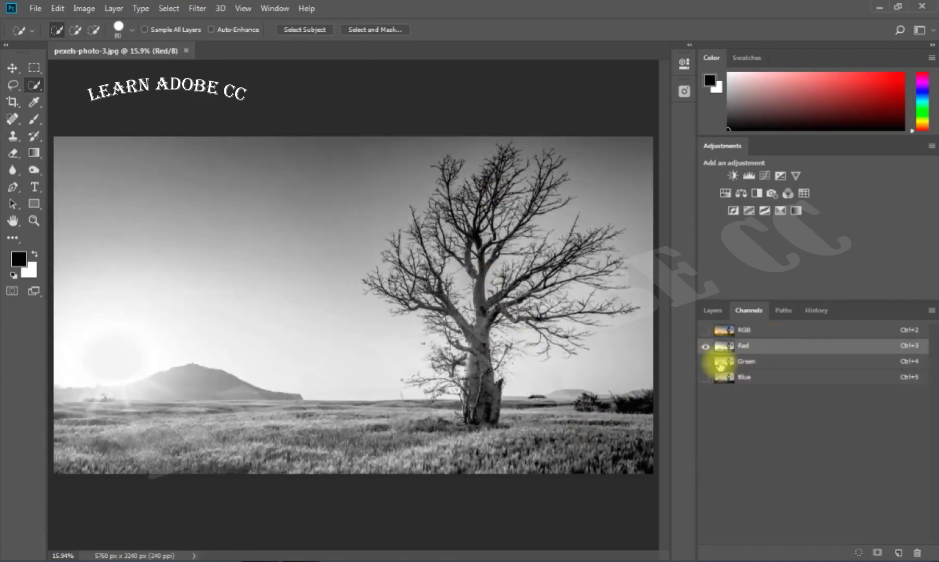
left_click(755, 361)
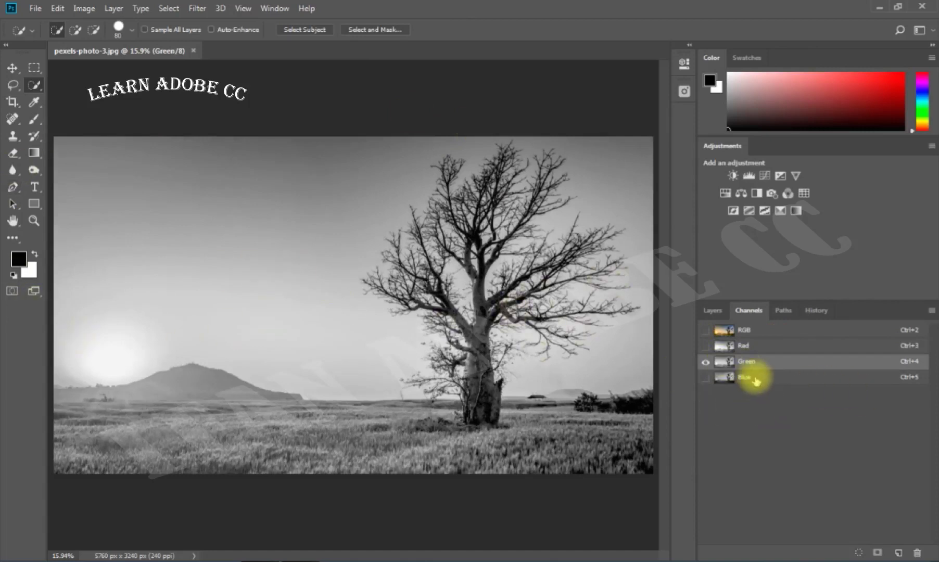
left_click(756, 379)
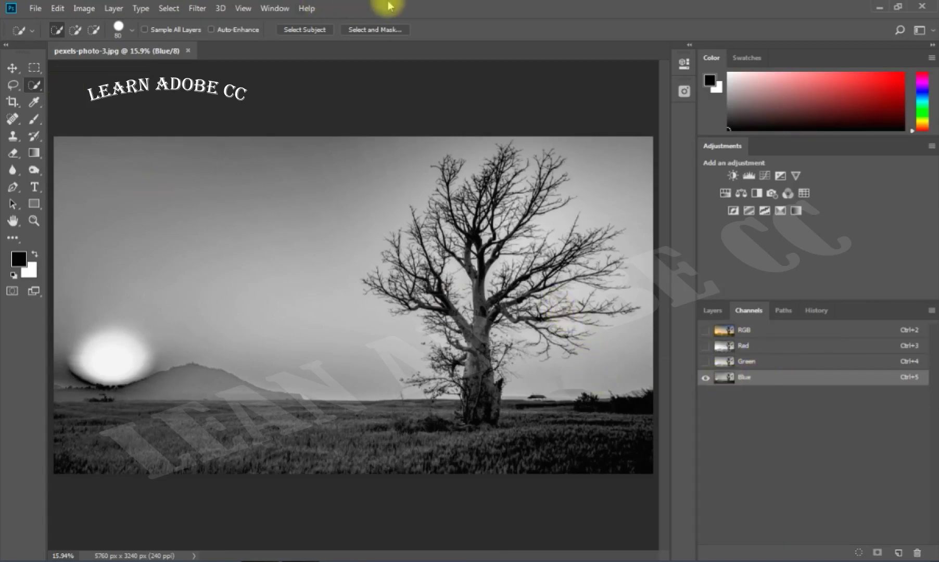
Open Image > Calculations (Blue multiply Blue) and move the dialog off the image
left_click(84, 9)
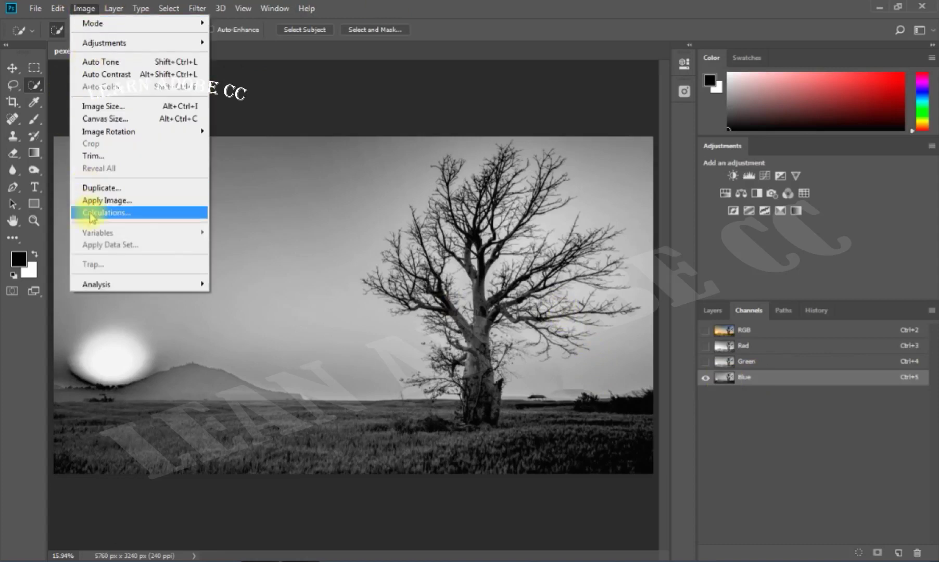
left_click(129, 214)
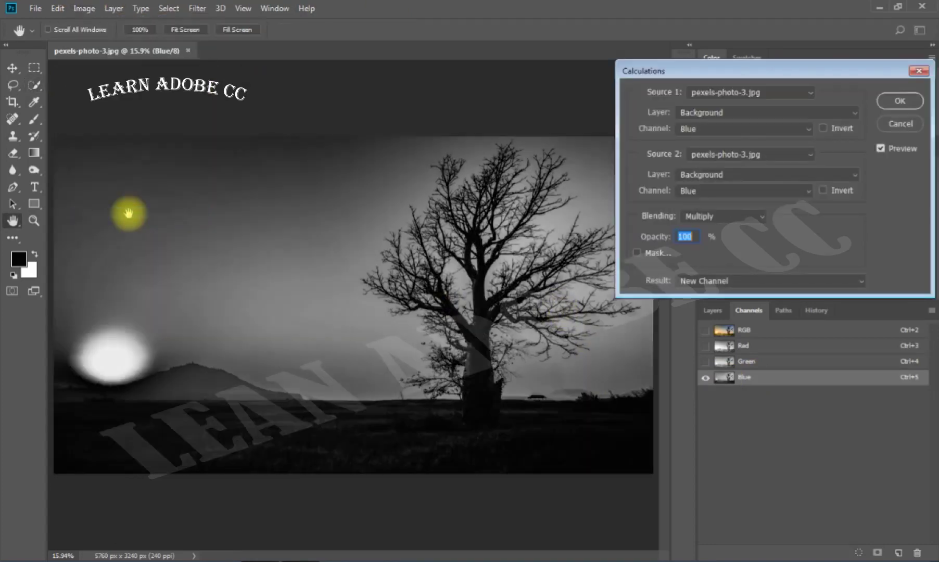
left_click_drag(688, 70, 543, 18)
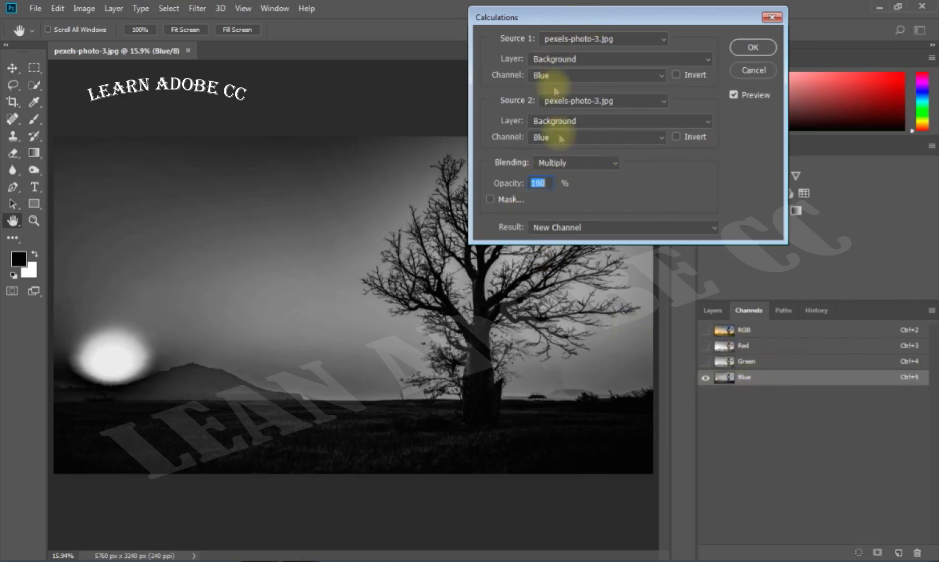
left_click_drag(629, 17, 584, 24)
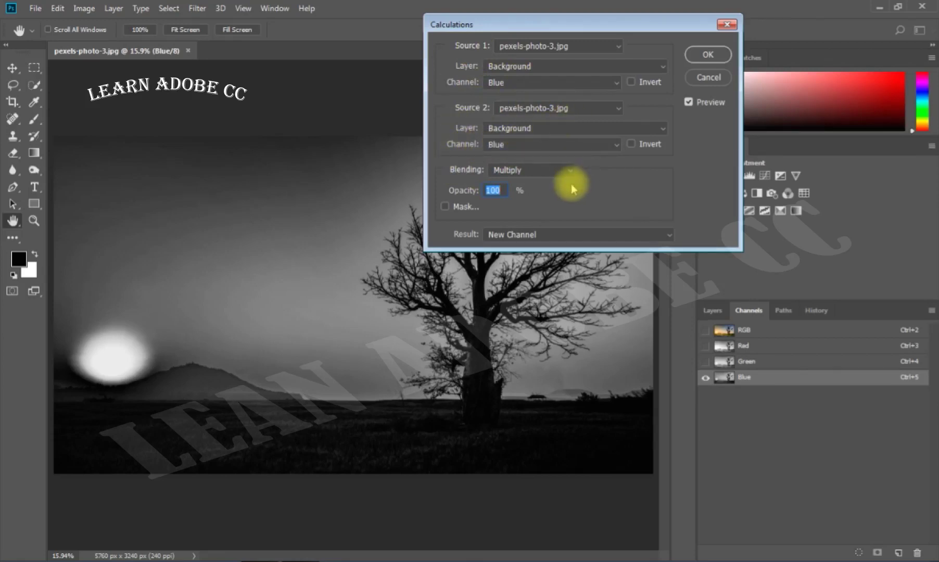
Review Source 2 options, keeping the same file, Background layer and Blue channel
left_click(547, 110)
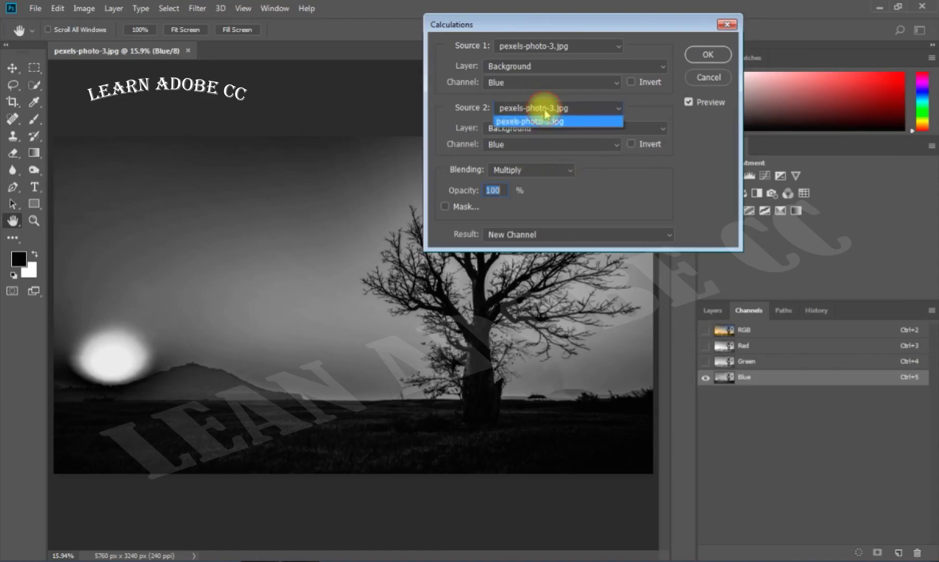
left_click(547, 112)
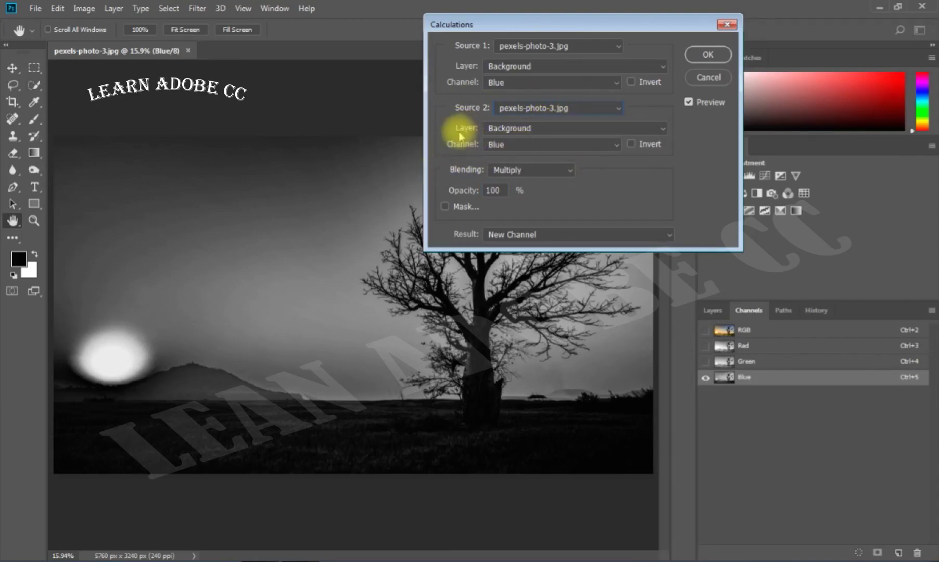
left_click(525, 130)
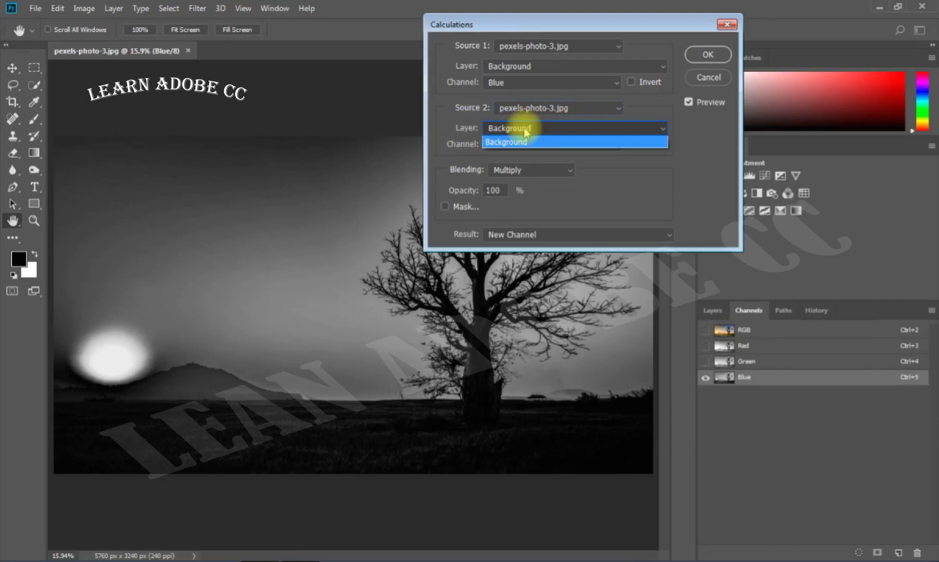
left_click(525, 128)
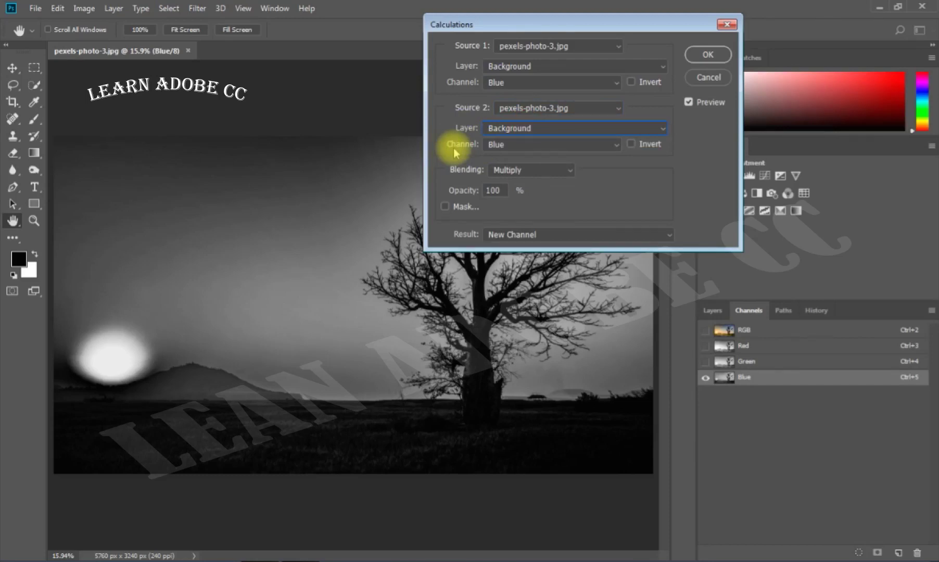
left_click(542, 144)
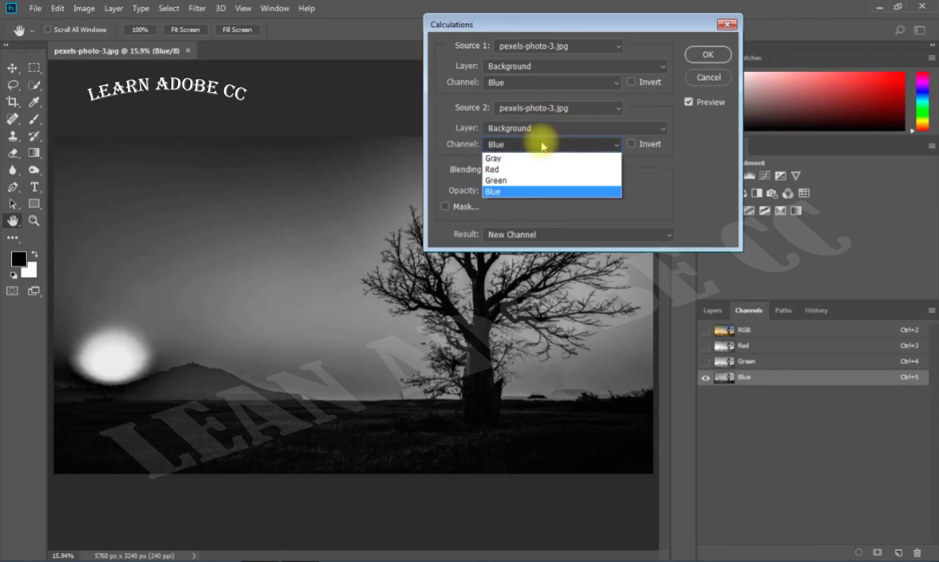
left_click(541, 145)
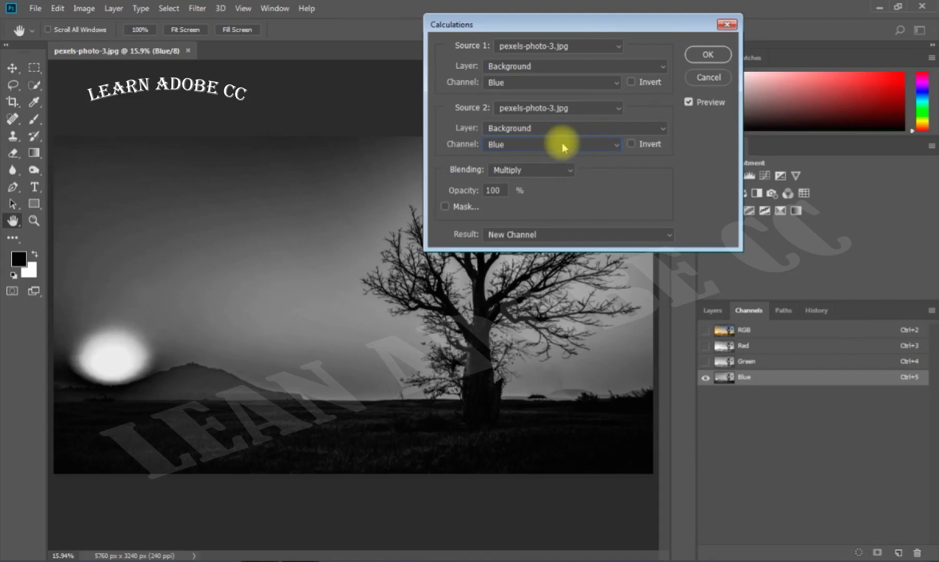
Switch the Source 2 channel to Gray and move the dialog aside
scroll(562, 142, "up", 1)
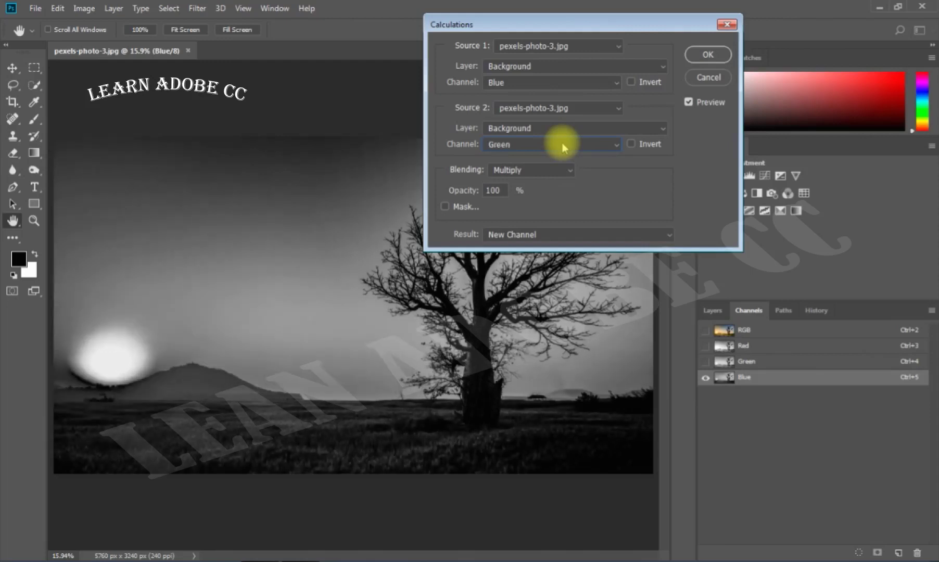
scroll(562, 142, "down", 1)
scroll(562, 142, "down", 1)
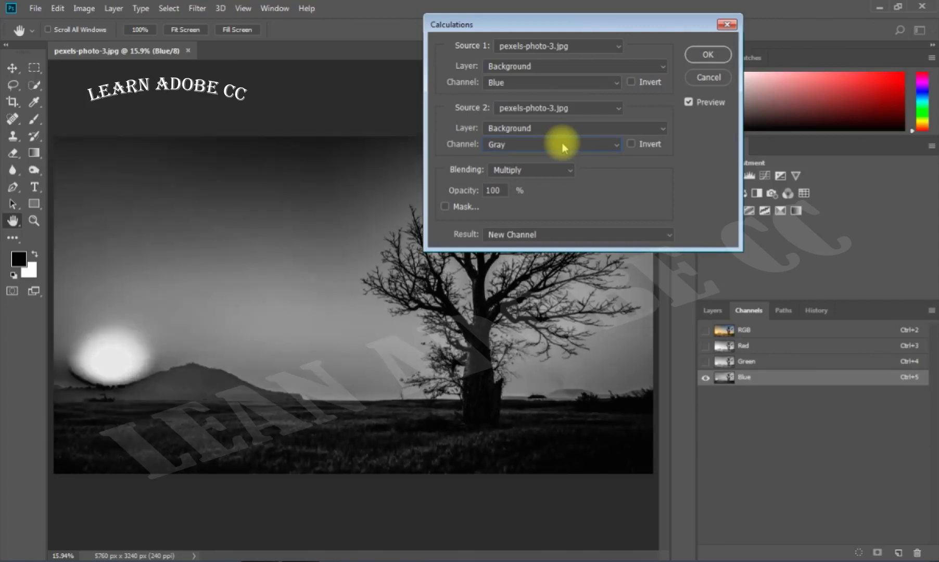
left_click_drag(575, 27, 697, 24)
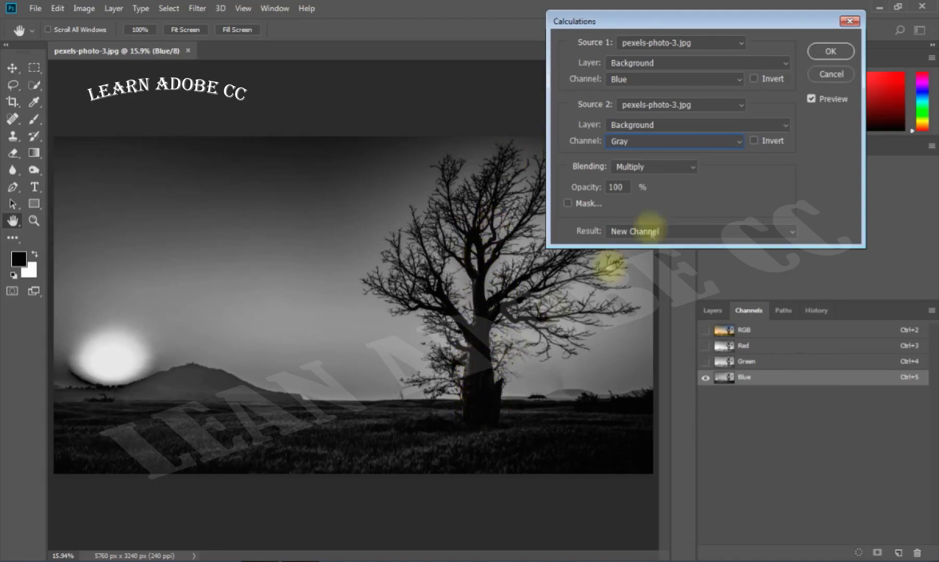
Step Source 2 channel from Gray through Red and Green back to Blue, then move the dialog
left_click(664, 169)
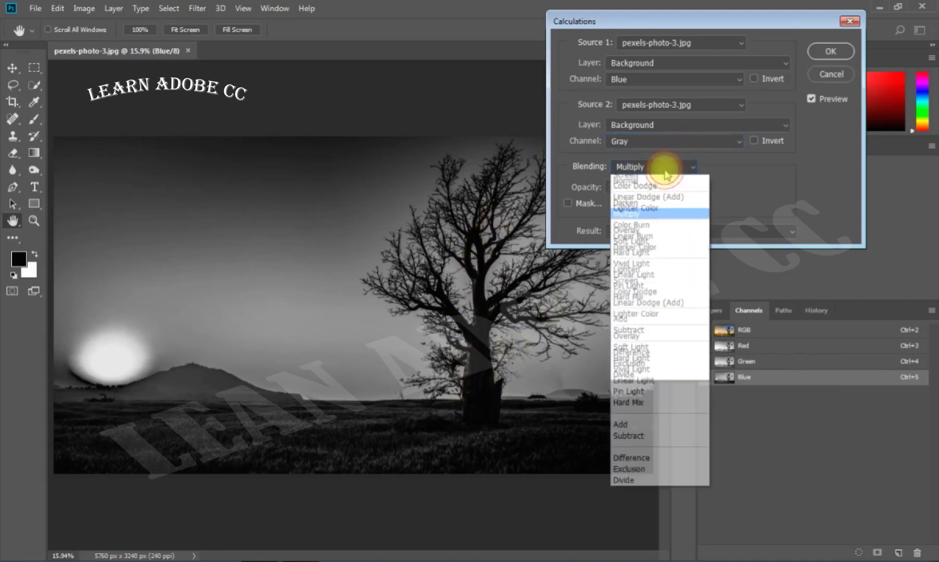
left_click(641, 142)
left_click(649, 139)
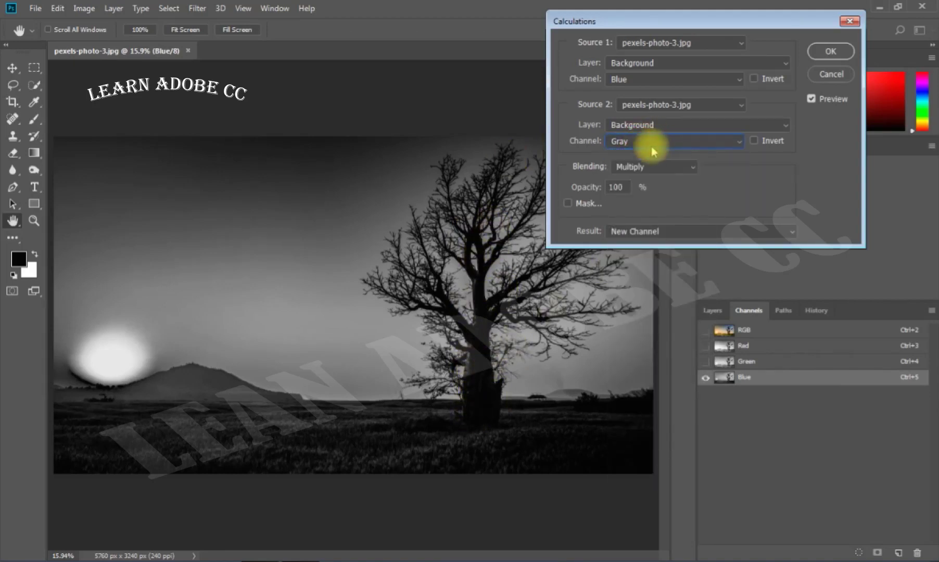
key("Down")
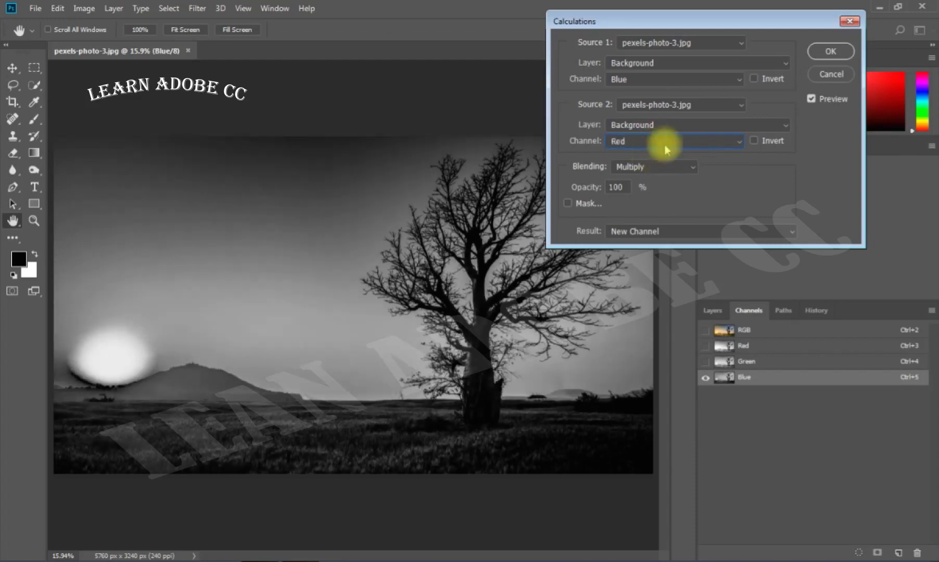
key("Down")
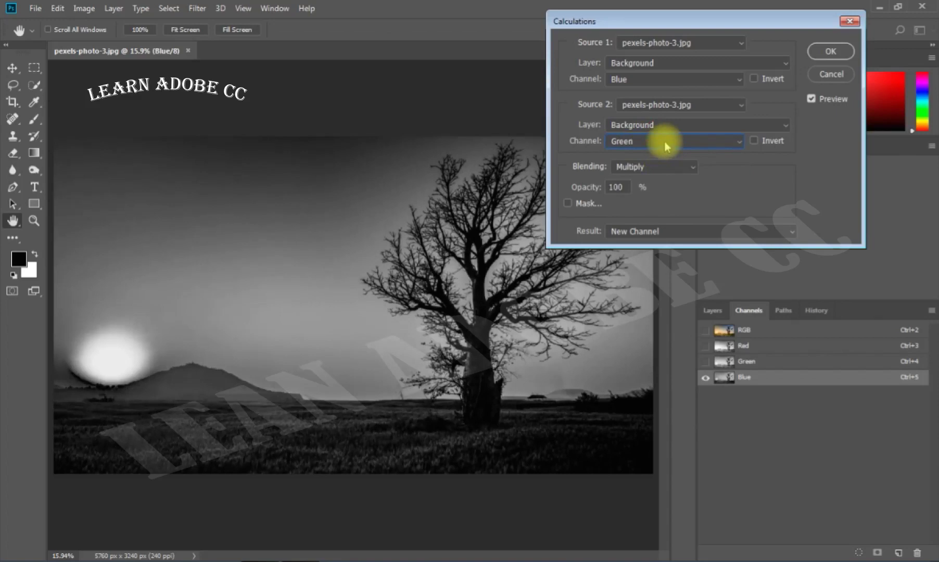
key("Down")
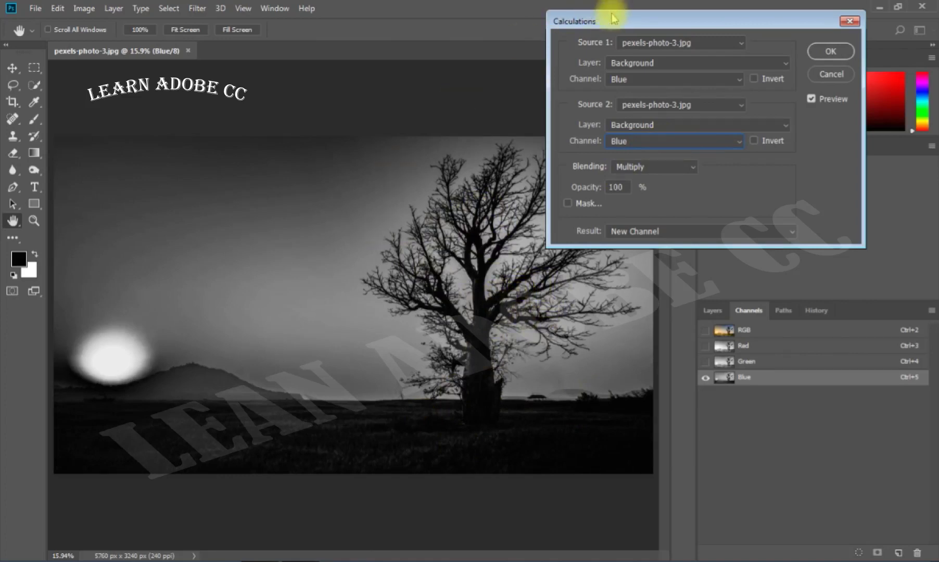
left_click_drag(608, 19, 552, 13)
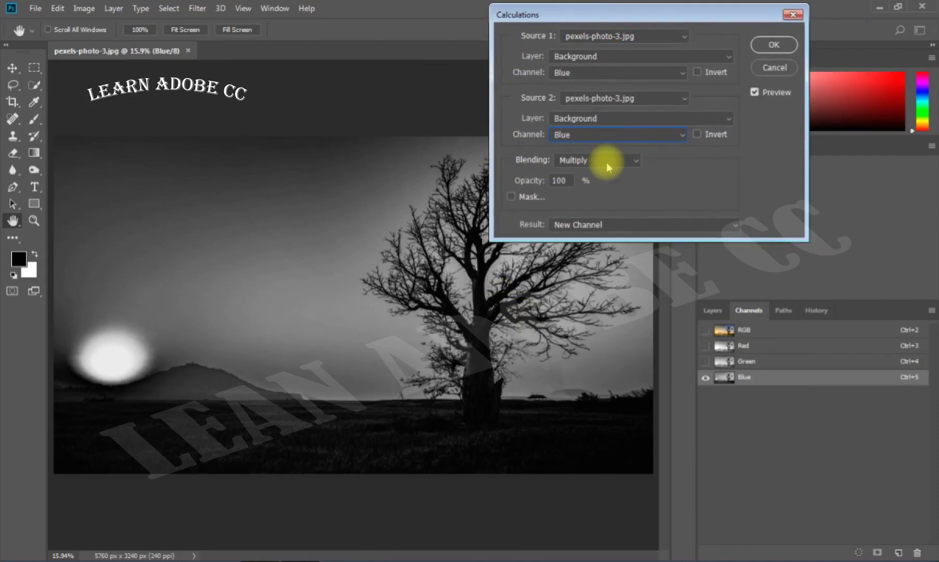
Try Normal, Darken and Multiply blending, settle on Color Burn, and move the dialog right
left_click(607, 164)
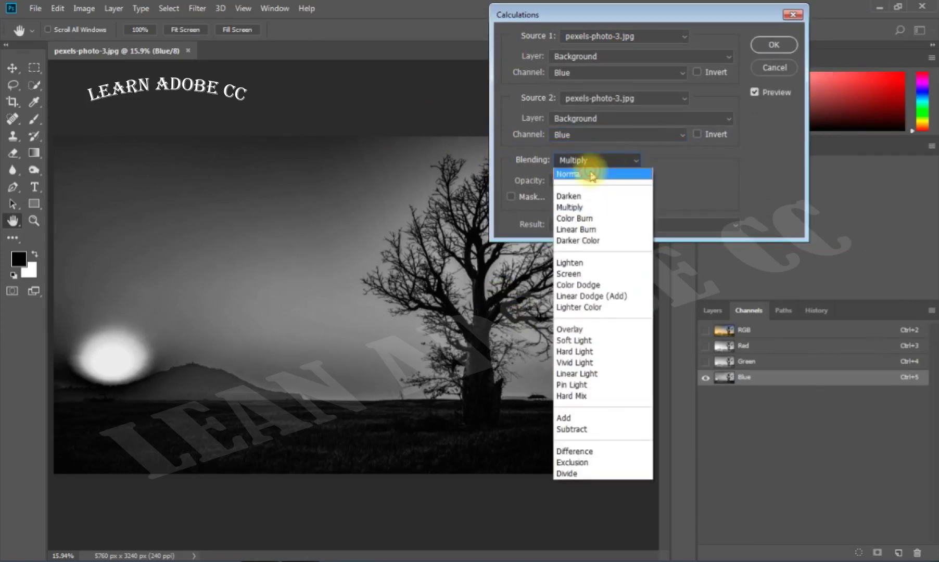
left_click(590, 175)
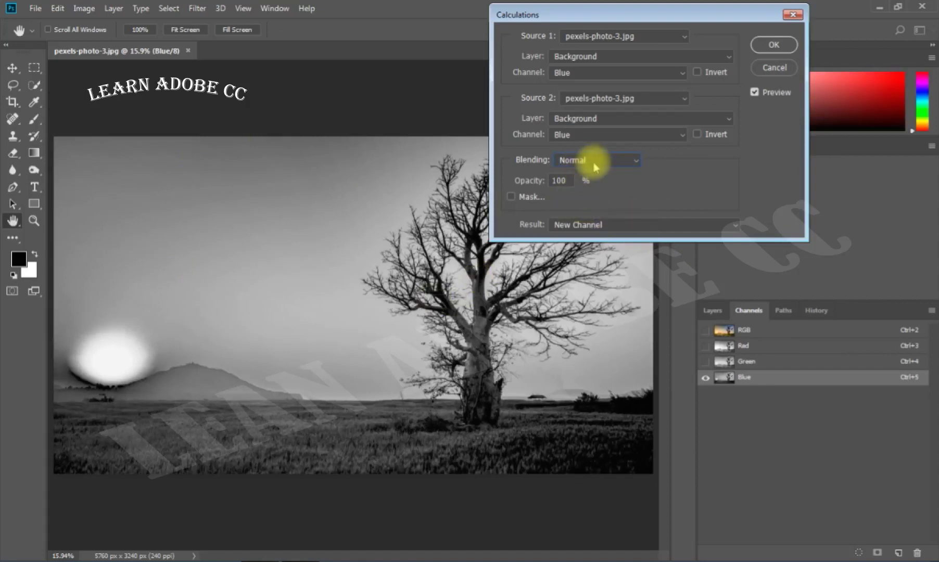
scroll(595, 166, "down", 1)
scroll(595, 167, "down", 1)
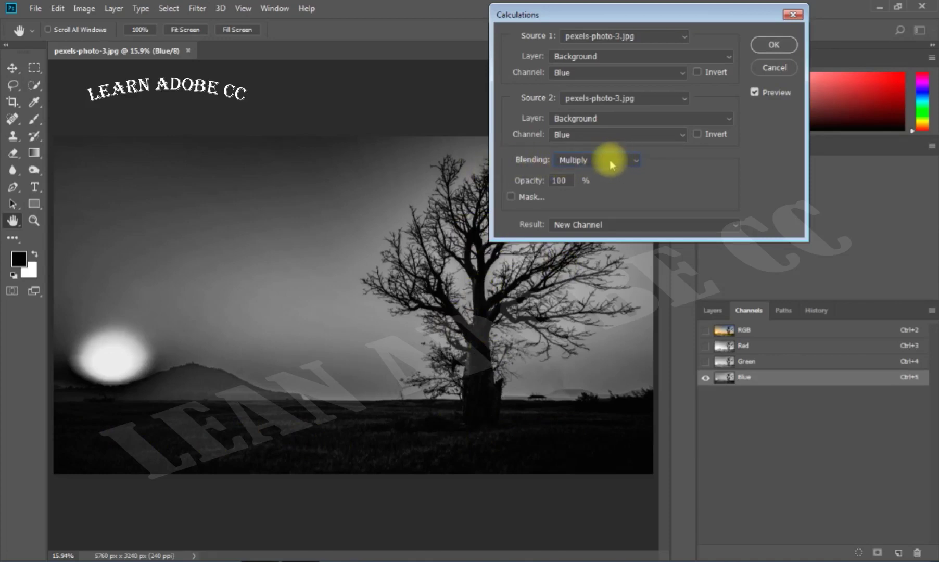
scroll(609, 160, "down", 1)
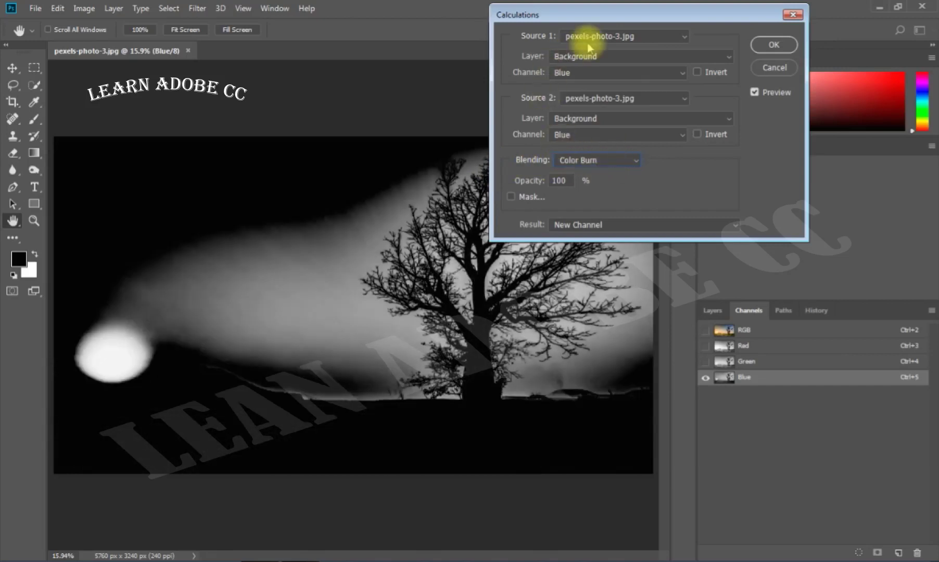
left_click_drag(595, 22, 700, 26)
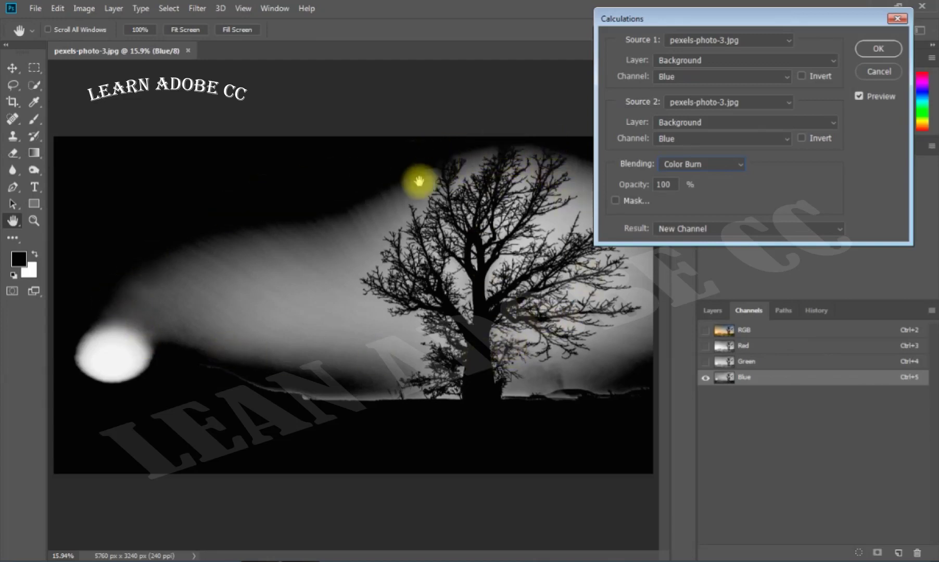
Set Blending to Vivid Light and apply the calculation as new channel Alpha 1
scroll(707, 168, "down", 1)
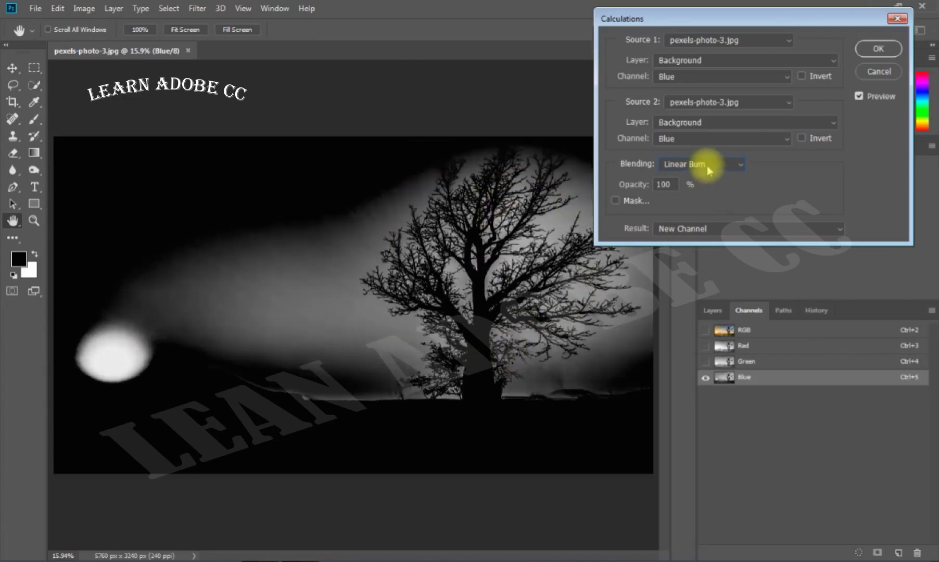
scroll(709, 168, "down", 1)
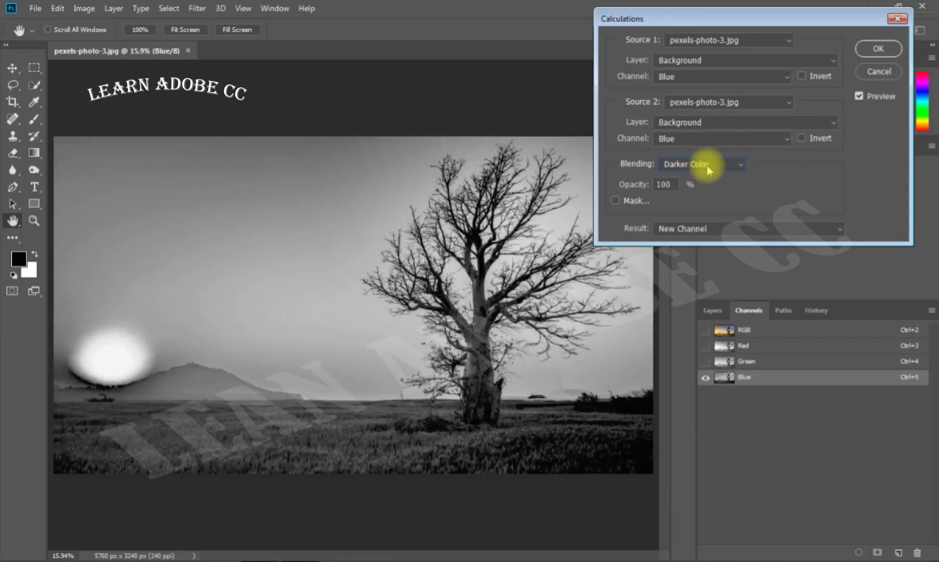
scroll(707, 164, "down", 1)
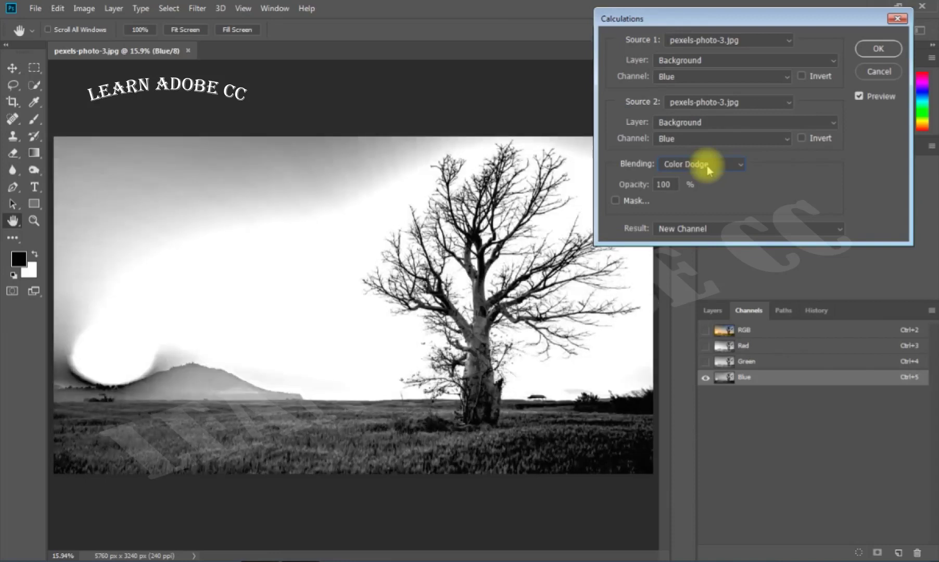
scroll(707, 169, "down", 1)
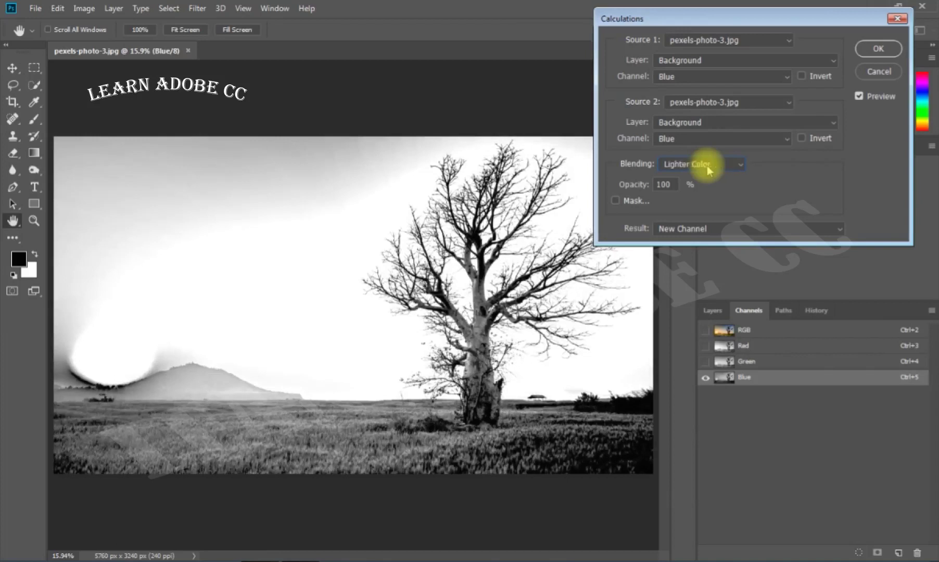
scroll(707, 168, "down", 1)
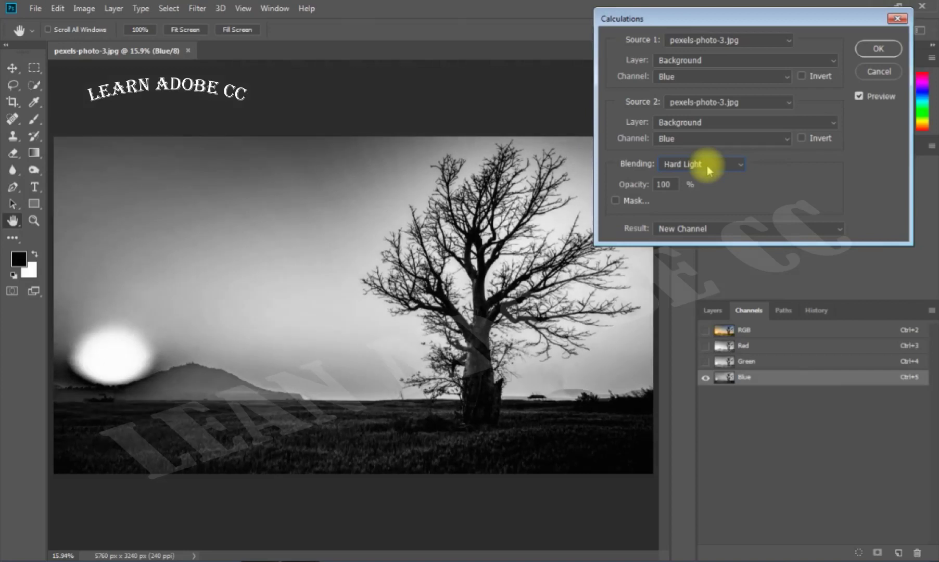
scroll(707, 169, "down", 1)
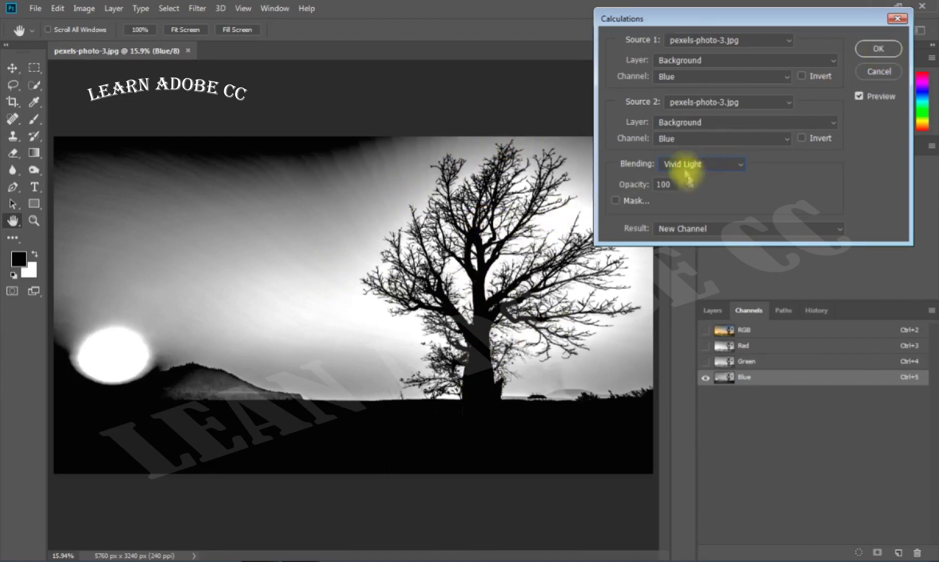
left_click(870, 50)
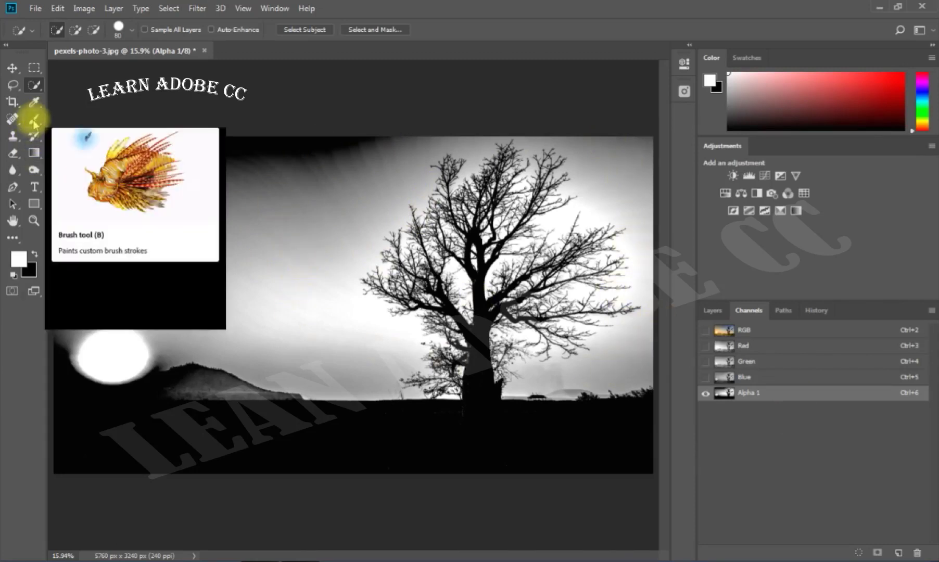
Paint the Alpha 1 sky white using the Brush in Overlay mode, avoiding the tree and ground
left_click(34, 123)
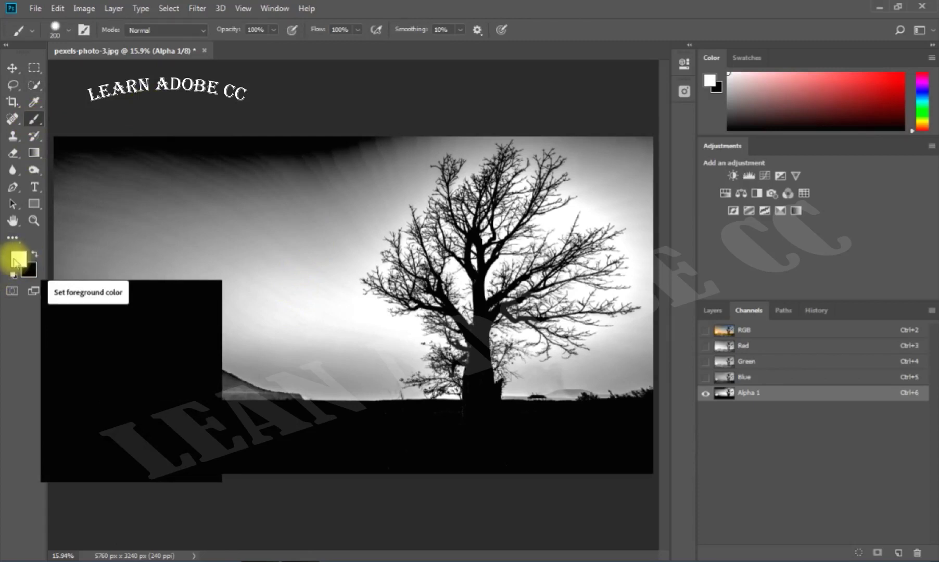
left_click(186, 30)
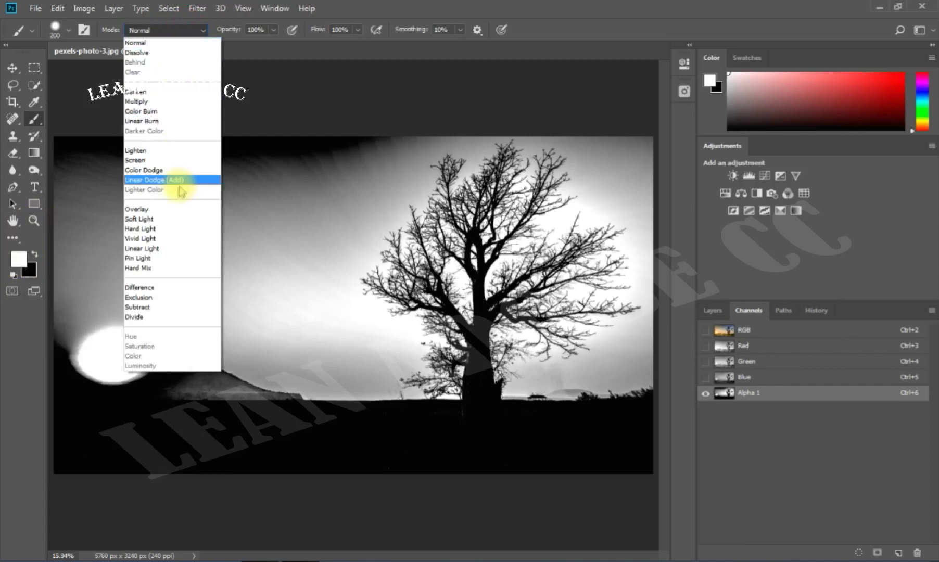
left_click(146, 209)
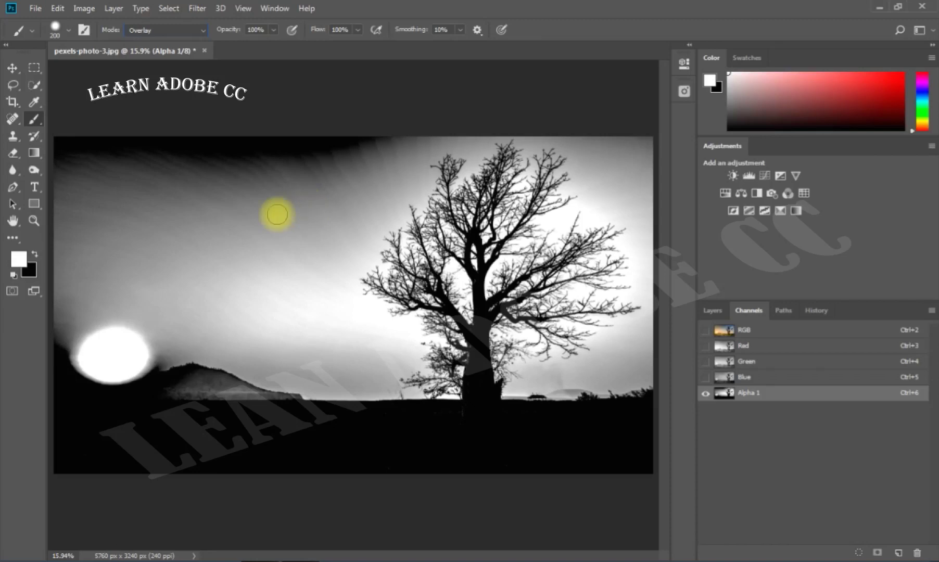
mouse_move(274, 213)
left_mouse_down()
mouse_move(369, 120)
mouse_move(279, 200)
mouse_move(215, 225)
mouse_move(234, 142)
mouse_move(251, 199)
mouse_move(126, 164)
mouse_move(72, 219)
mouse_move(151, 184)
mouse_move(153, 212)
mouse_move(193, 134)
mouse_move(96, 210)
mouse_move(188, 126)
mouse_move(218, 172)
mouse_move(353, 159)
mouse_move(349, 168)
mouse_move(63, 163)
mouse_move(321, 147)
mouse_move(126, 141)
mouse_move(98, 197)
mouse_move(73, 142)
mouse_move(514, 163)
mouse_move(512, 142)
mouse_move(388, 182)
mouse_move(497, 158)
mouse_move(416, 182)
mouse_move(677, 159)
left_mouse_up()
mouse_move(570, 162)
left_mouse_down()
mouse_move(398, 157)
mouse_move(457, 195)
mouse_move(593, 161)
mouse_move(383, 251)
mouse_move(373, 245)
mouse_move(482, 209)
mouse_move(420, 210)
mouse_move(624, 175)
mouse_move(593, 147)
mouse_move(541, 158)
mouse_move(617, 180)
mouse_move(491, 299)
mouse_move(503, 216)
mouse_move(446, 304)
mouse_move(666, 204)
mouse_move(523, 276)
mouse_move(654, 210)
mouse_move(541, 331)
mouse_move(583, 352)
mouse_move(645, 360)
mouse_move(494, 373)
mouse_move(446, 293)
mouse_move(392, 356)
mouse_move(438, 364)
mouse_move(413, 373)
mouse_move(315, 362)
mouse_move(377, 254)
mouse_move(308, 255)
mouse_move(266, 233)
mouse_move(257, 272)
mouse_move(311, 333)
mouse_move(321, 188)
mouse_move(306, 126)
mouse_move(95, 164)
mouse_move(73, 158)
mouse_move(80, 138)
mouse_move(77, 167)
mouse_move(78, 143)
mouse_move(77, 151)
mouse_move(138, 139)
mouse_move(306, 163)
mouse_move(349, 143)
mouse_move(349, 165)
mouse_move(367, 151)
mouse_move(69, 157)
mouse_move(210, 158)
mouse_move(377, 136)
mouse_move(248, 243)
mouse_move(219, 288)
mouse_move(58, 272)
mouse_move(159, 230)
mouse_move(216, 268)
mouse_move(312, 302)
left_mouse_up()
mouse_move(250, 309)
left_mouse_down()
mouse_move(200, 335)
mouse_move(99, 350)
mouse_move(69, 314)
mouse_move(85, 331)
mouse_move(80, 357)
mouse_move(78, 331)
mouse_move(77, 340)
mouse_move(279, 354)
mouse_move(276, 373)
mouse_move(327, 373)
mouse_move(168, 358)
mouse_move(109, 321)
mouse_move(256, 357)
mouse_move(127, 360)
mouse_move(190, 367)
mouse_move(109, 360)
mouse_move(77, 330)
mouse_move(258, 221)
mouse_move(341, 143)
mouse_move(105, 143)
mouse_move(69, 207)
mouse_move(94, 219)
left_mouse_up()
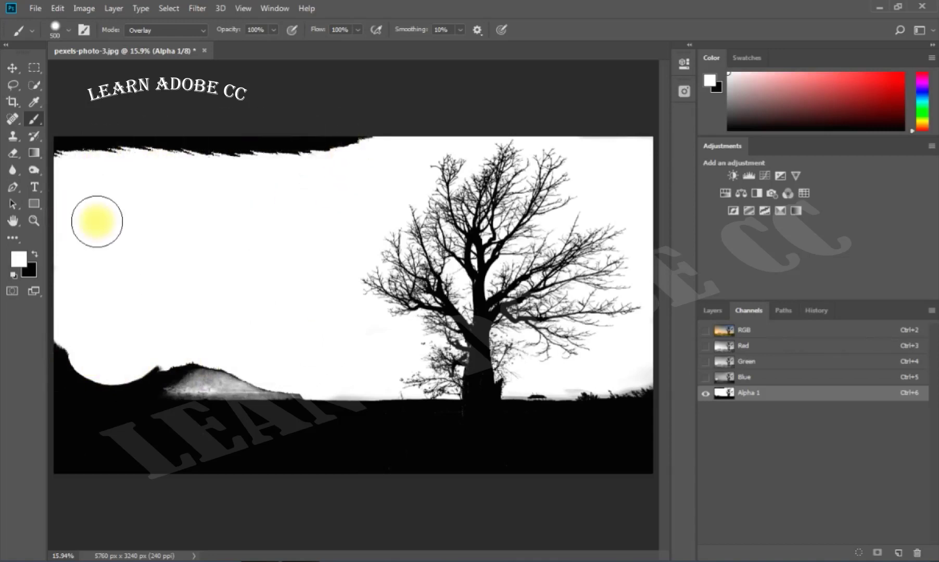
Reset the brush to Normal mode and paint the top strip and hill white in Alpha 1
left_click(167, 31)
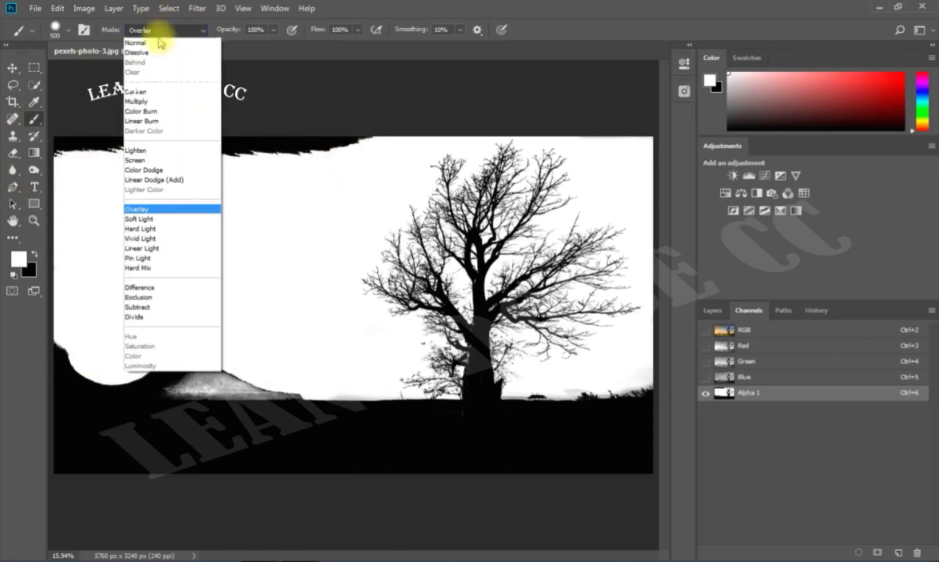
left_click(156, 34)
mouse_move(281, 160)
left_mouse_down()
mouse_move(360, 147)
mouse_move(69, 158)
mouse_move(104, 169)
left_mouse_up()
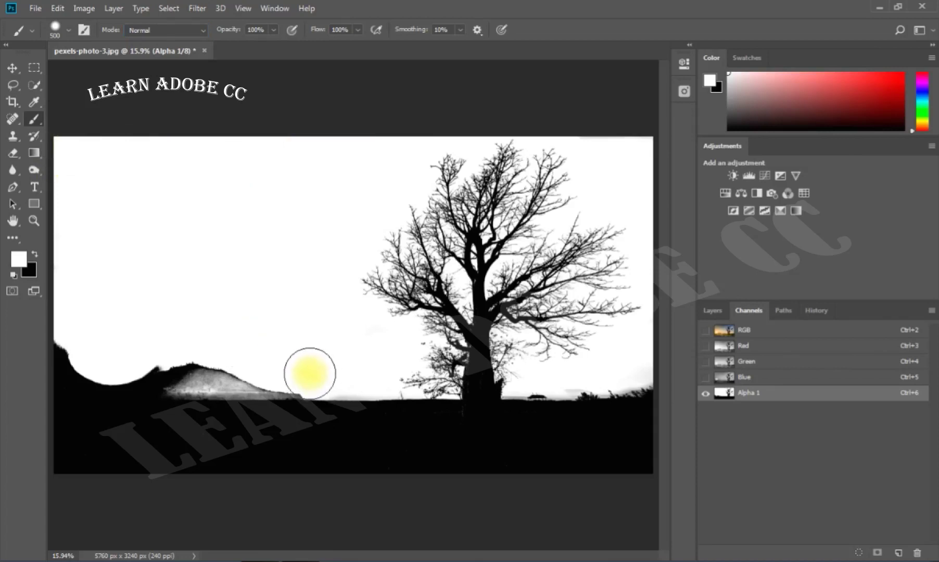
mouse_move(310, 373)
left_mouse_down()
mouse_move(37, 367)
mouse_move(280, 373)
left_mouse_up()
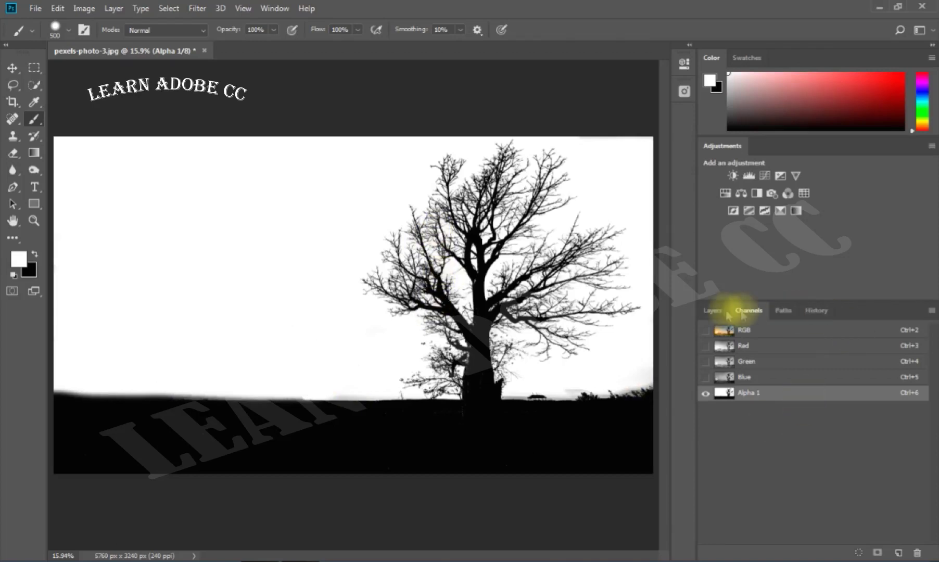
Duplicate the Background photo as Layer 1 with Ctrl+J
left_click(714, 310)
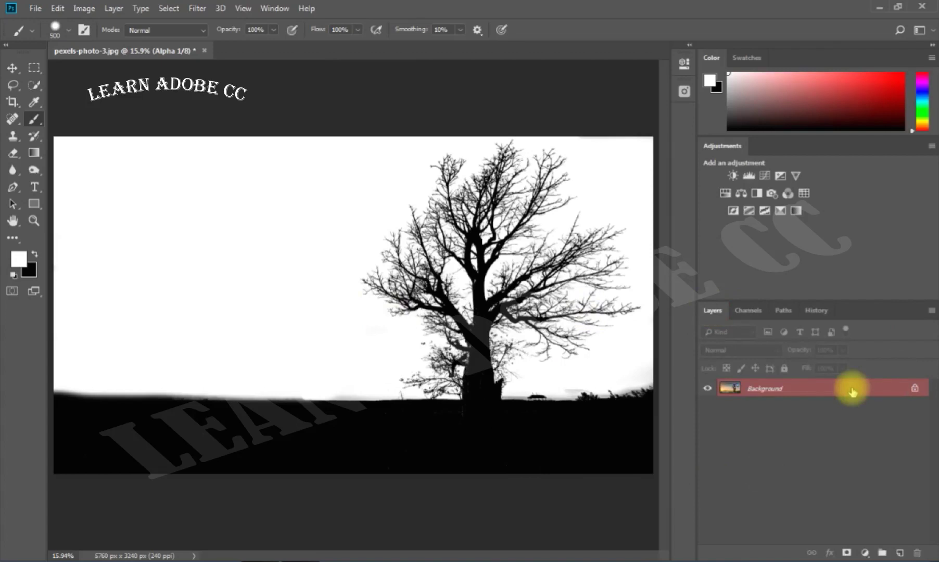
left_click(748, 310)
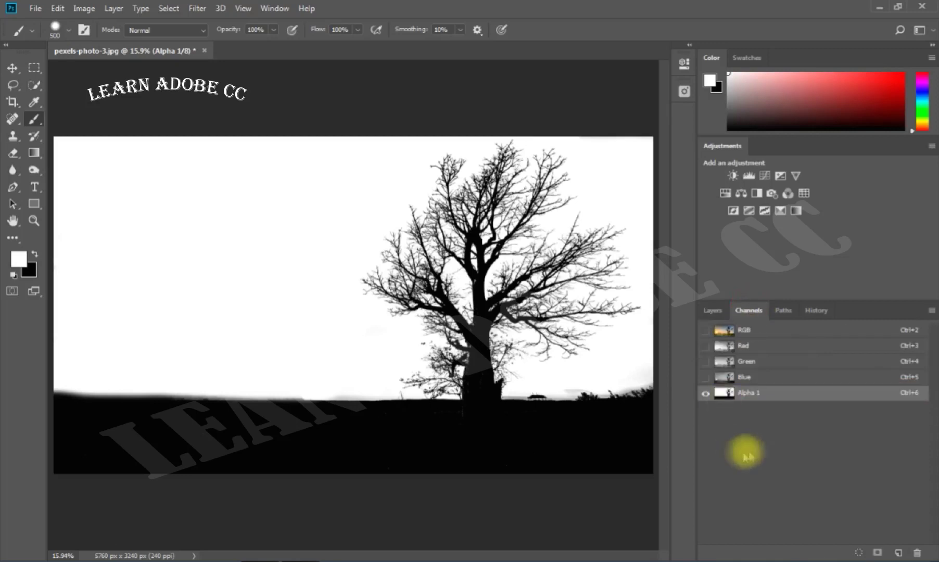
left_click(772, 333)
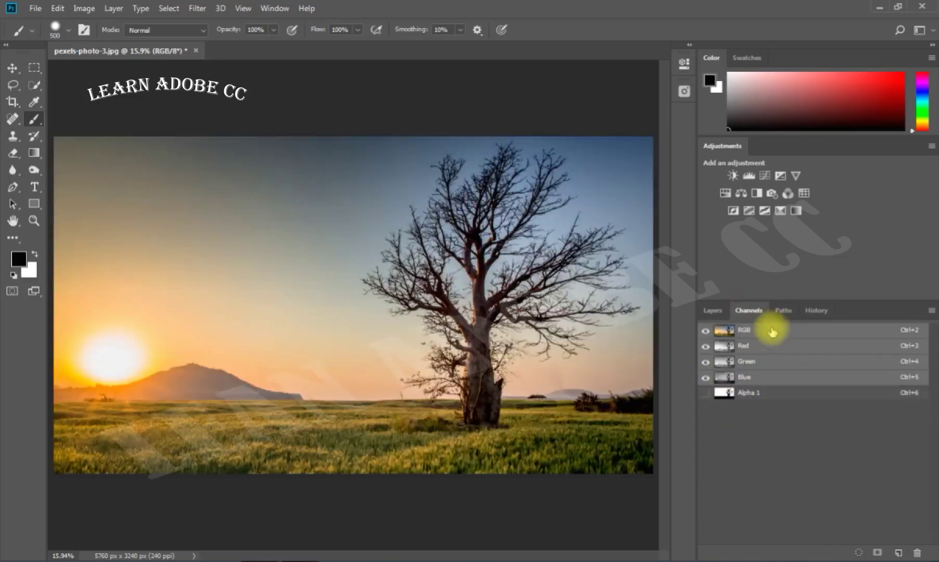
left_click(712, 310)
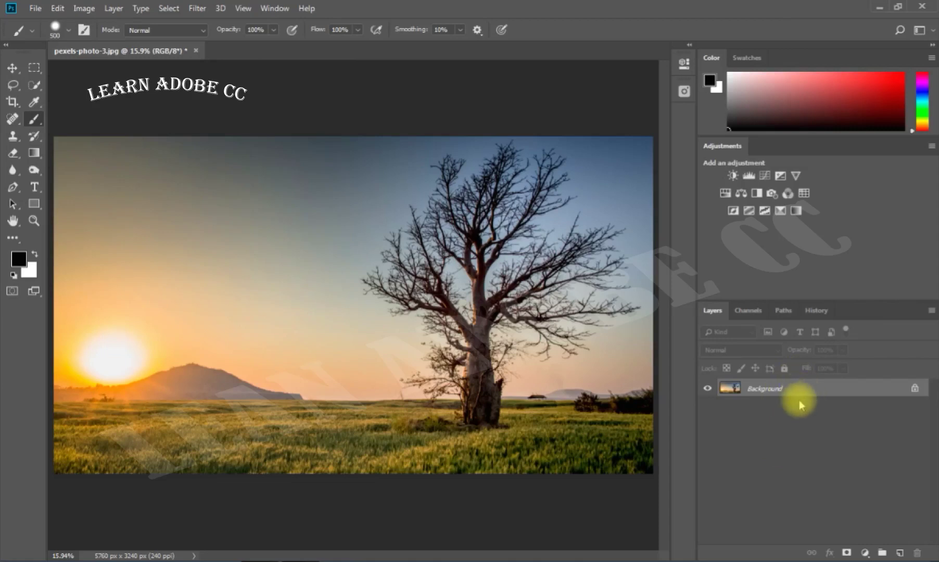
key("ctrl+j")
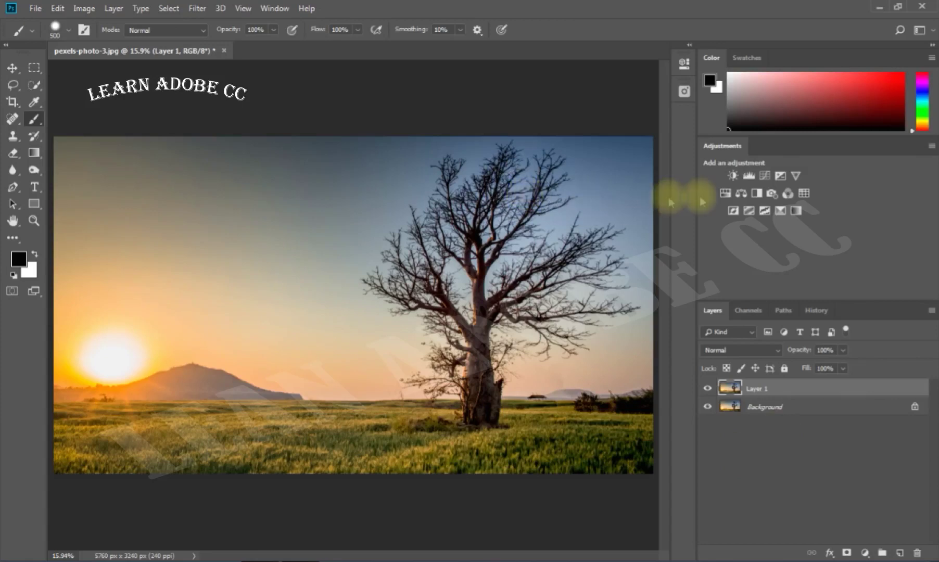
Load Alpha 1 as a selection and return to the RGB composite and layer list
left_click(748, 310)
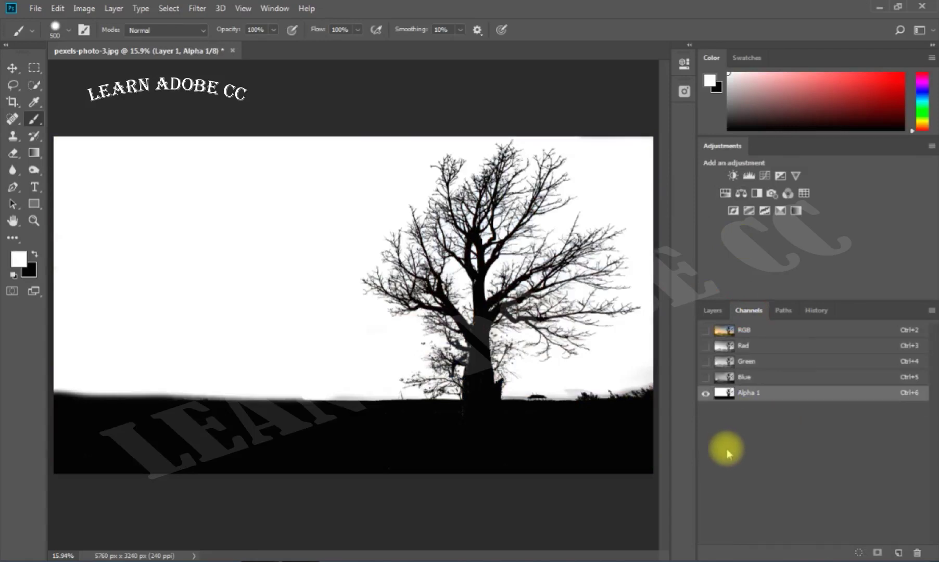
left_click(858, 553)
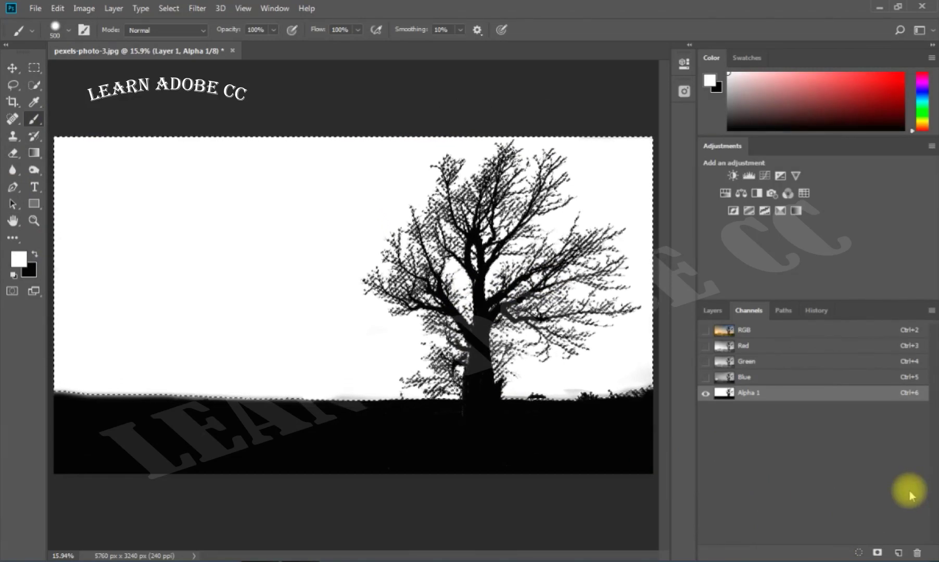
left_click(765, 331)
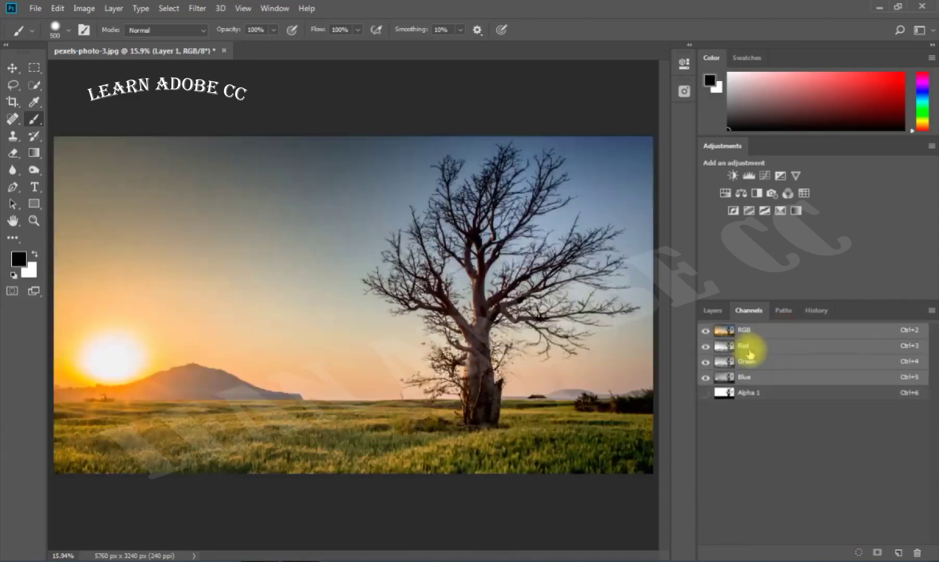
left_click(709, 311)
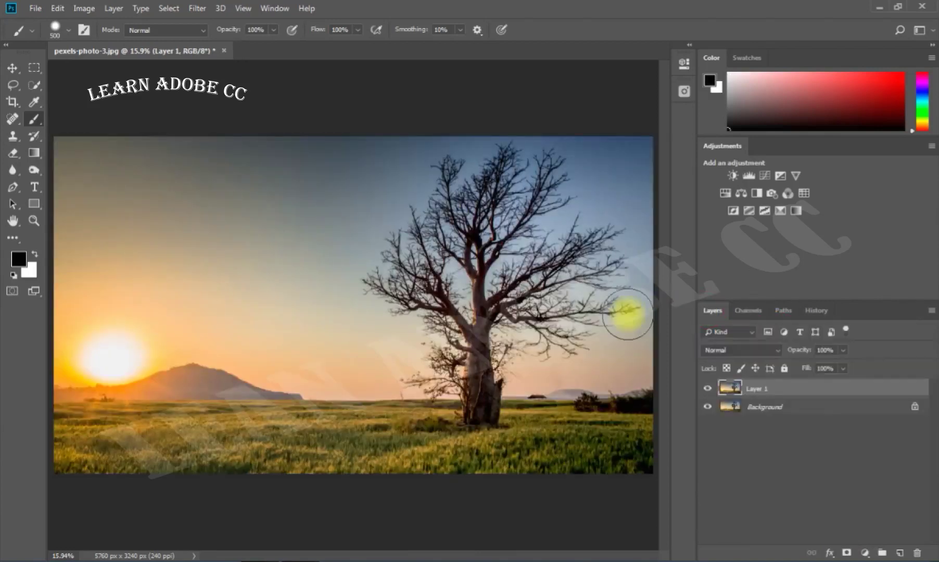
Load the Alpha 1 selection, invert it to the ground, and add a layer mask to Layer 1
left_click(168, 9)
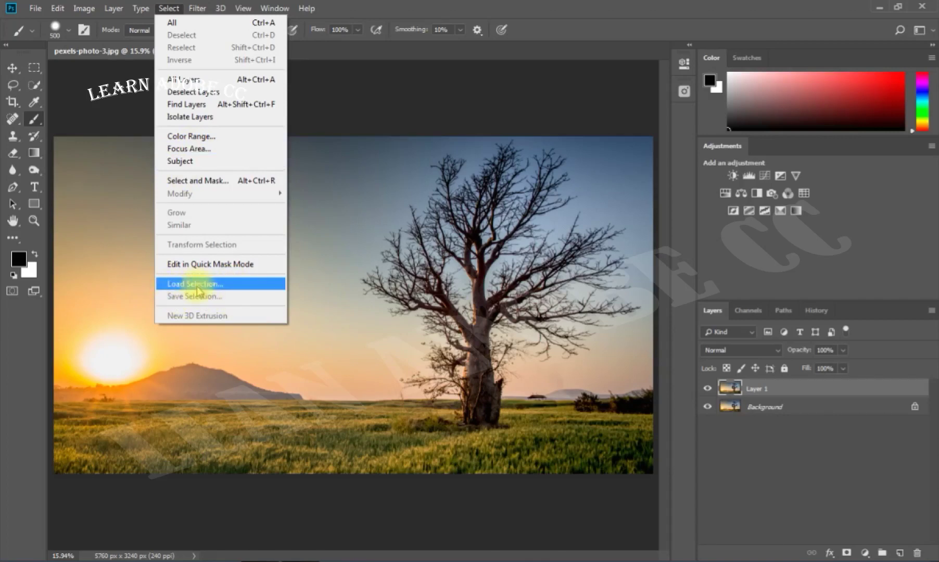
left_click(190, 286)
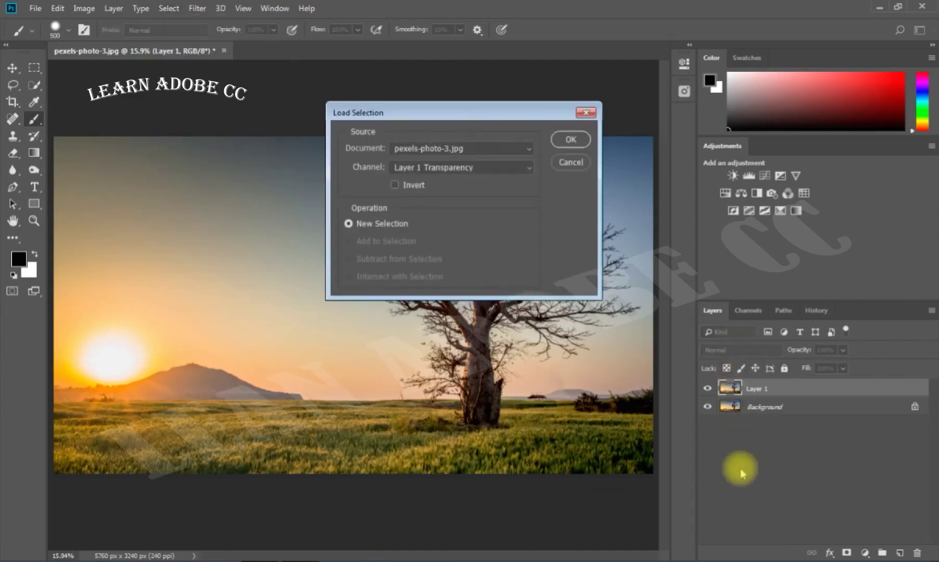
left_click(486, 167)
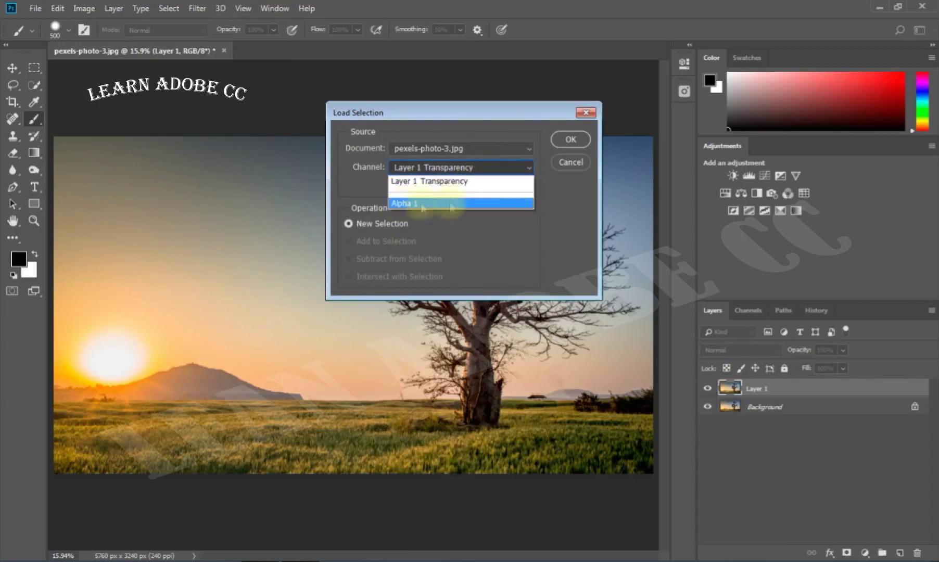
left_click(453, 203)
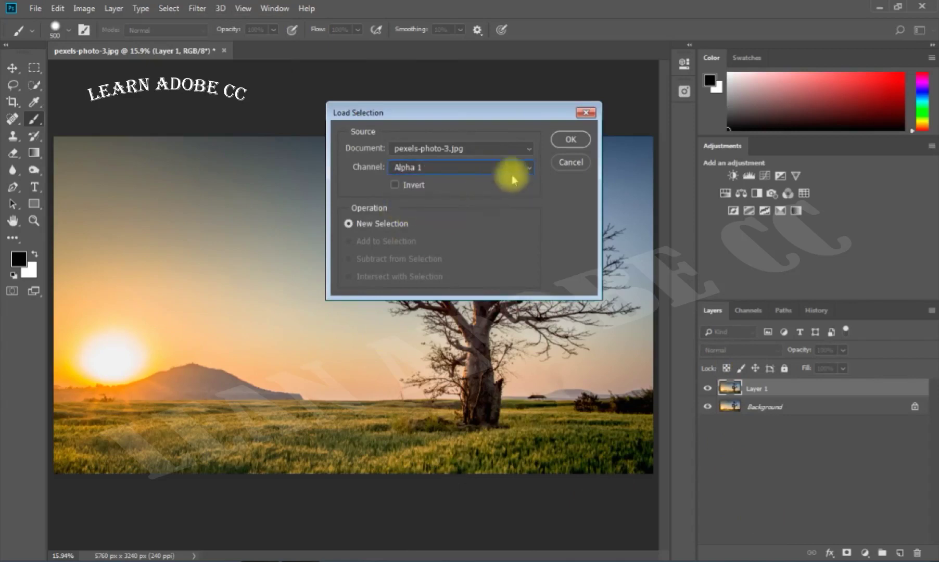
left_click(571, 139)
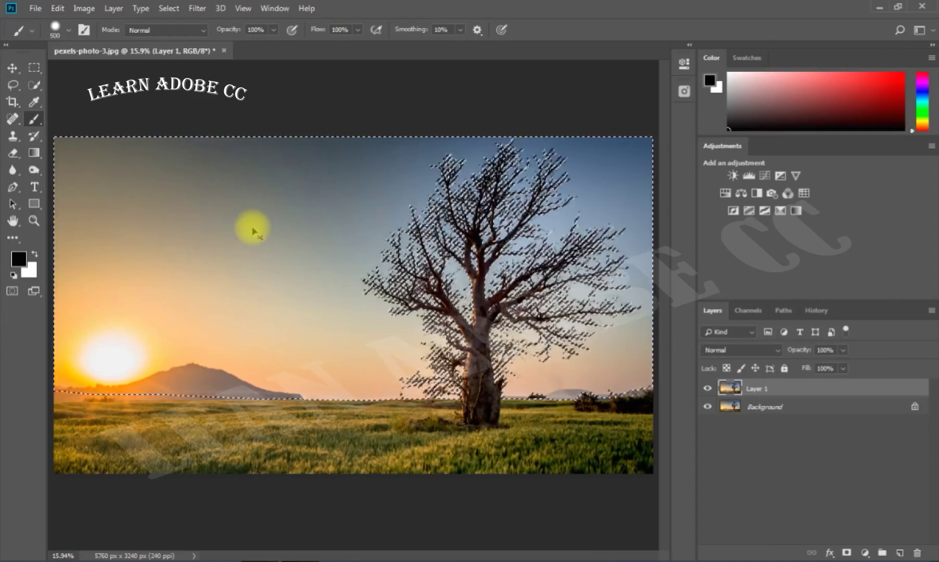
key("ctrl+shift+i")
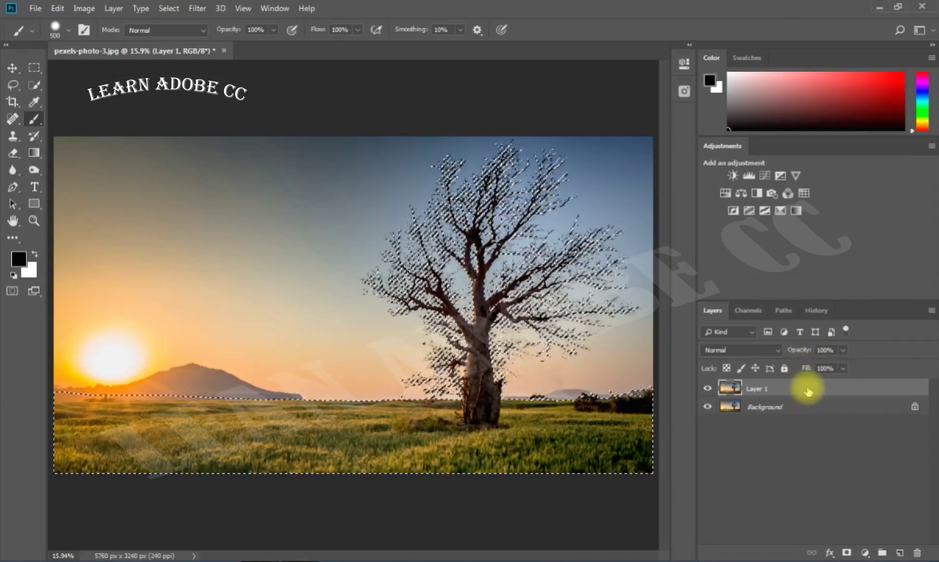
left_click(845, 553)
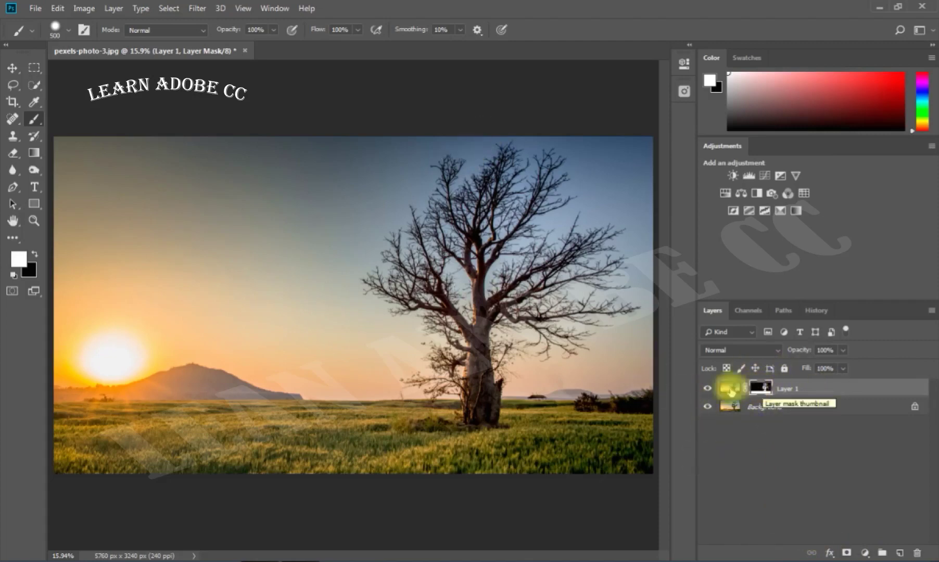
Invert Layer 1's mask to hide the sky, hide Background, and inspect the tree edges zoomed in
key("ctrl+i")
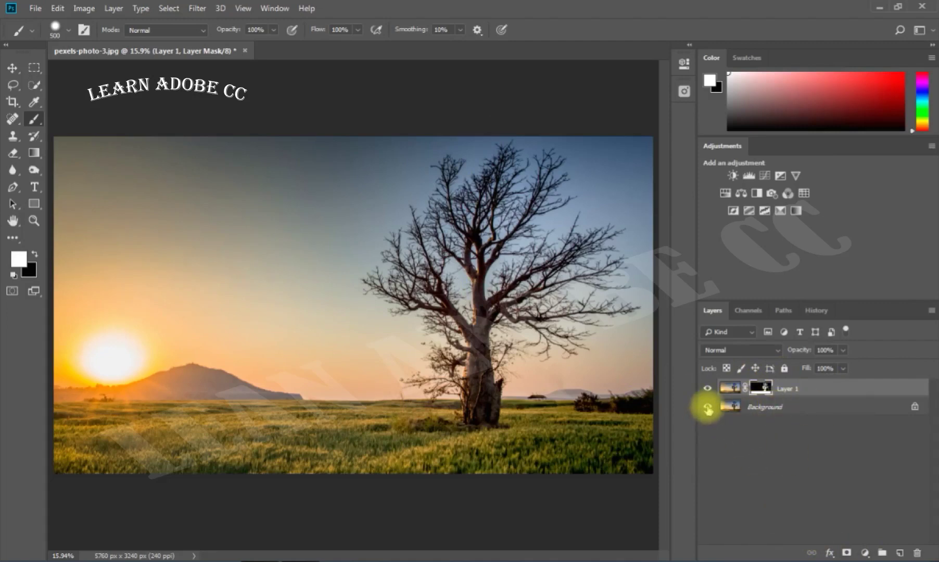
left_click(707, 407)
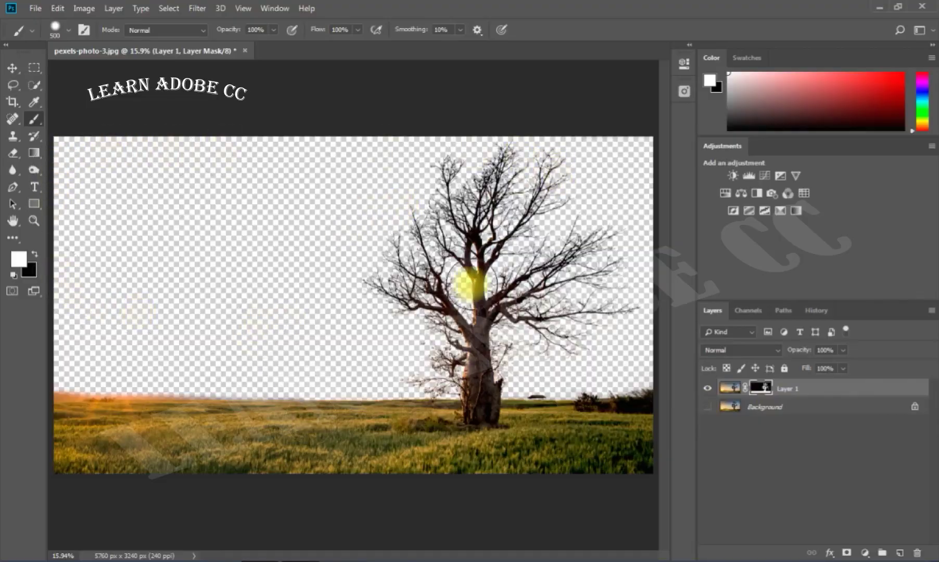
key("ctrl+plus")
key("ctrl+plus")
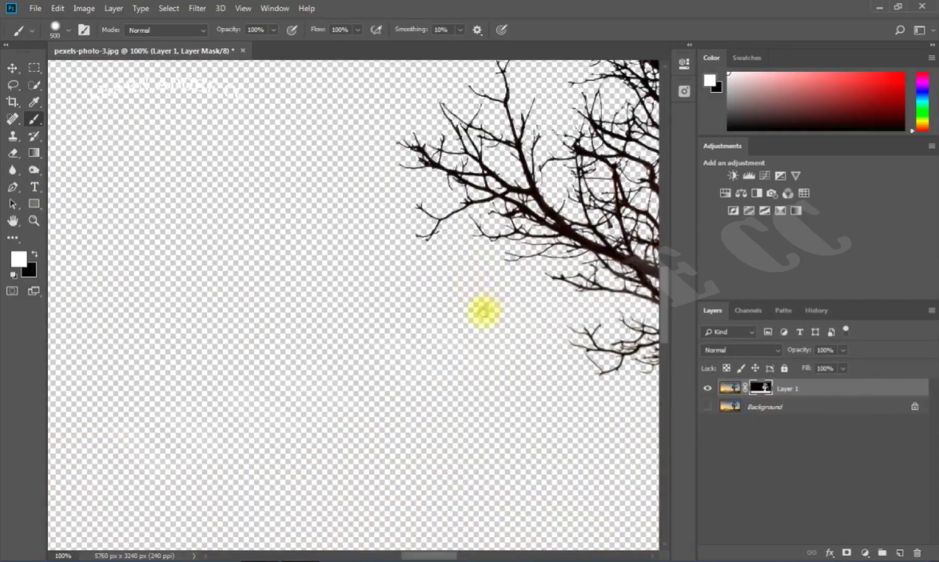
key("ctrl+plus")
key("ctrl+plus")
key("ctrl+plus")
scroll(395, 283, "up", 3)
scroll(398, 361, "up", 3)
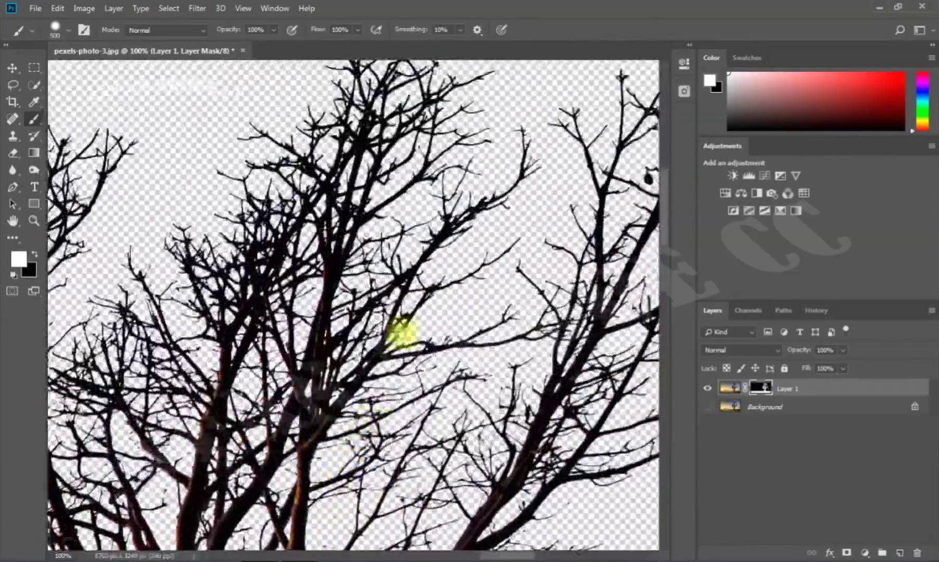
scroll(384, 392, "up", 3)
scroll(426, 287, "up", 3)
scroll(408, 341, "down", 3)
scroll(430, 247, "down", 3)
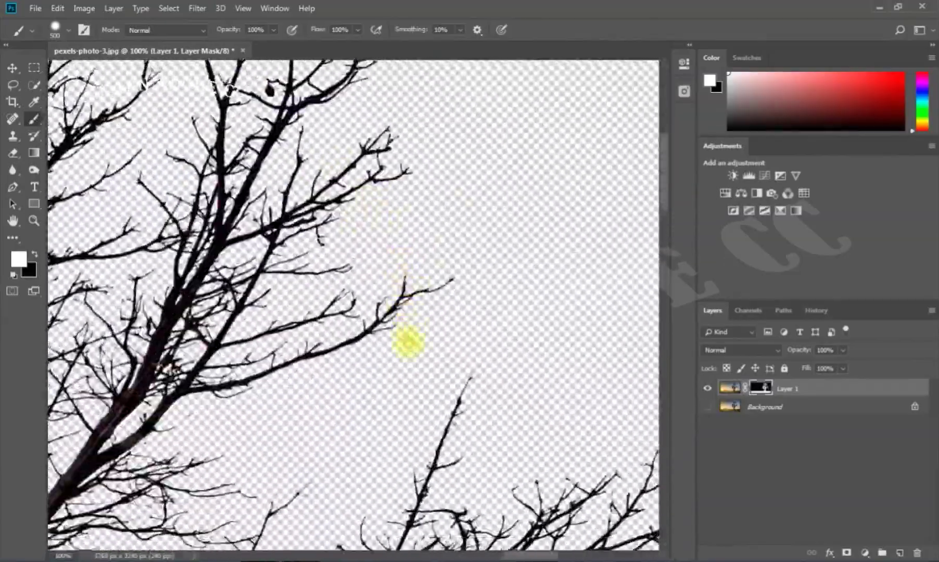
scroll(413, 333, "down", 3)
scroll(361, 361, "down", 3)
scroll(430, 197, "down", 3)
scroll(299, 346, "down", 5)
scroll(430, 266, "down", 4)
scroll(430, 266, "left", 2)
scroll(378, 262, "down", 4)
scroll(341, 276, "down", 3)
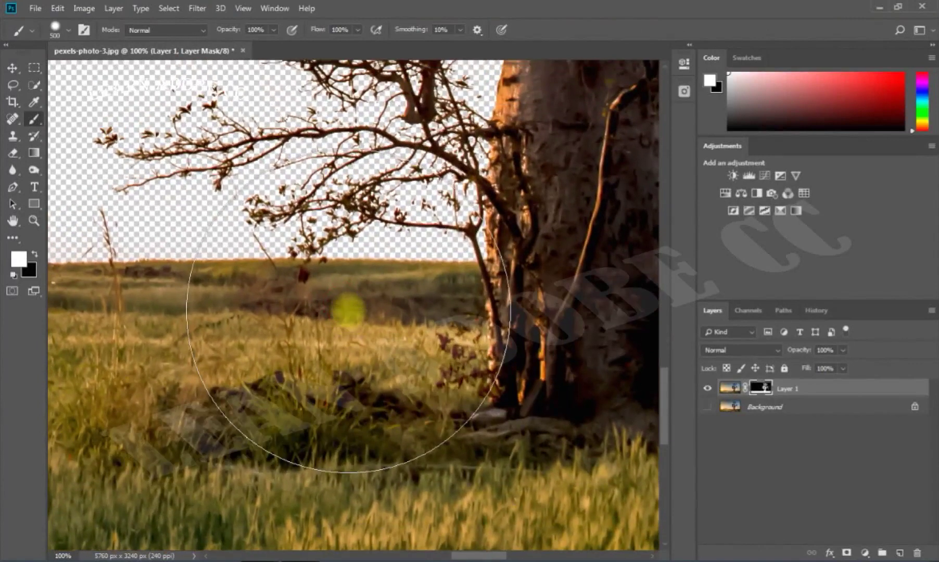
scroll(346, 308, "down", 3)
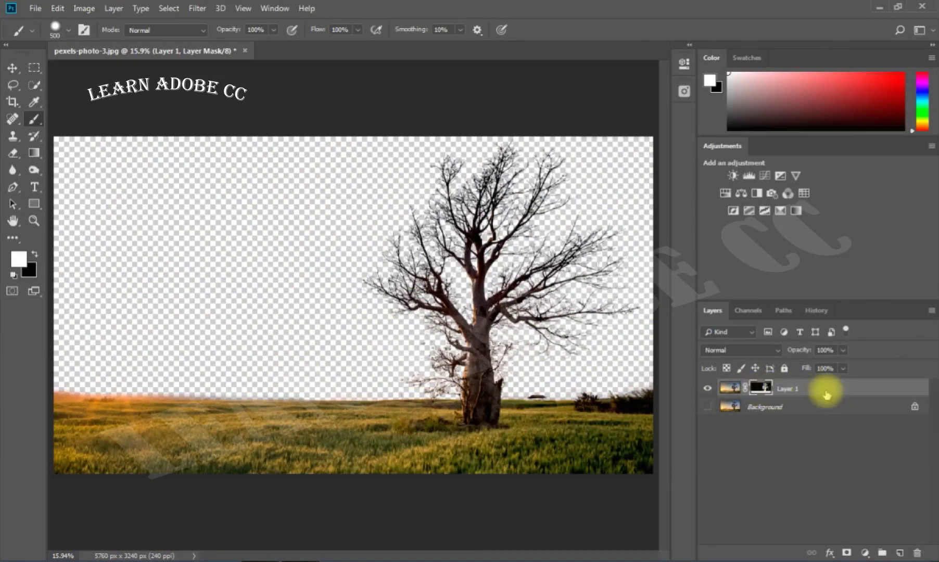
Apply Layer 1's mask permanently and toggle its visibility to check the cut-out
right_click(760, 389)
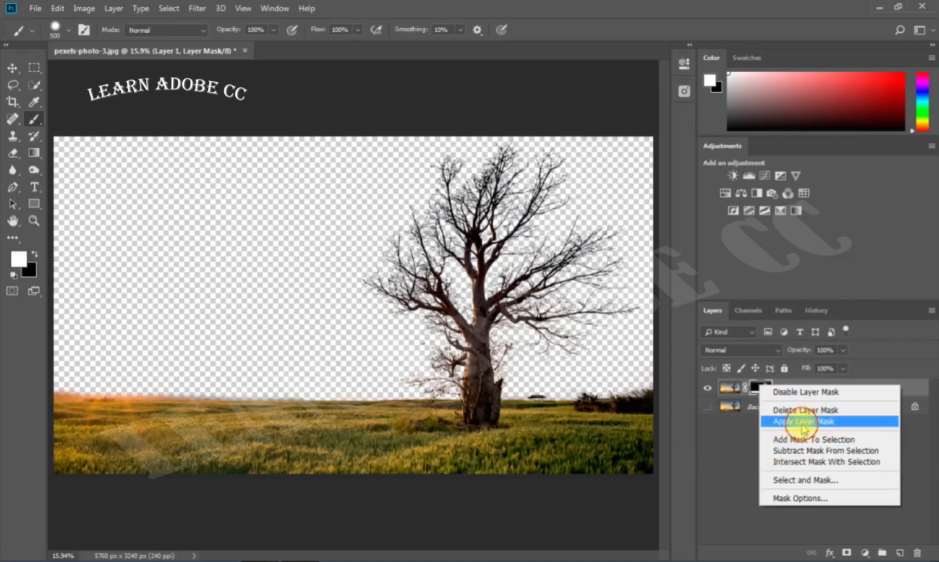
left_click(805, 421)
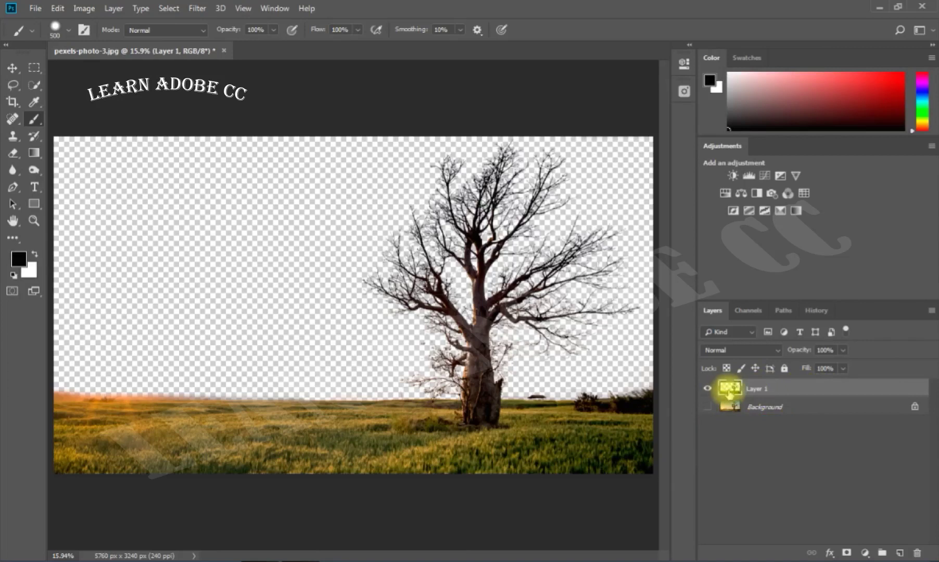
left_click(706, 390)
left_click(706, 389)
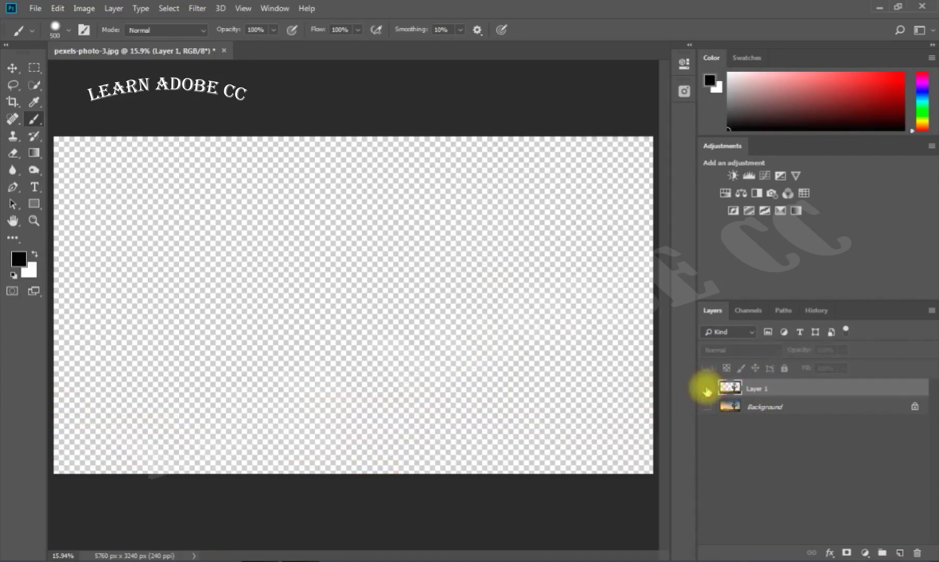
left_click(706, 389)
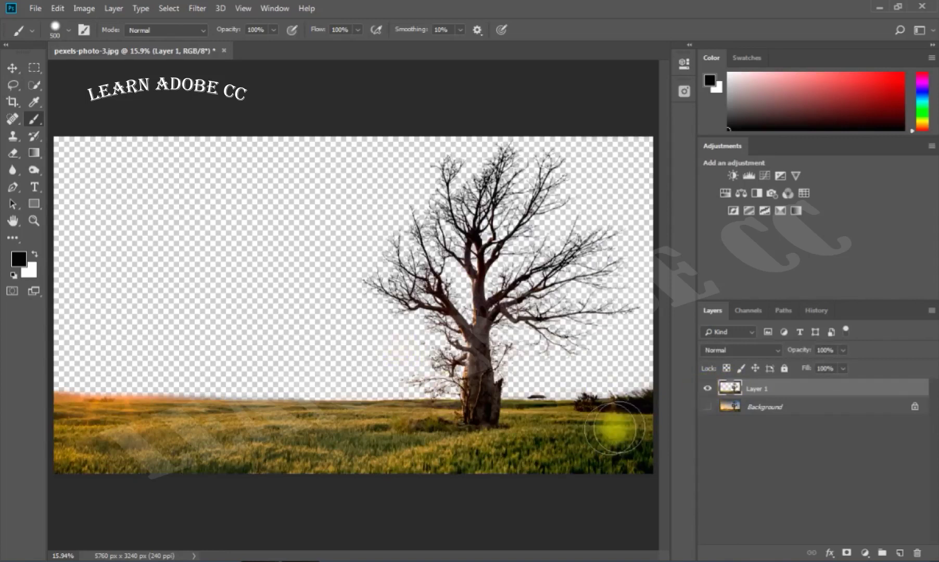
Delete the Background layer so only Layer 1 remains
left_click(847, 409)
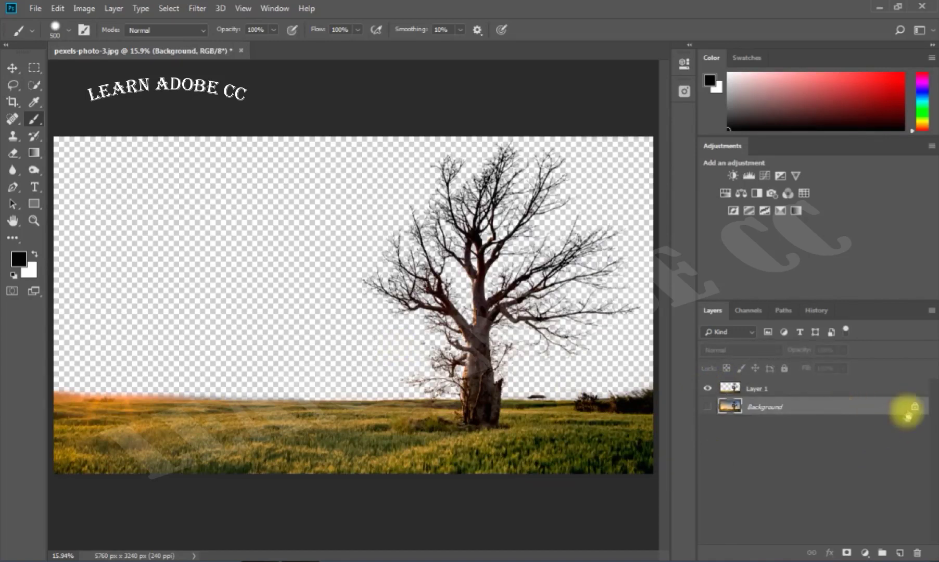
left_click_drag(908, 411, 917, 553)
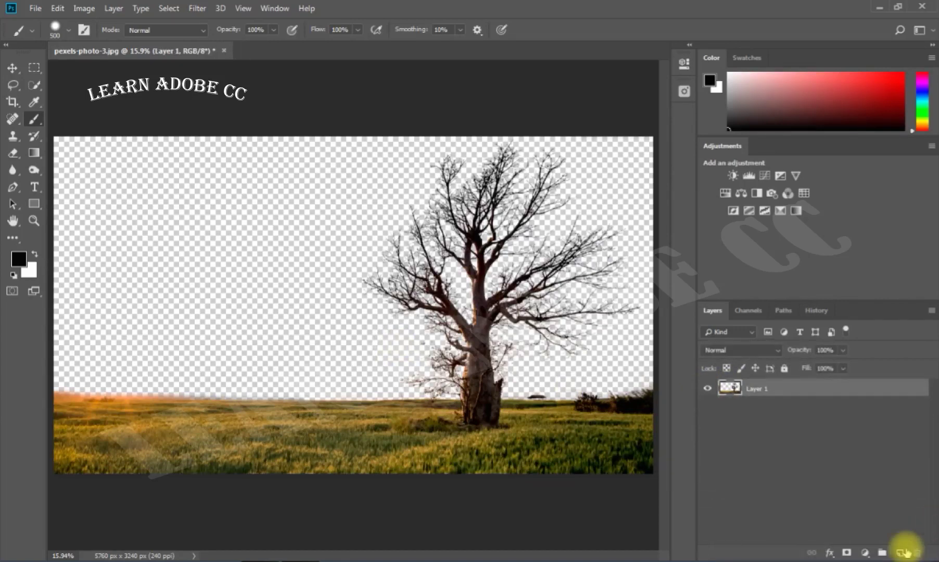
left_click(707, 389)
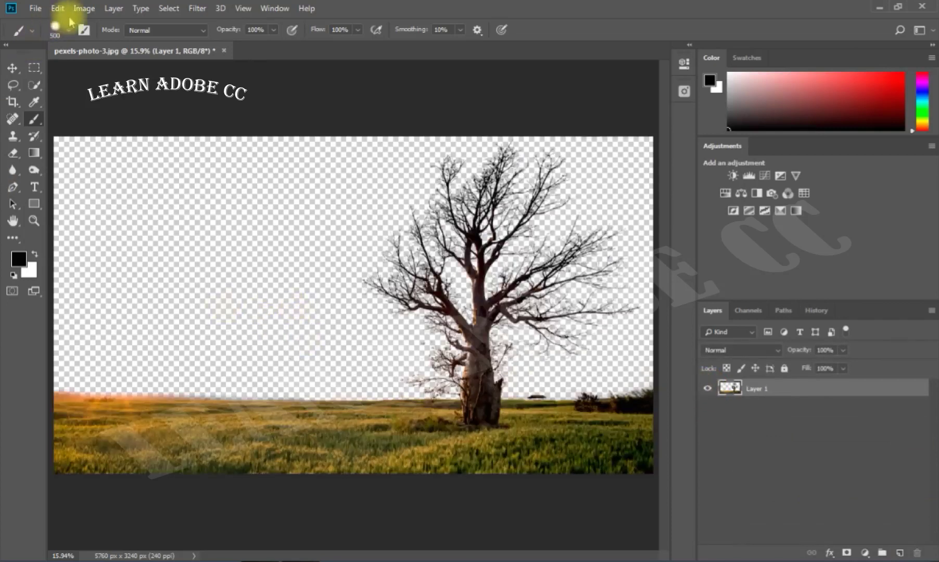
left_click(34, 8)
Open 555666.jpg and drag it with the Move tool into the tree document
left_click(41, 36)
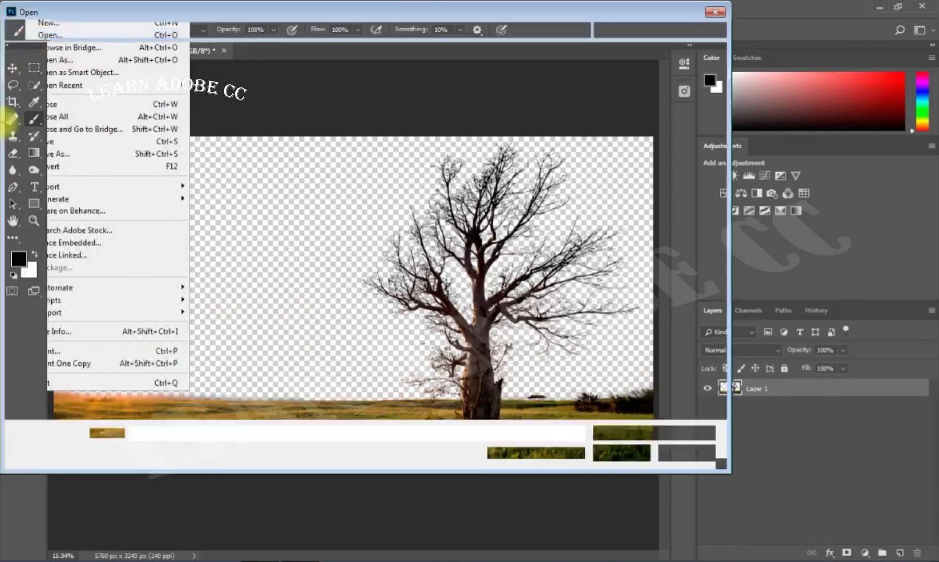
left_click(137, 311)
double_click(136, 311)
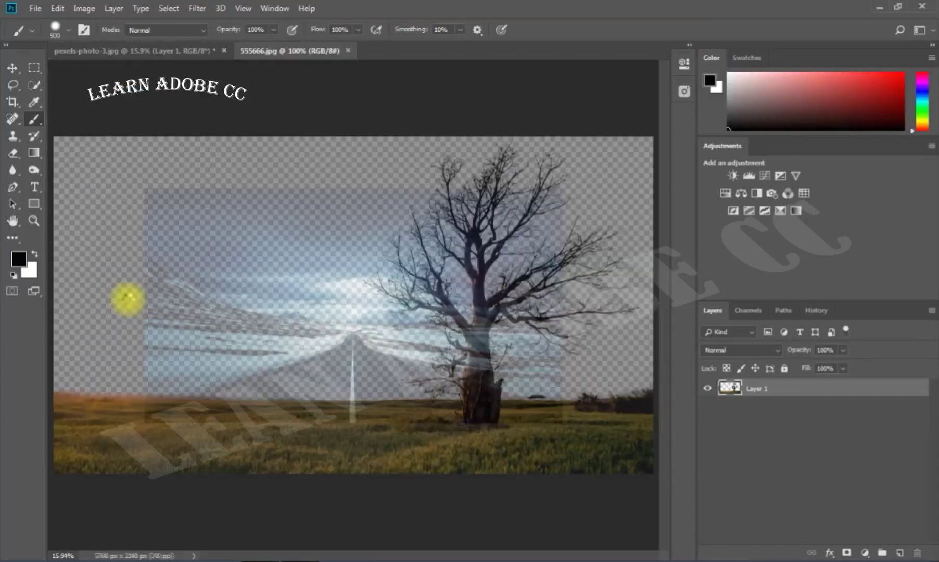
left_click(12, 67)
mouse_move(192, 255)
left_mouse_down()
mouse_move(168, 50)
mouse_move(268, 237)
mouse_move(248, 288)
mouse_move(216, 264)
left_mouse_up()
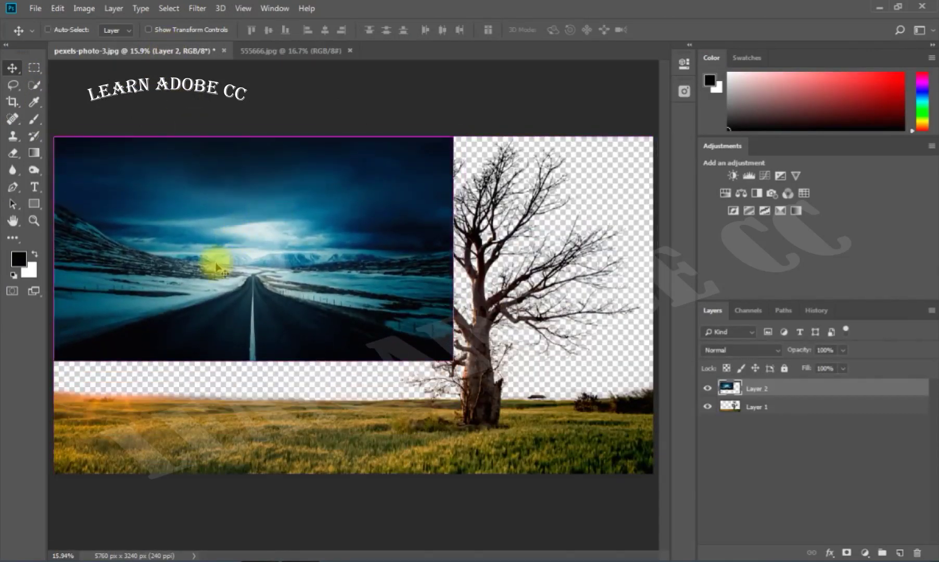
Scale the road photo to fill the canvas and place Layer 2 below Layer 1
key("ctrl+t")
left_click_drag(452, 362, 655, 494)
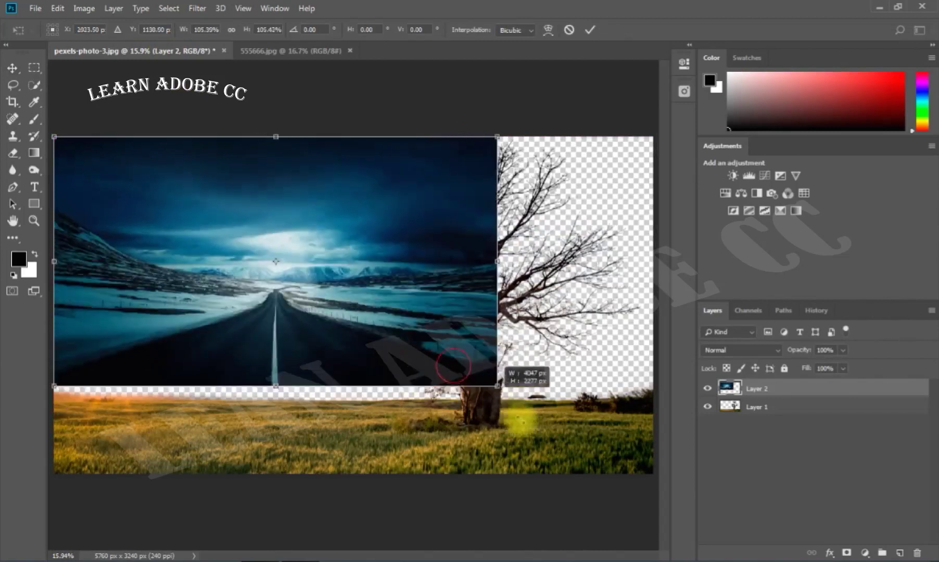
left_click_drag(414, 337, 451, 322)
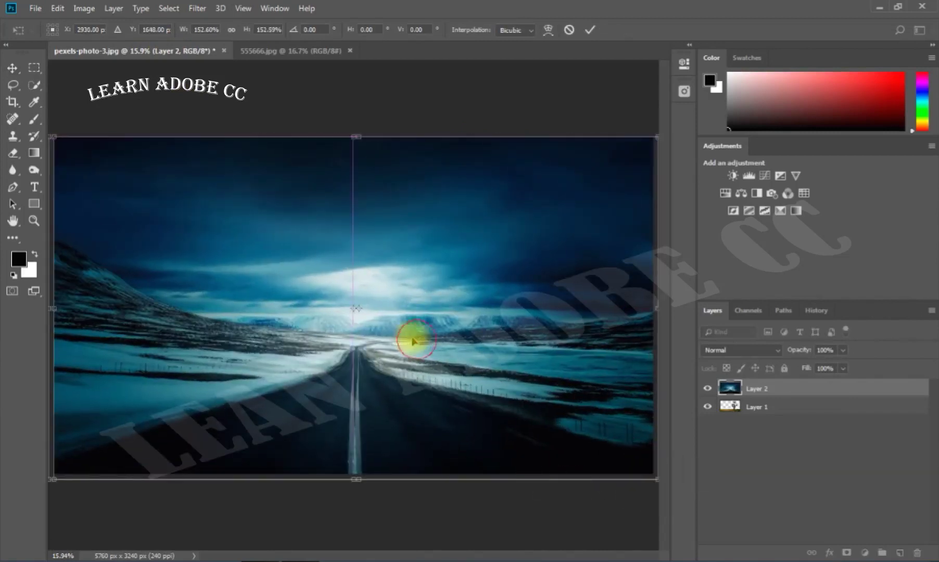
key("Return")
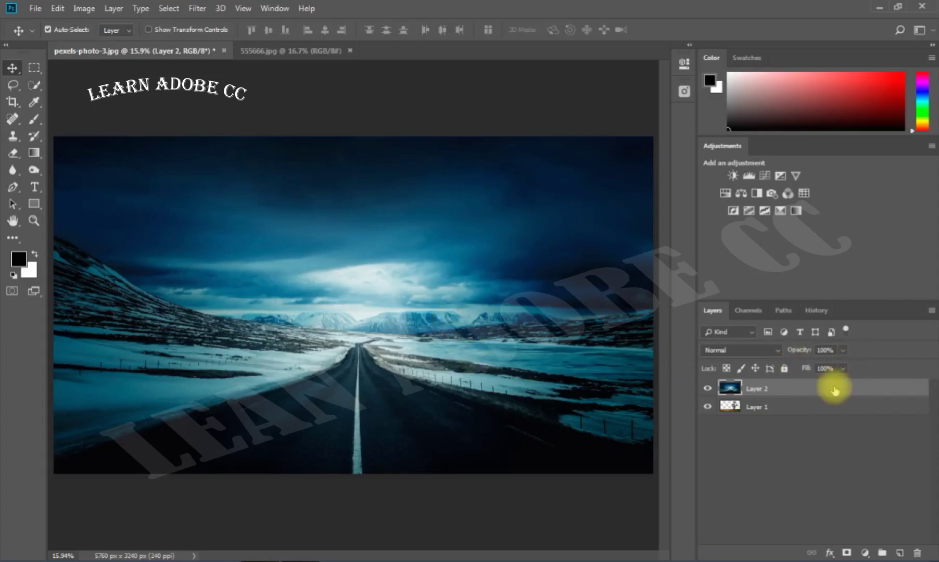
left_click_drag(834, 389, 838, 426)
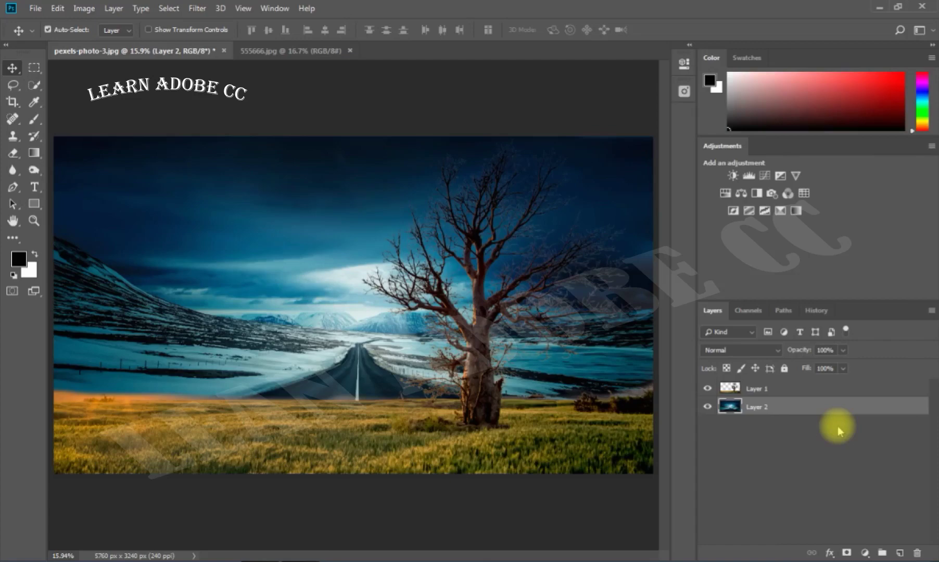
key("ctrl+alt+0")
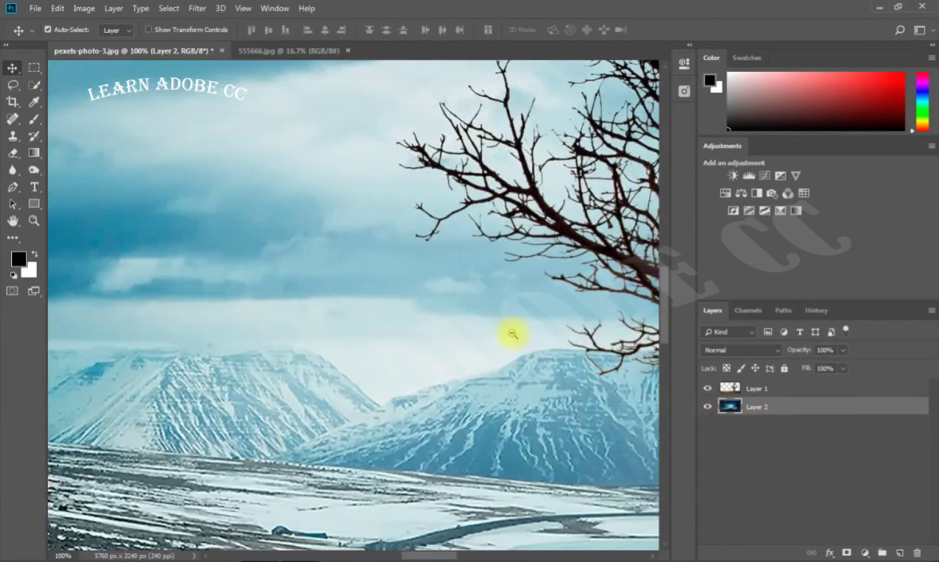
scroll(510, 321, "down", 5)
scroll(549, 294, "down", 3)
scroll(367, 440, "up", 5)
mouse_move(475, 336)
left_mouse_down()
mouse_move(408, 317)
mouse_move(465, 256)
left_mouse_up()
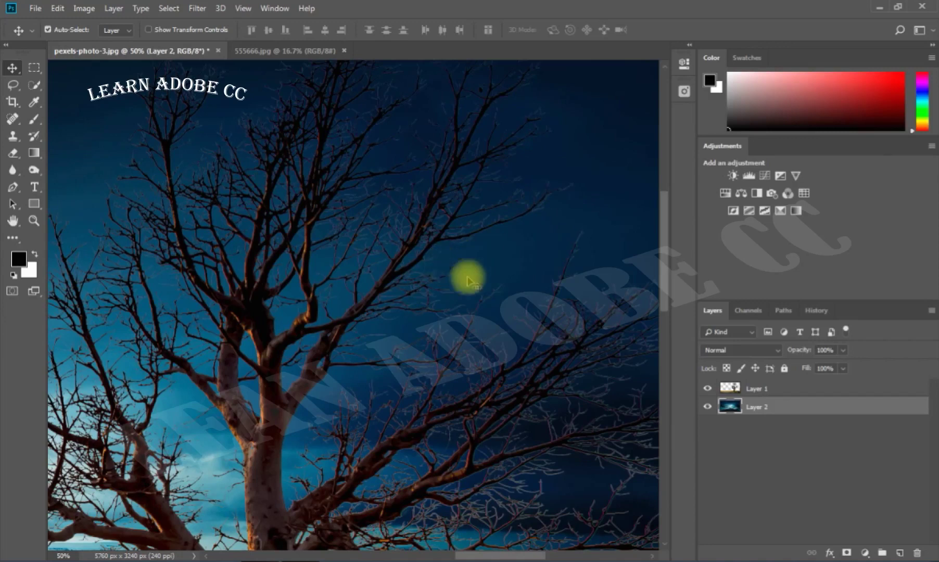
Apply Layer > Matting > Remove Black Matte to the tree layer (Layer 1)
left_click(757, 388)
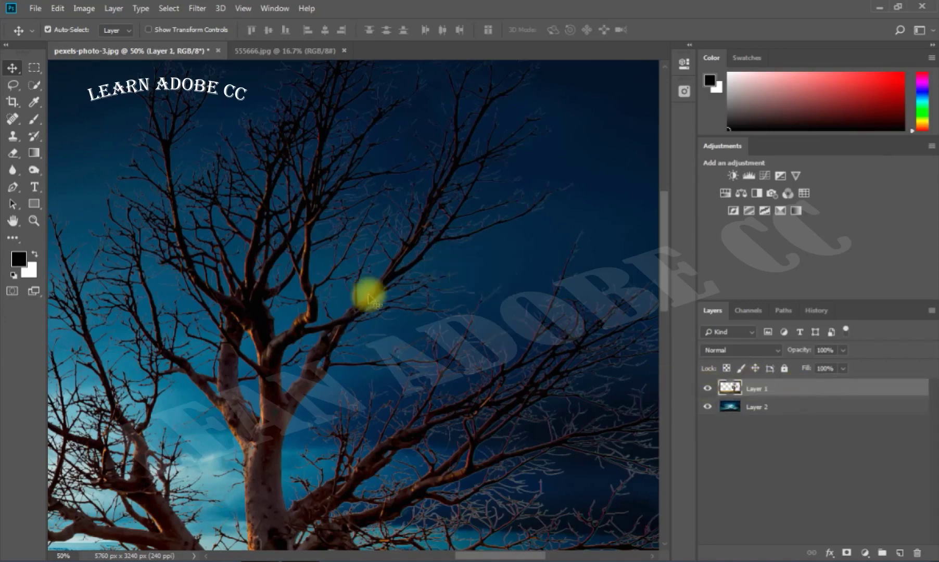
left_click(114, 9)
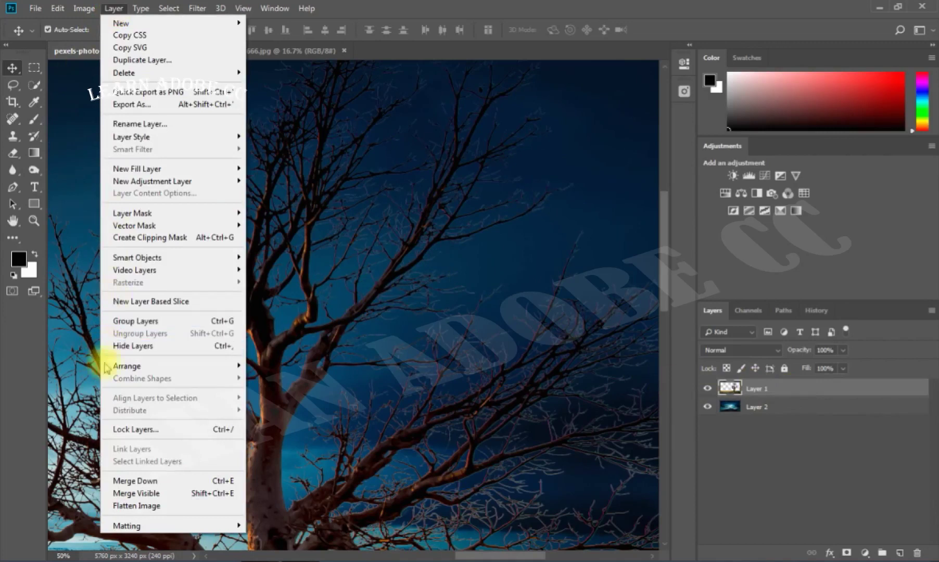
mouse_move(173, 525)
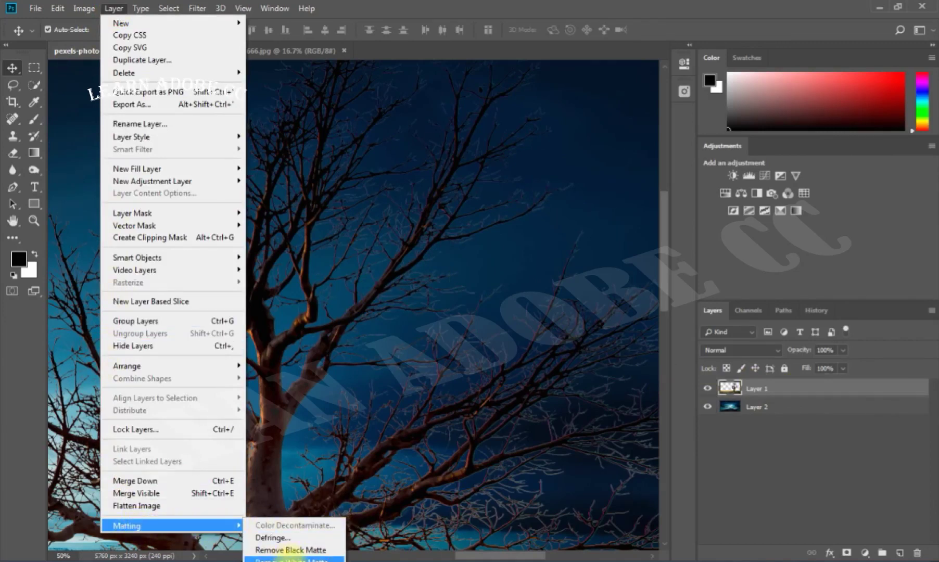
left_click(287, 551)
left_click(292, 559)
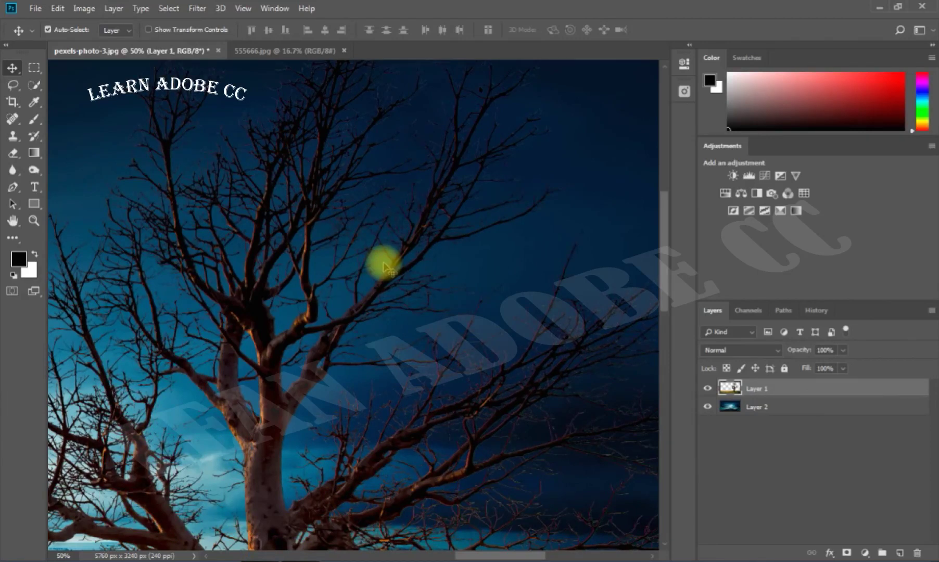
left_click_drag(405, 205, 320, 327)
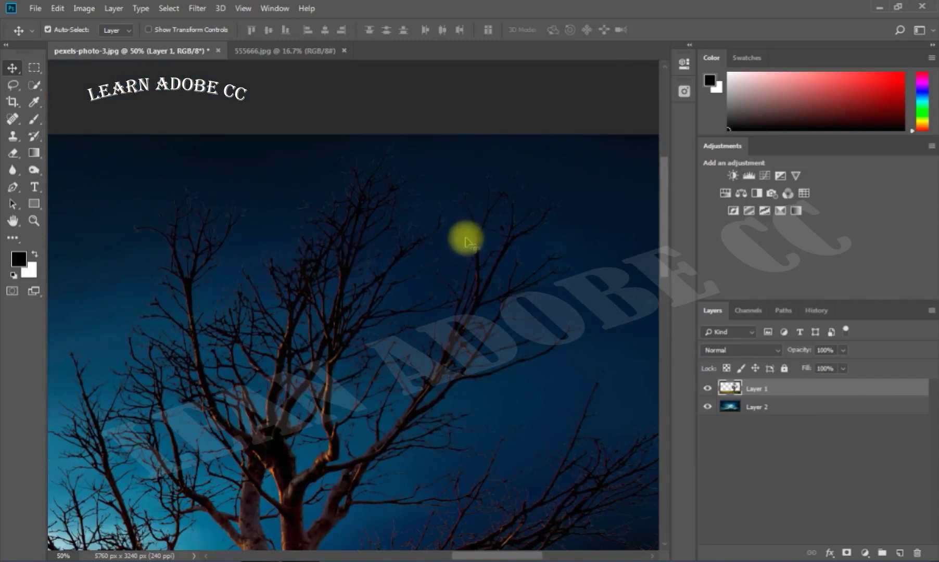
Darken the tree layer's midtones with Levels to about 0.8 and fit the image on screen
key("ctrl")
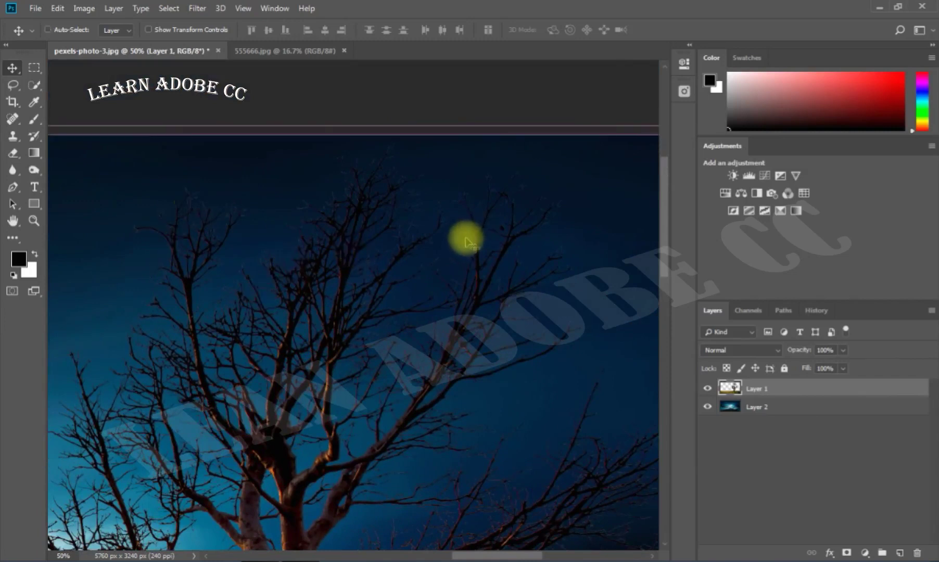
key("ctrl+l")
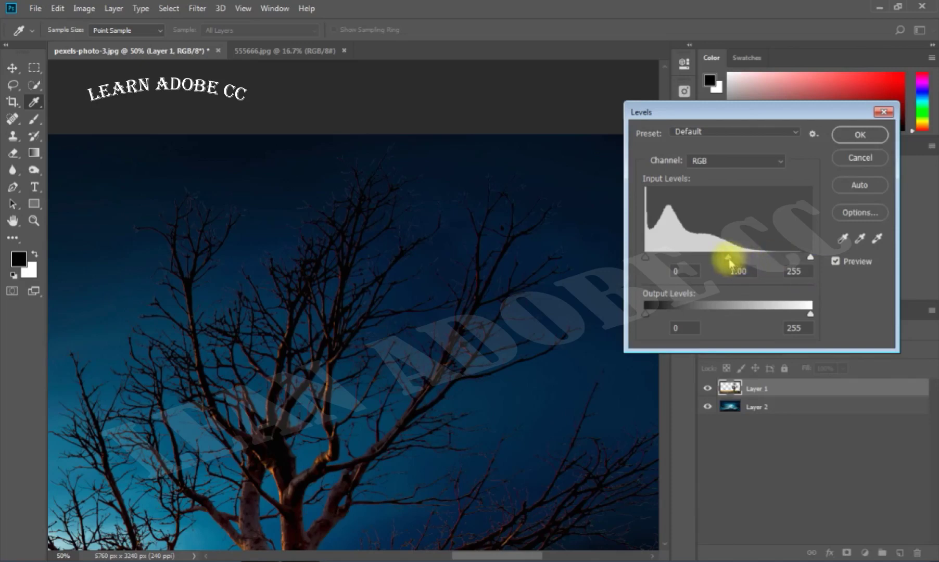
left_click_drag(731, 263, 739, 262)
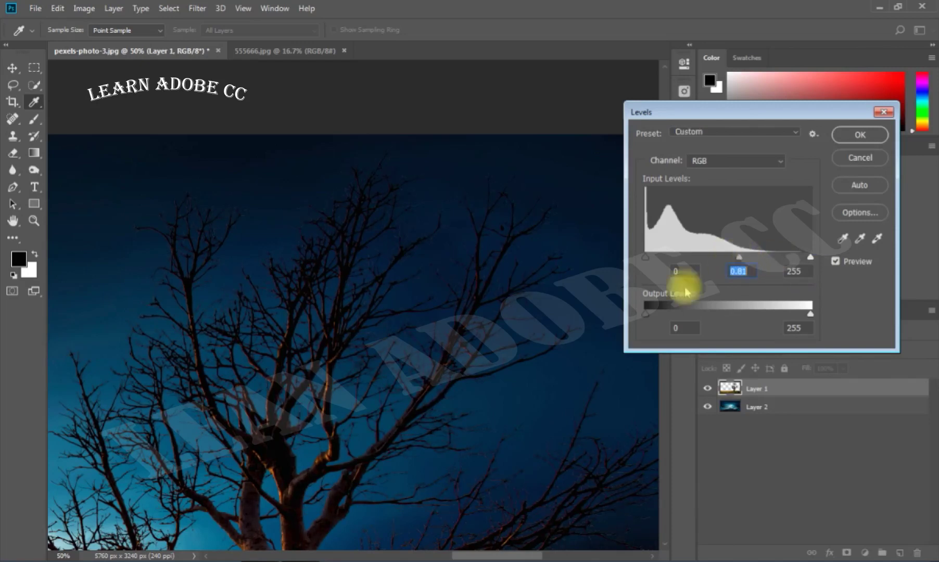
left_click(863, 140)
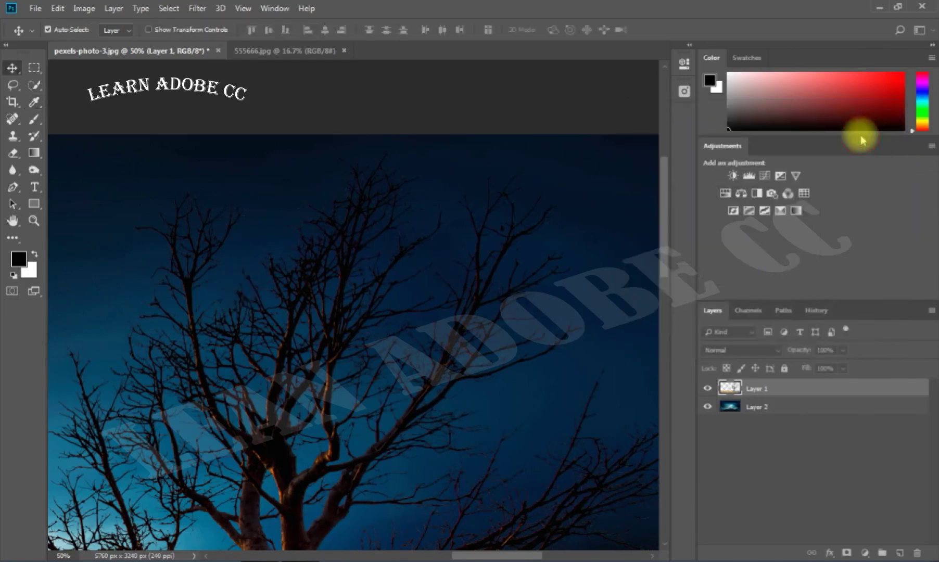
key("ctrl+0")
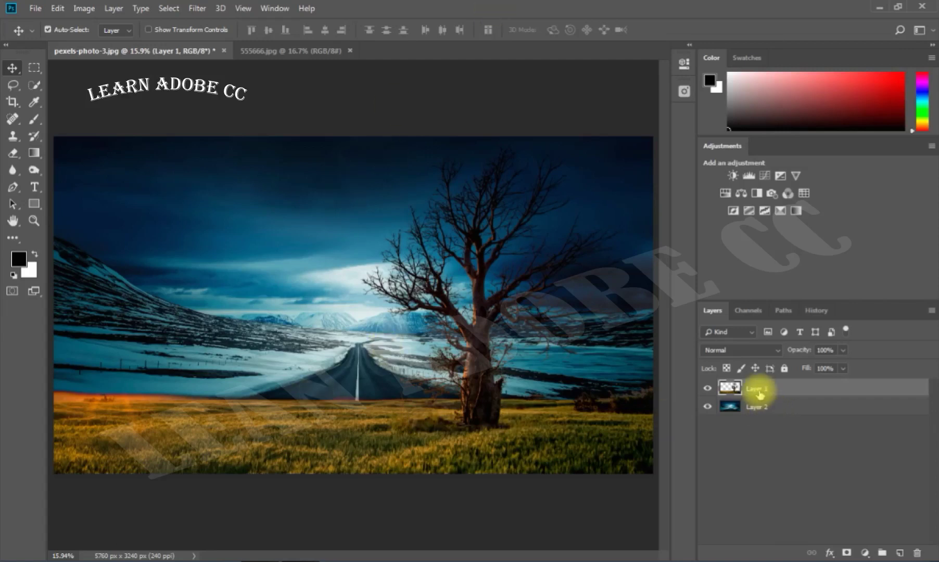
Float the composite document window, then dock it back among the open tabs
left_click_drag(112, 50, 108, 67)
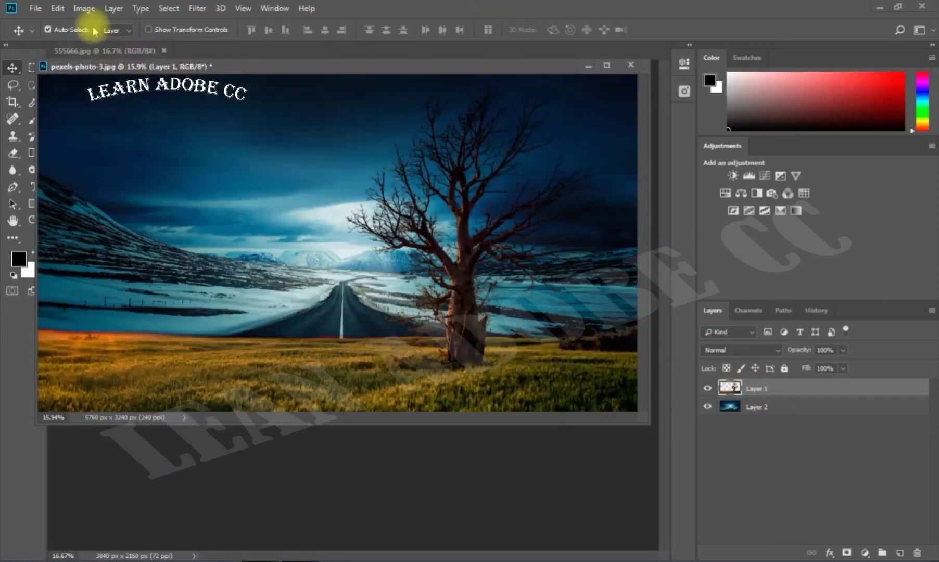
left_click_drag(295, 66, 293, 54)
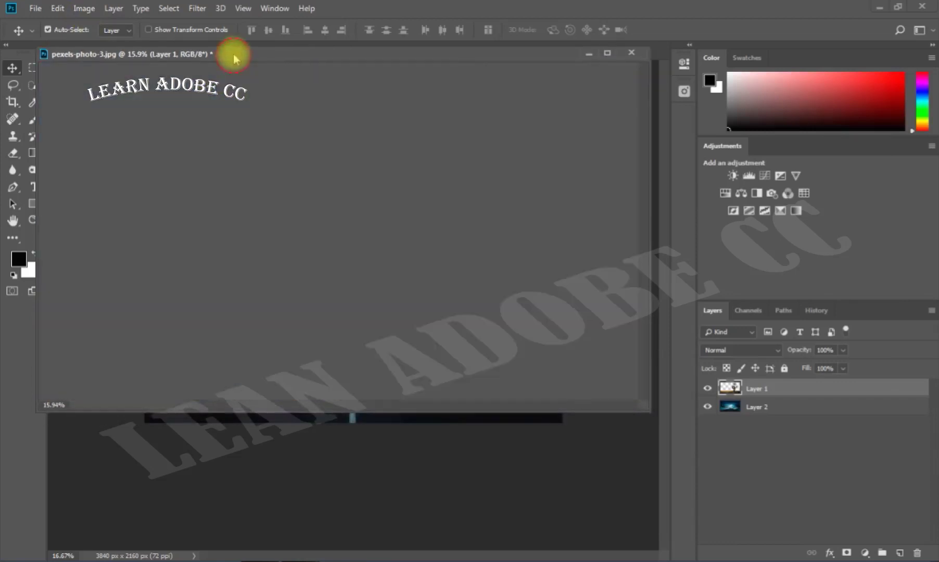
left_click_drag(233, 55, 234, 48)
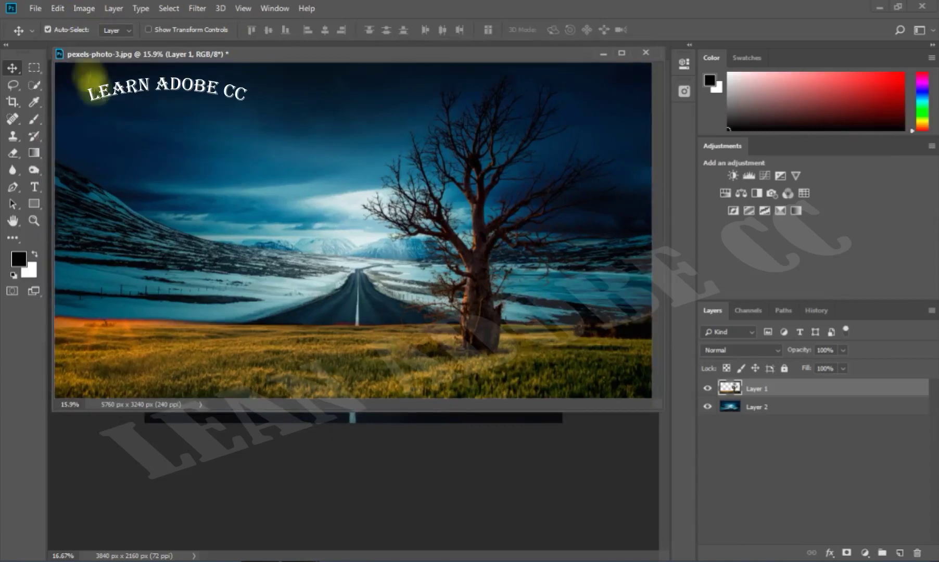
left_click_drag(95, 55, 99, 43)
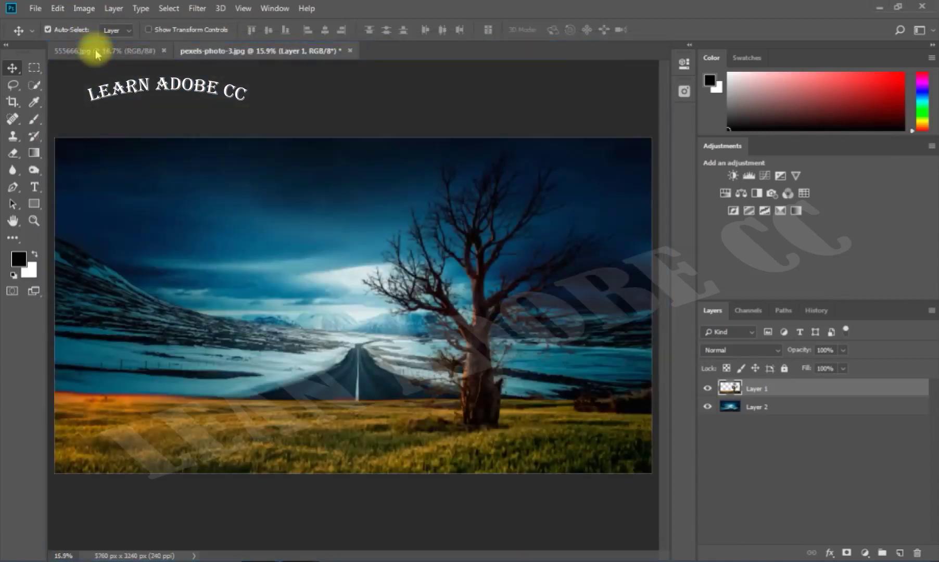
left_click(83, 8)
mouse_move(104, 43)
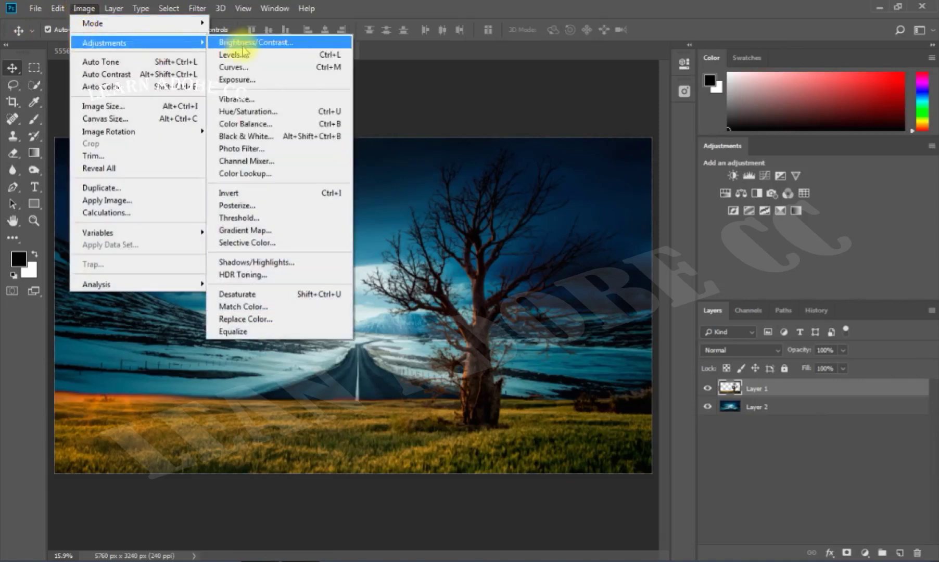
Apply Match Color to the tree layer with 555666.jpg as the colour source
left_click(230, 311)
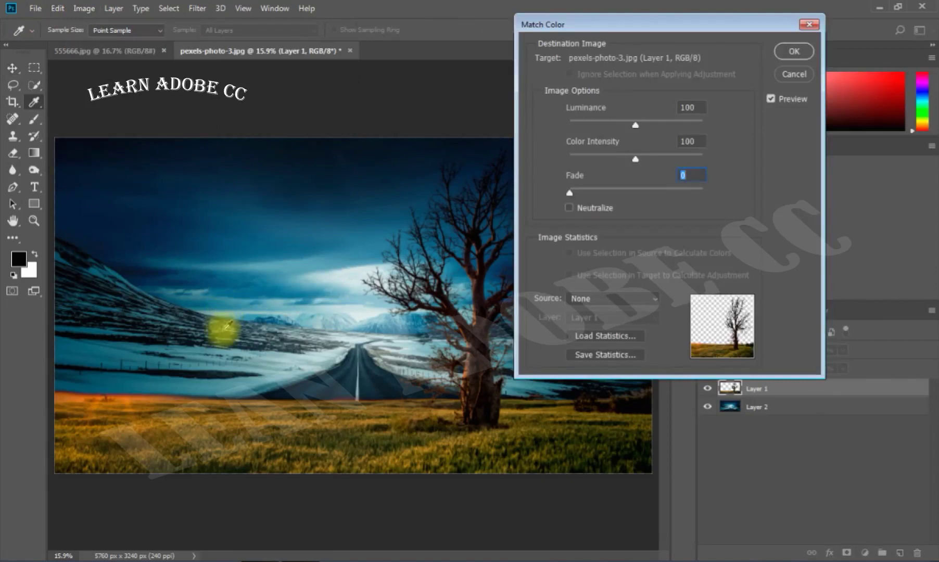
left_click_drag(644, 21, 708, 28)
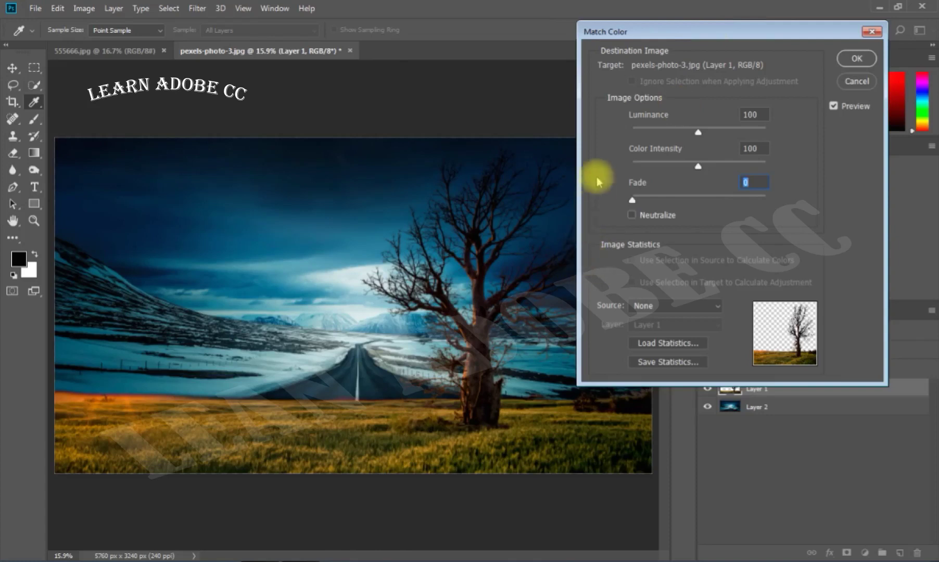
left_click(666, 308)
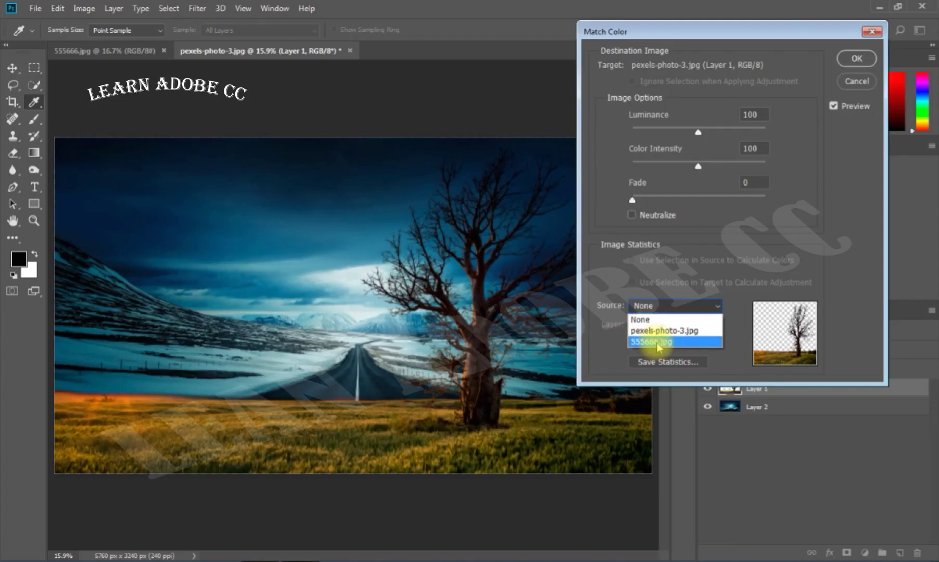
left_click(657, 342)
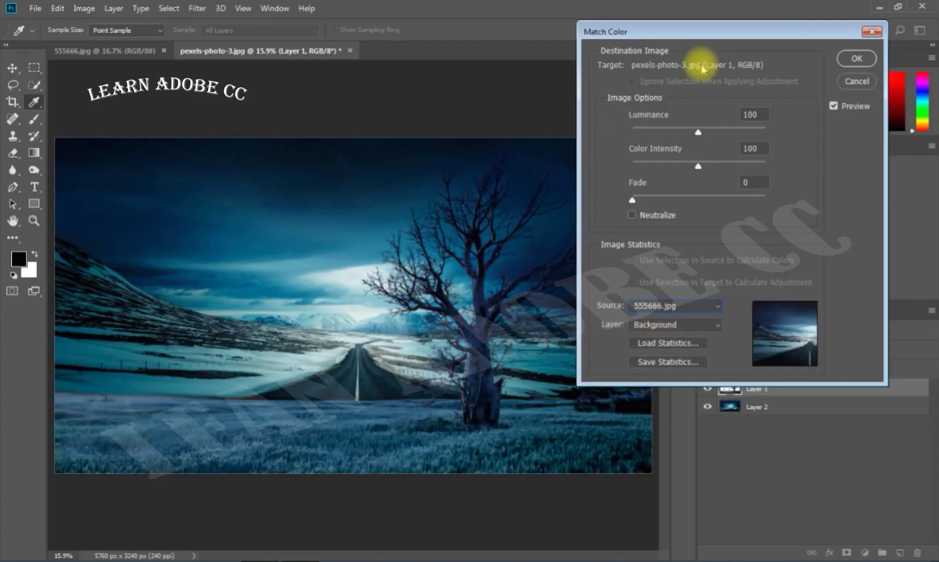
left_click(855, 59)
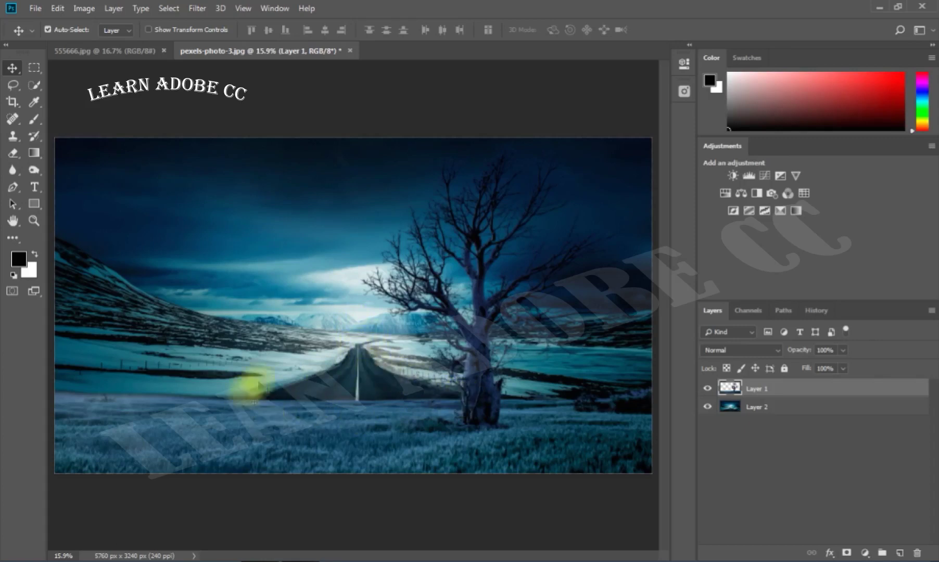
Clone-stamp nearby snowy terrain over the road on Layer 2, then reselect the tree layer
left_click(804, 407)
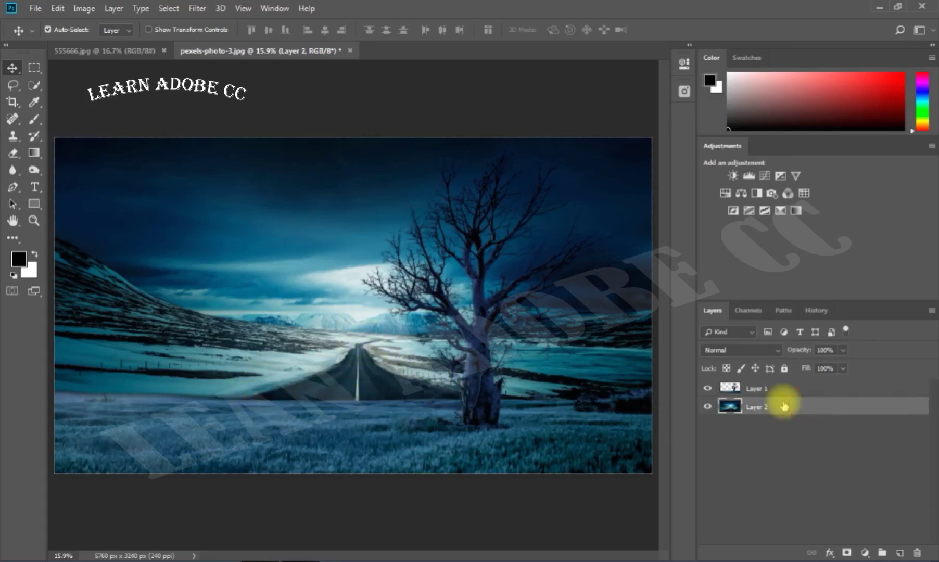
left_click(12, 135)
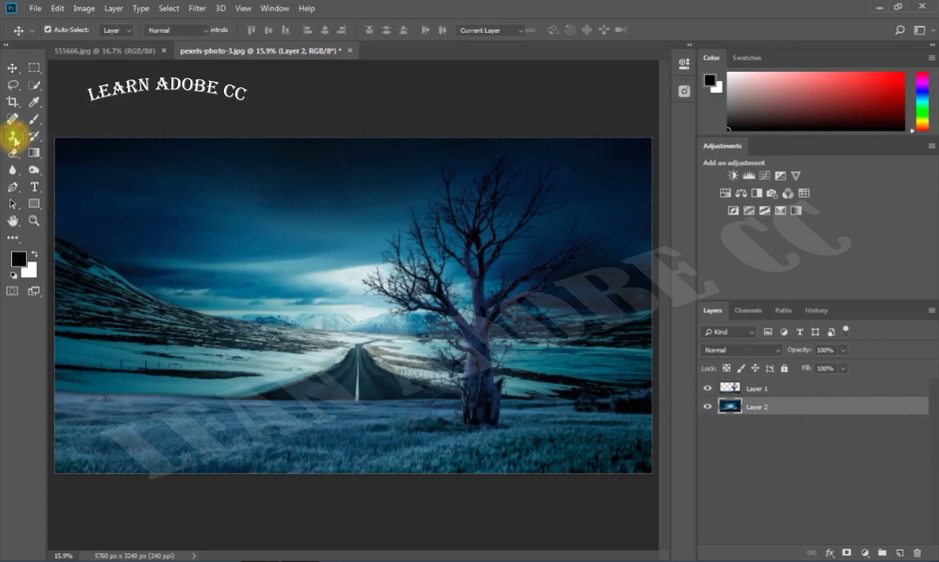
left_click_drag(197, 371, 386, 375)
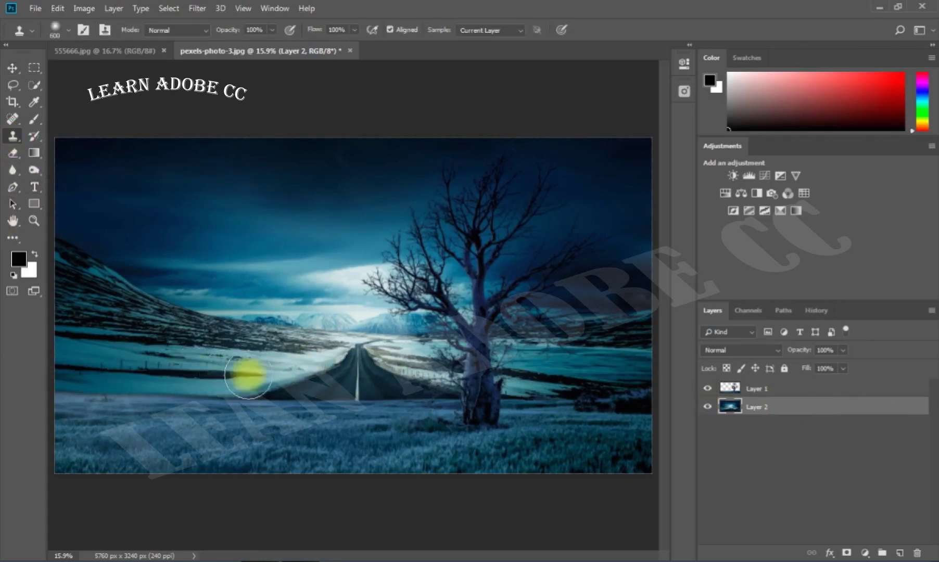
key("ctrl+z")
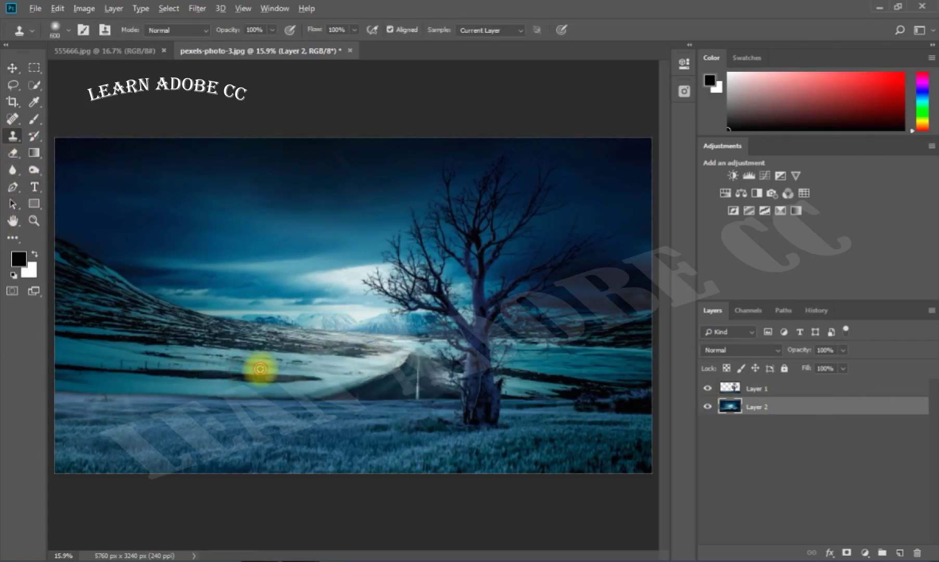
left_click_drag(292, 375, 440, 381)
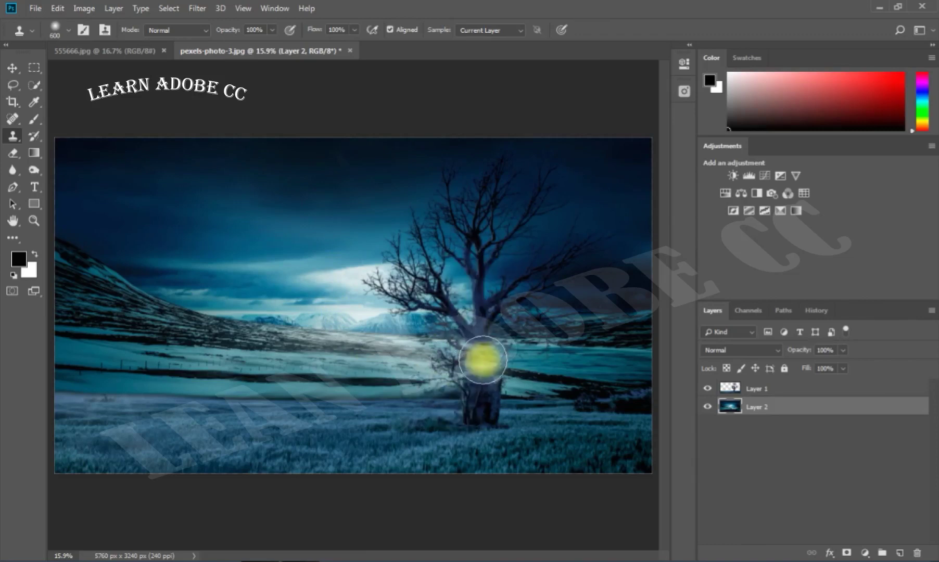
left_click_drag(483, 359, 519, 391)
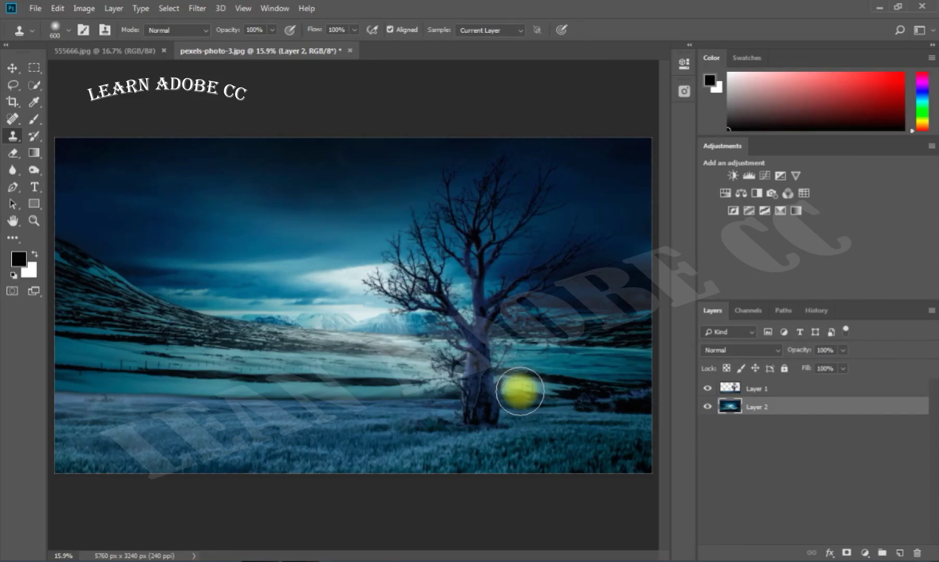
left_click(767, 389)
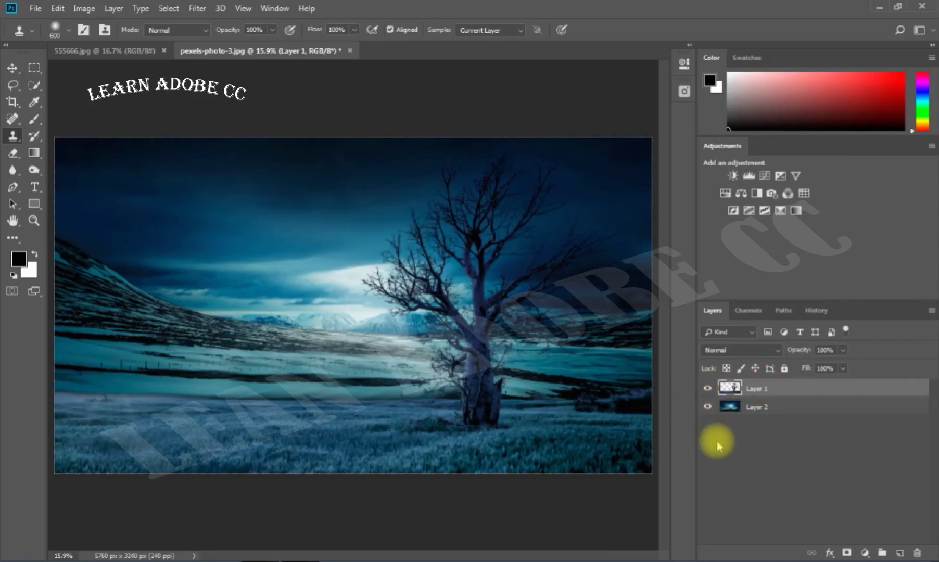
Use Color Balance to shift the tree layer's midtones toward yellow and slightly toward red
key("ctrl+b")
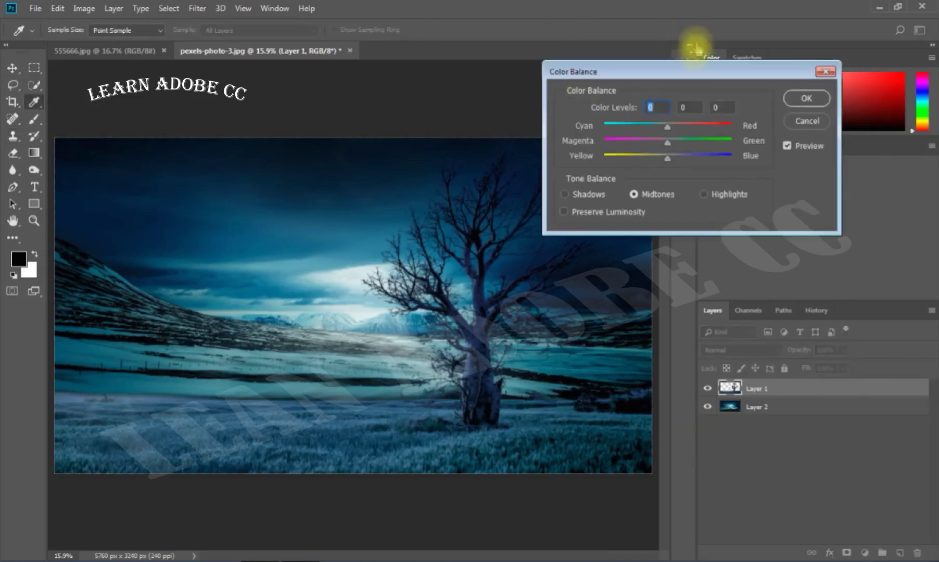
left_click_drag(683, 73, 750, 78)
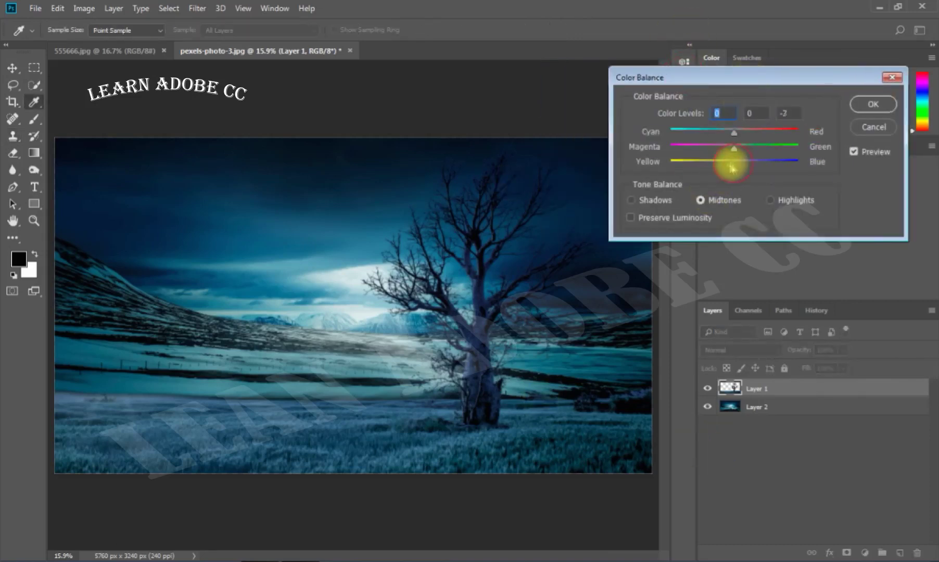
left_click_drag(732, 162, 708, 166)
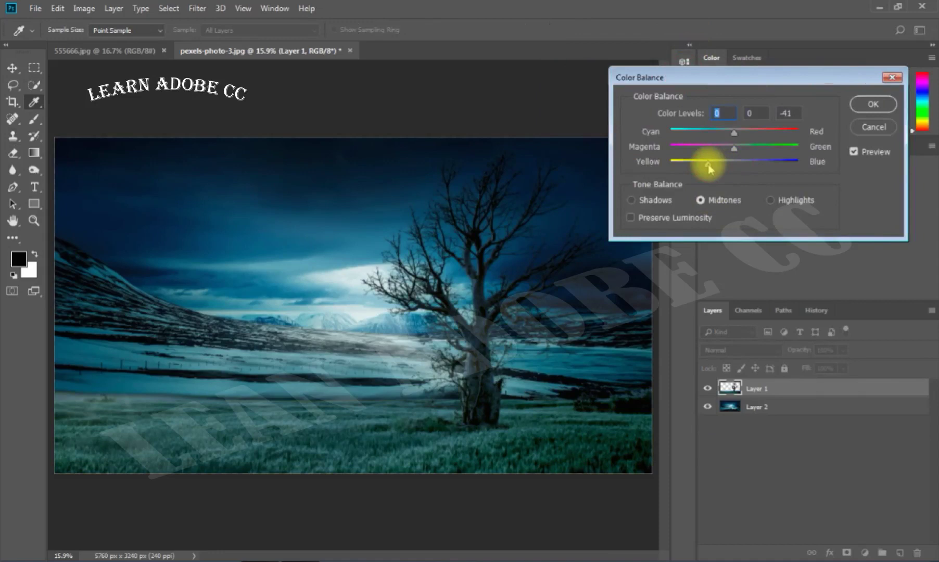
left_click_drag(734, 133, 738, 136)
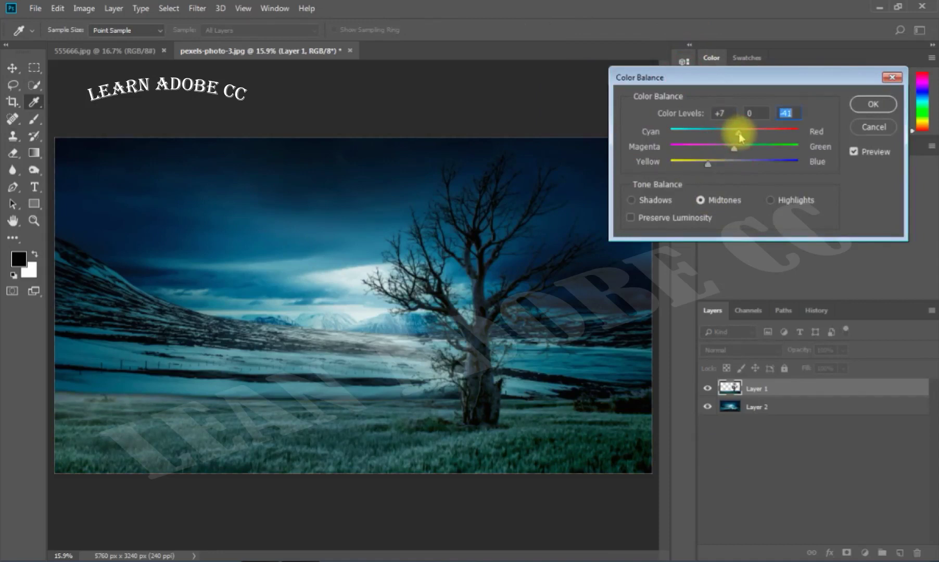
left_click(872, 104)
Raise the Levels black input to 17, then clone-stamp over the snowy field left of the tree
key("s")
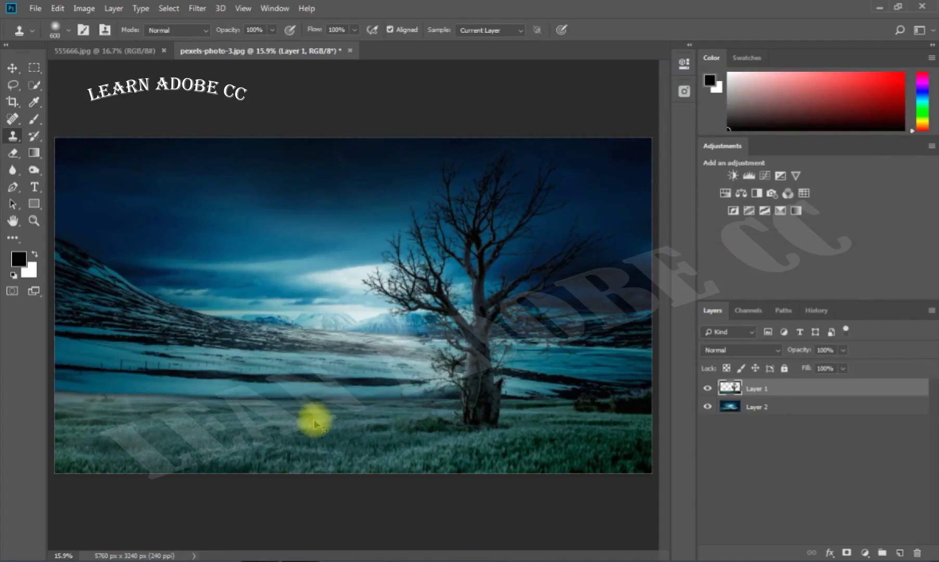
key("ctrl+l")
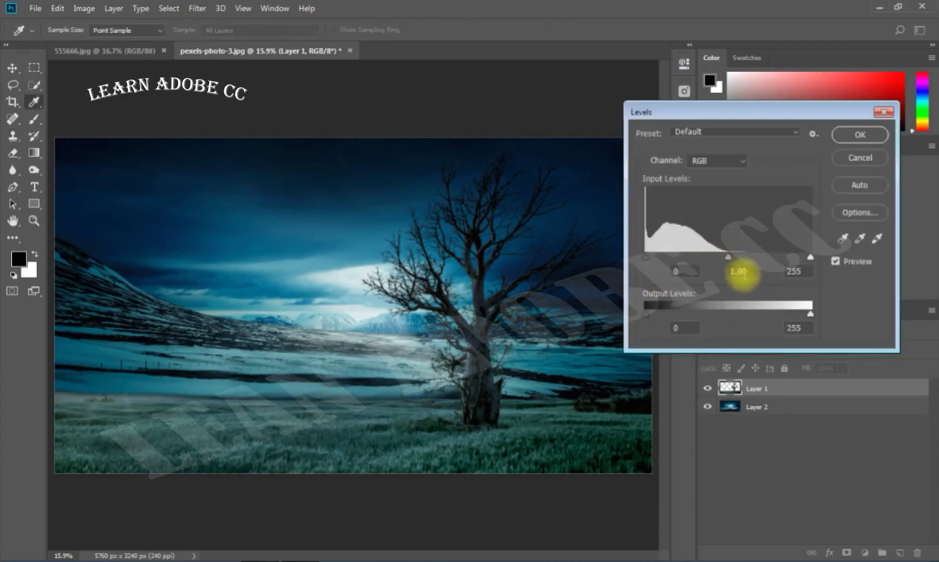
left_click_drag(645, 257, 656, 258)
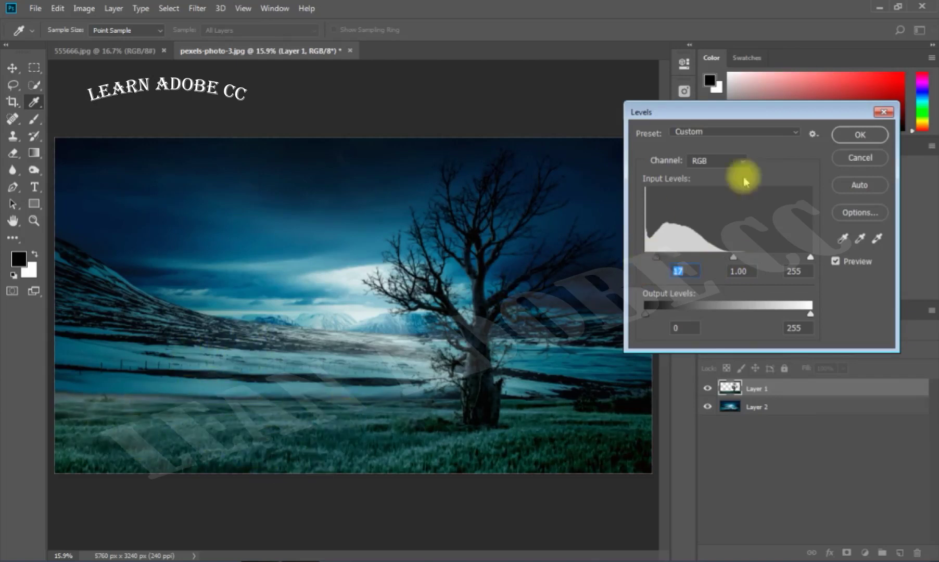
left_click(859, 135)
left_click_drag(297, 333, 266, 375)
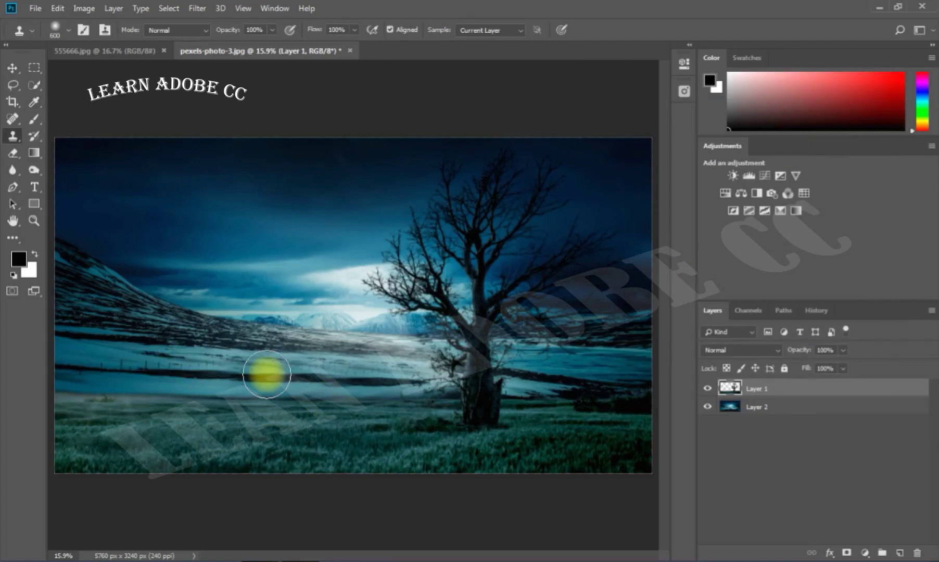
left_click_drag(267, 375, 264, 380)
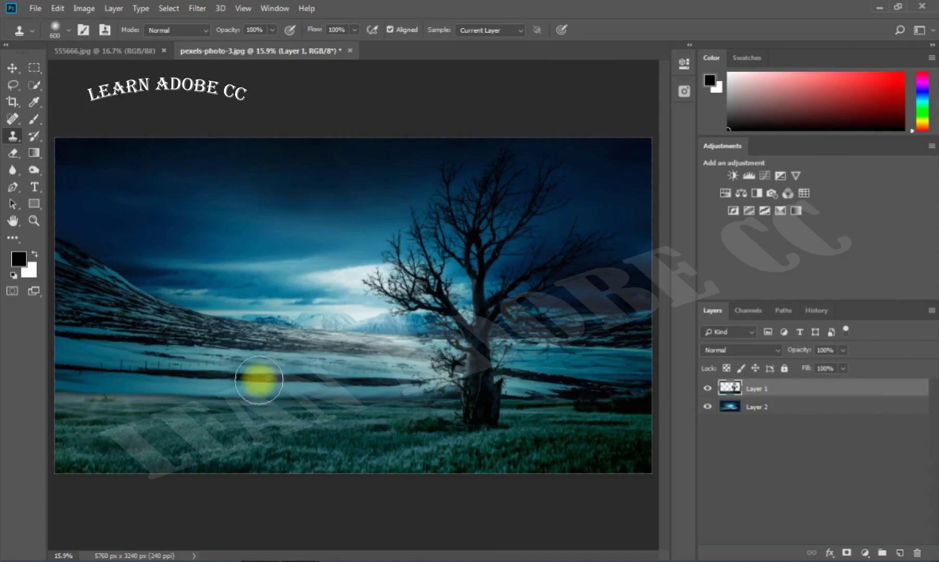
Open 1.jpg, the sunset photo of the silhouetted woman
left_click(38, 15)
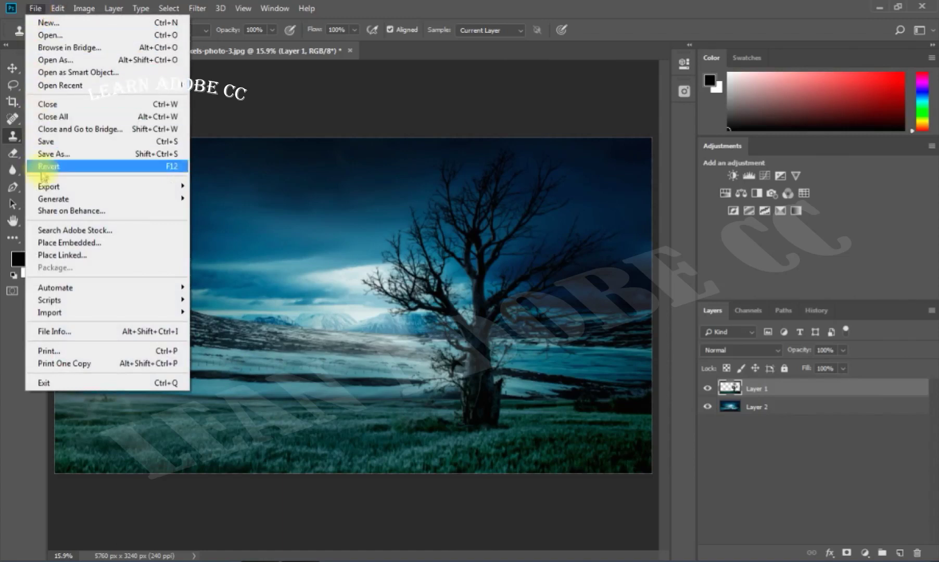
left_click(58, 35)
double_click(307, 283)
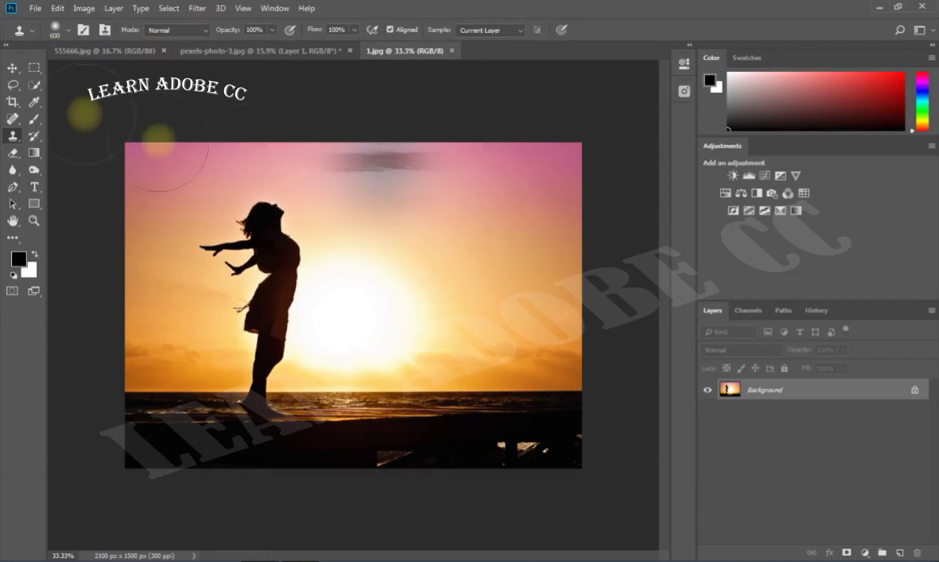
Preview Apply Image with the Red channel, then cancel it, leaving the sunset photo unchanged
left_click(83, 8)
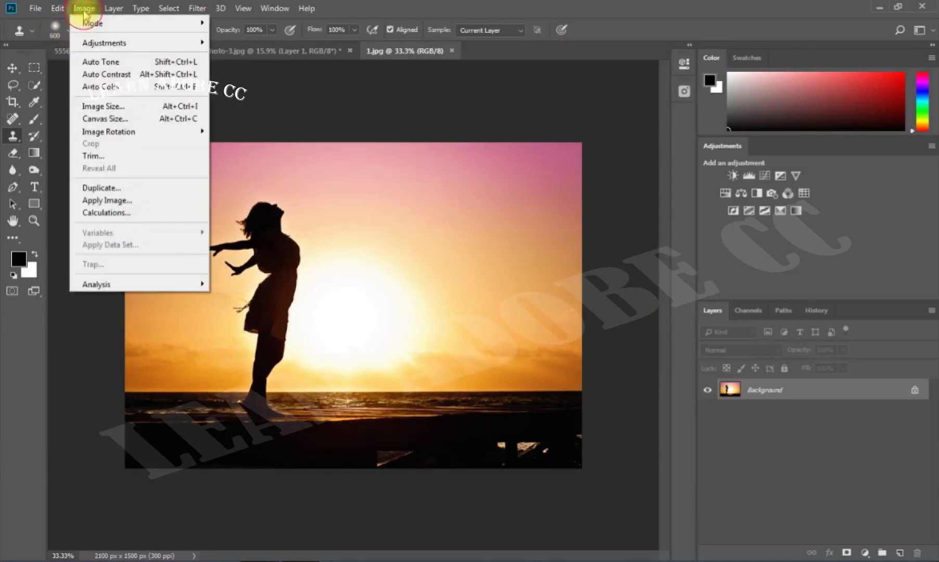
left_click(99, 199)
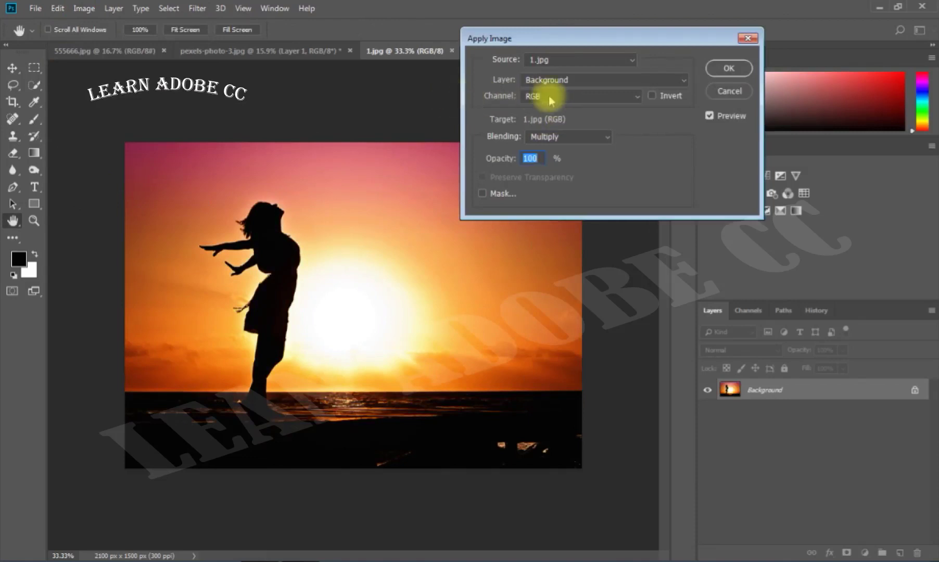
left_click(590, 96)
left_click(552, 121)
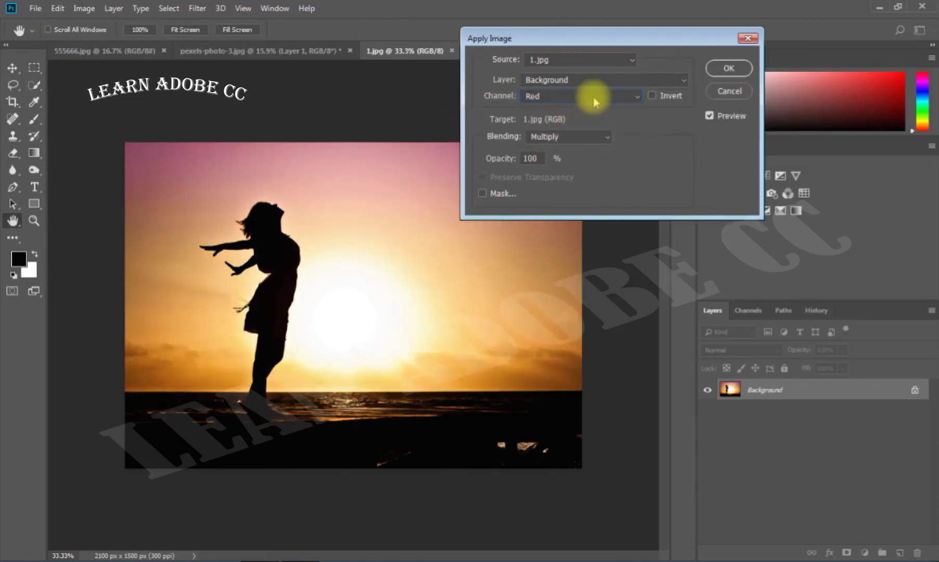
scroll(594, 97, "down", 1)
scroll(592, 96, "down", 1)
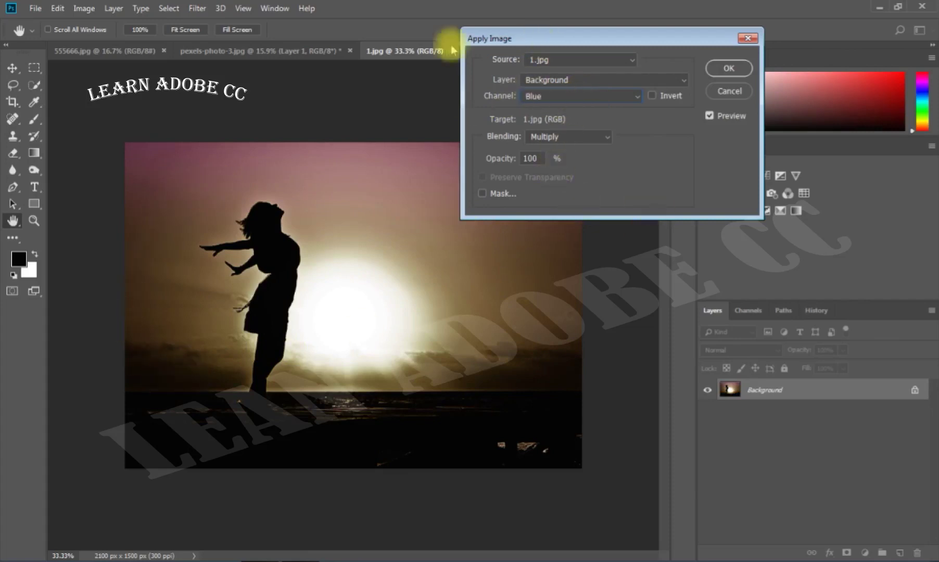
left_click(730, 92)
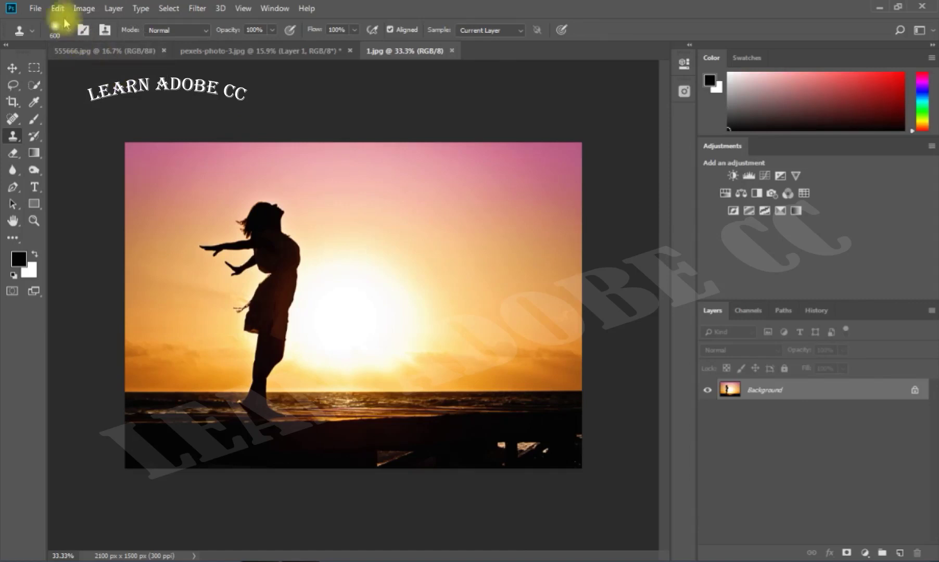
left_click(84, 9)
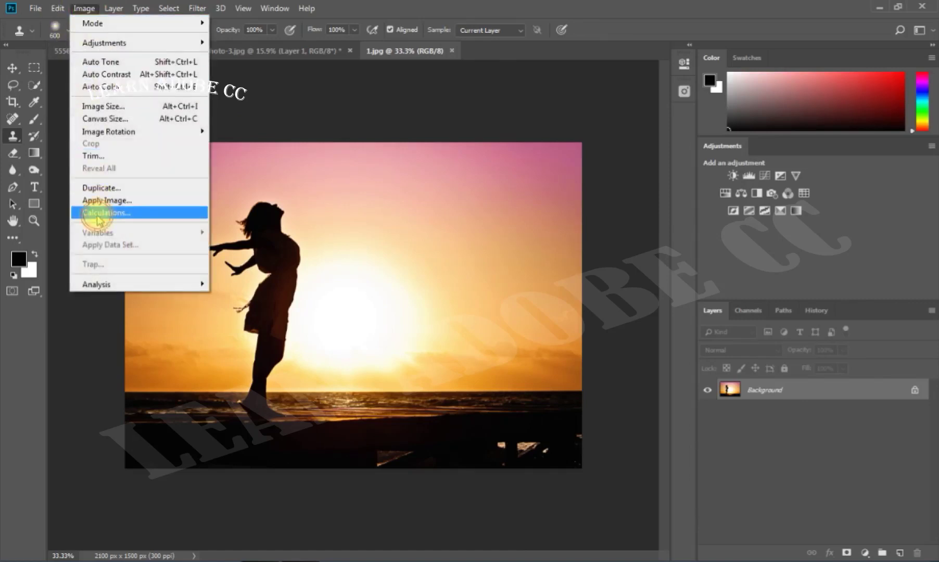
Run Calculations blending the Red and Blue channels in Vivid Light into a new Alpha 1 channel
left_click(98, 214)
left_click_drag(712, 11, 568, 26)
left_click(566, 90)
left_click(566, 90)
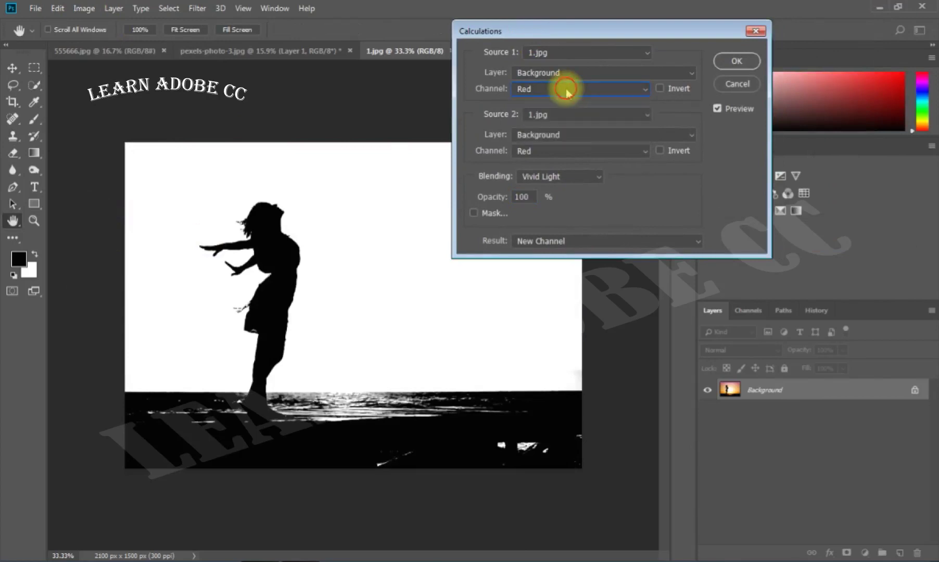
scroll(567, 90, "down", 1)
scroll(566, 89, "down", 1)
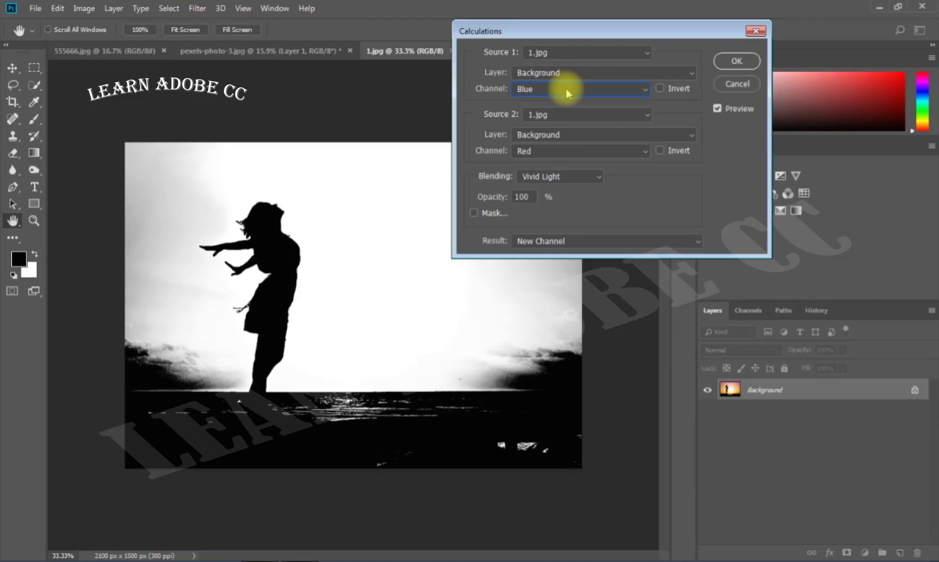
scroll(566, 89, "up", 1)
scroll(566, 89, "up", 1)
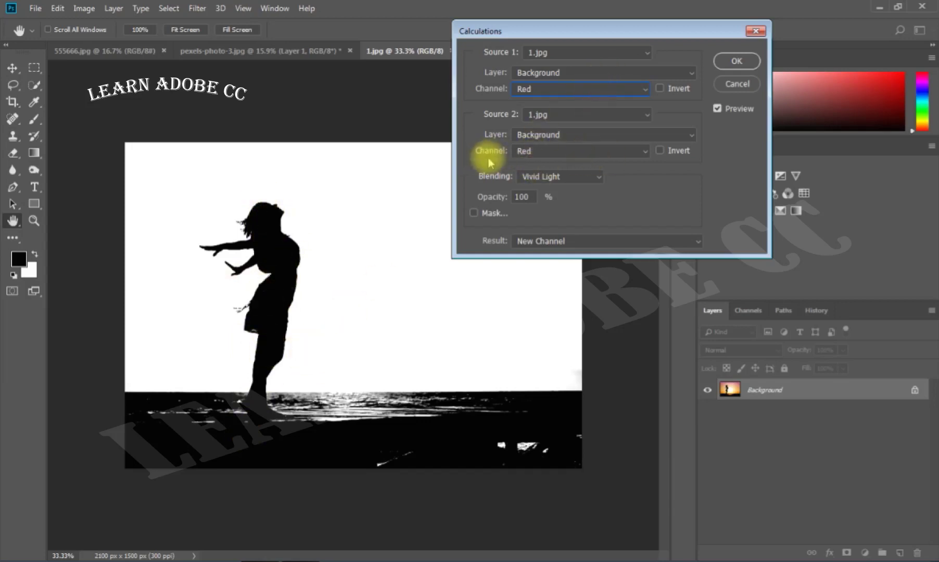
left_click(596, 151)
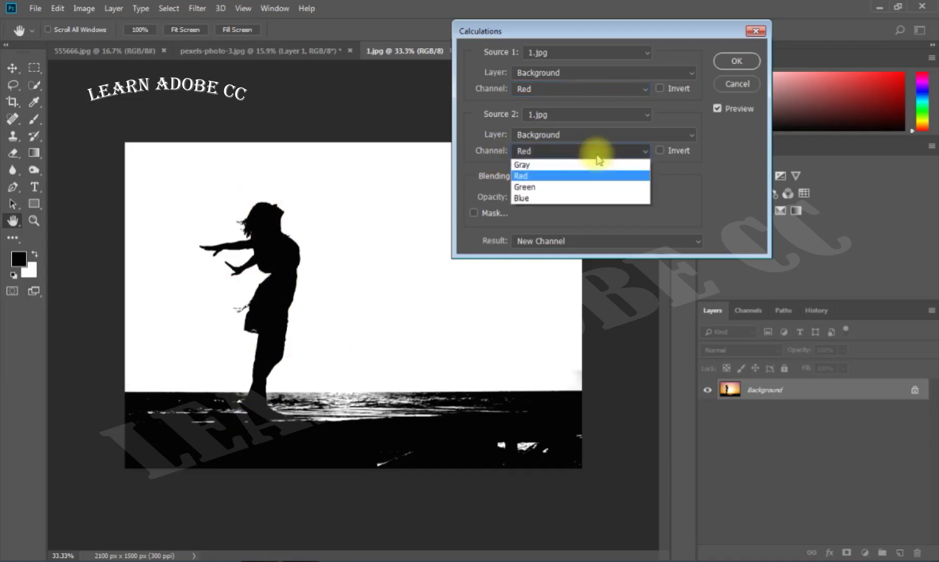
left_click(554, 165)
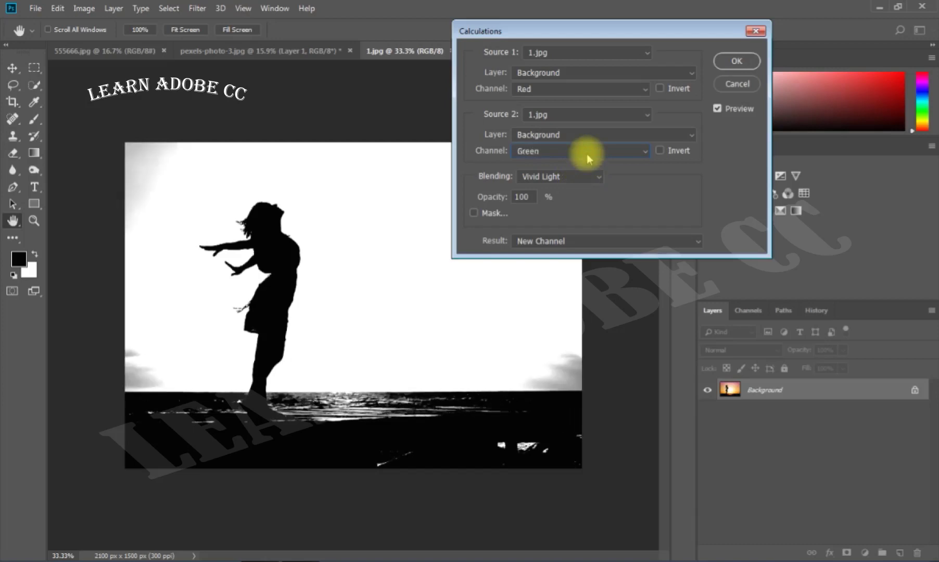
key("Down")
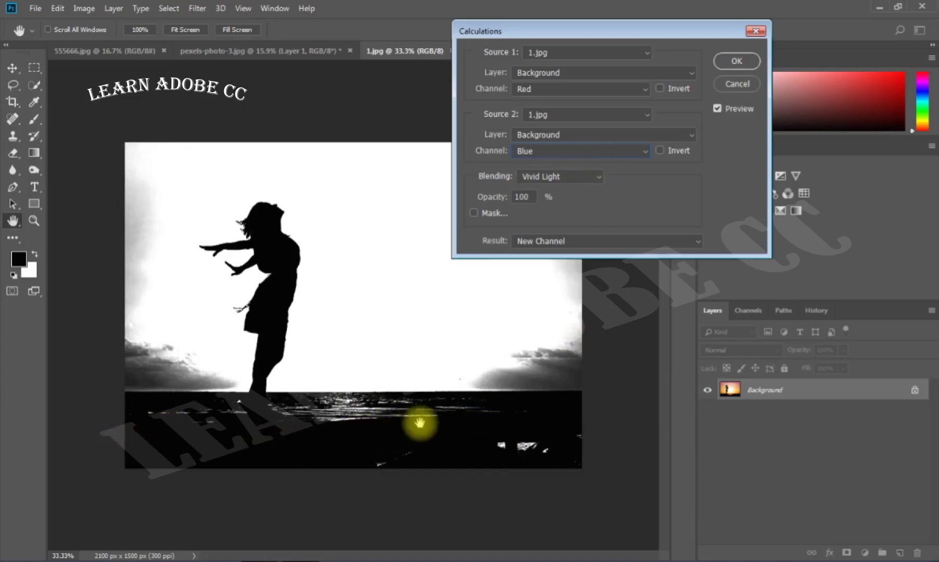
left_click(738, 62)
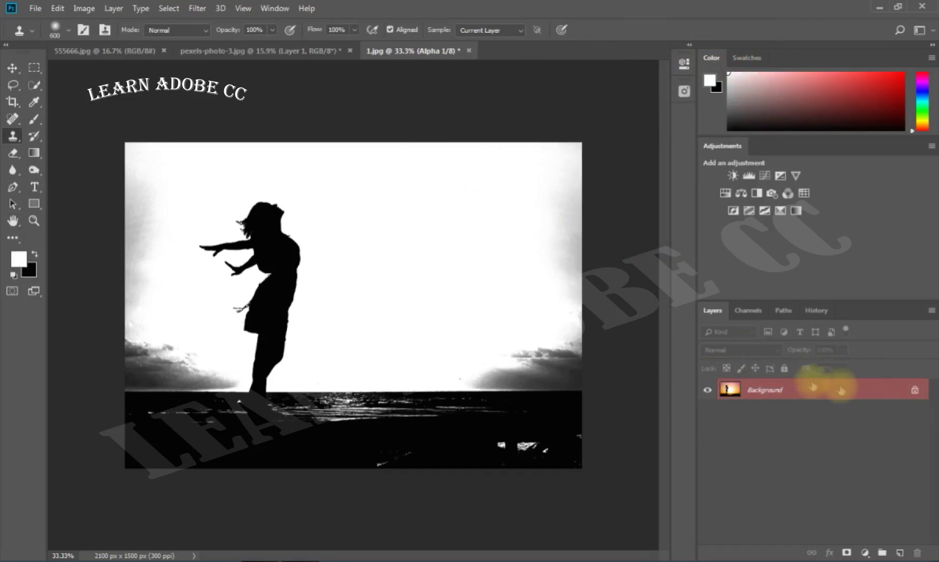
In Alpha 1, paint white with an Overlay-mode brush over the grey clouds along the horizon
left_click(748, 310)
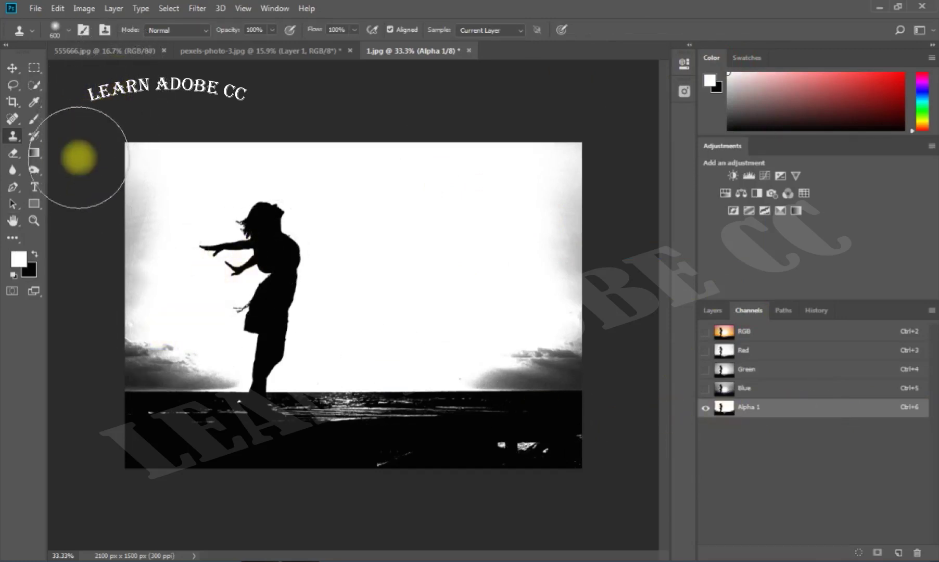
left_click(35, 122)
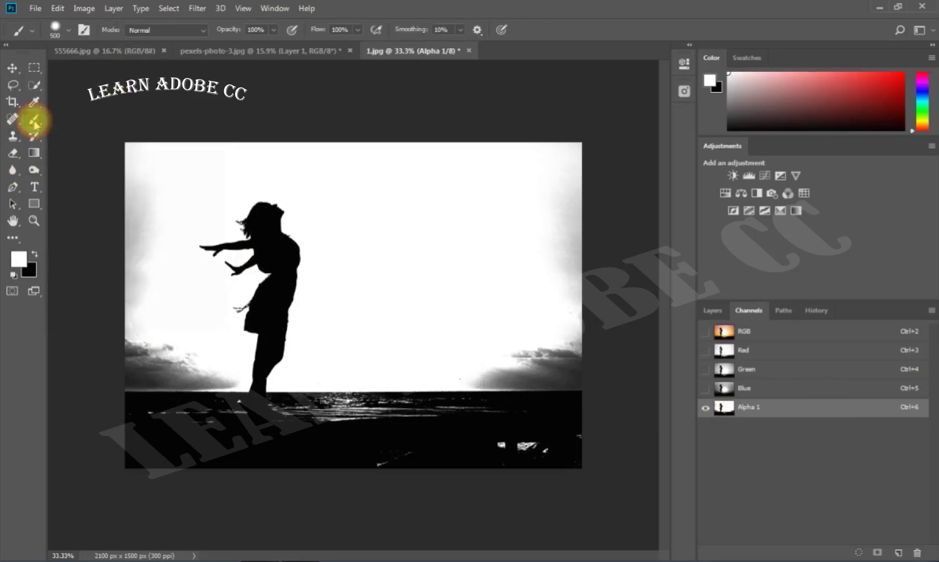
left_click(170, 35)
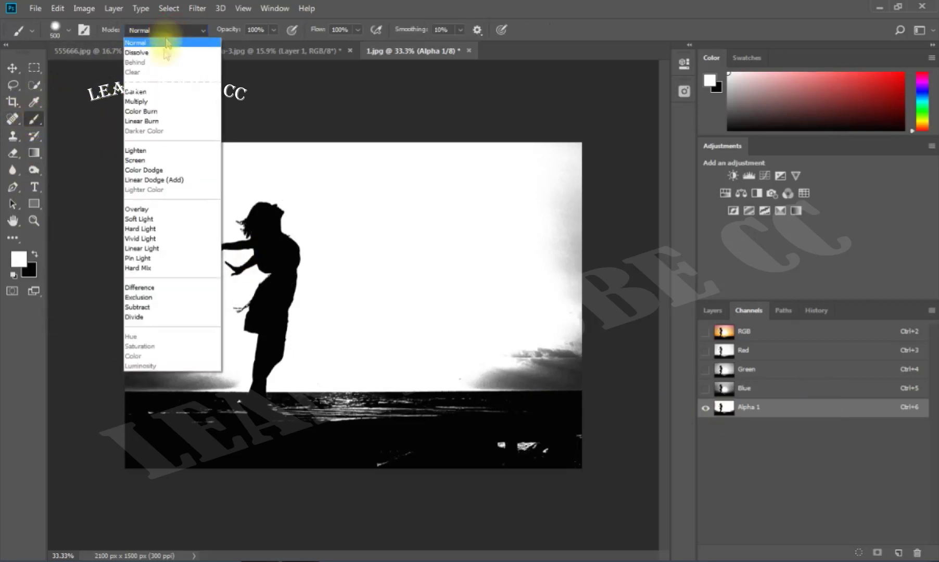
left_click(145, 209)
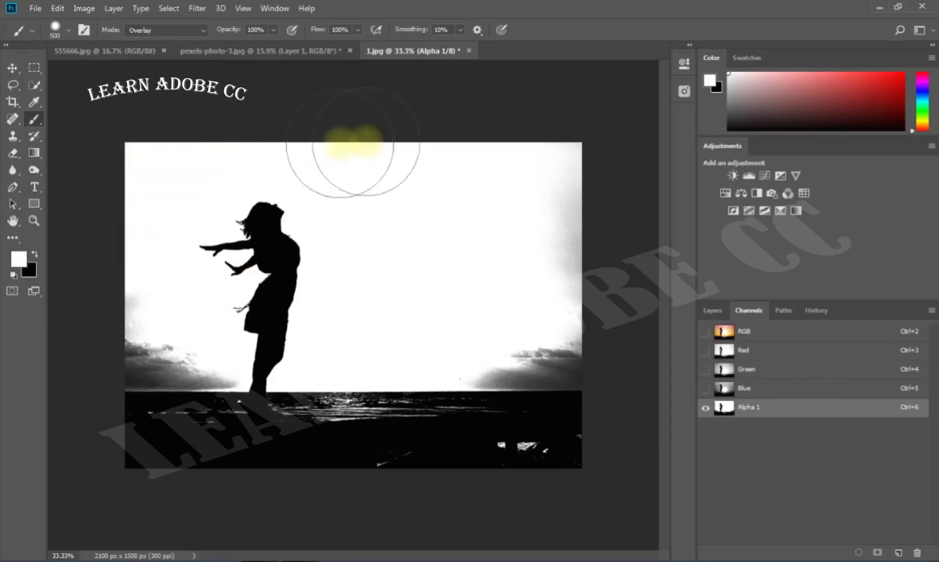
left_click_drag(507, 181, 549, 334)
mouse_move(489, 336)
left_mouse_down()
mouse_move(567, 333)
mouse_move(430, 332)
mouse_move(576, 335)
mouse_move(566, 252)
mouse_move(514, 136)
mouse_move(158, 175)
mouse_move(147, 235)
mouse_move(96, 251)
mouse_move(162, 342)
mouse_move(141, 336)
mouse_move(137, 352)
mouse_move(137, 289)
mouse_move(168, 356)
mouse_move(210, 362)
mouse_move(139, 373)
mouse_move(196, 367)
mouse_move(202, 375)
mouse_move(132, 373)
mouse_move(201, 370)
left_mouse_up()
key("bracketleft")
key("bracketleft")
key("bracketleft")
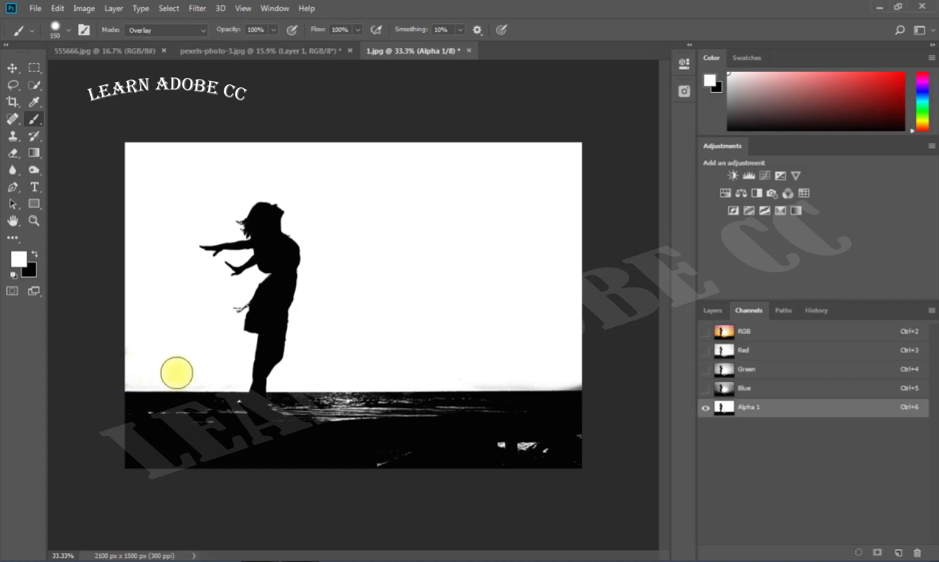
left_click_drag(197, 372, 15, 385)
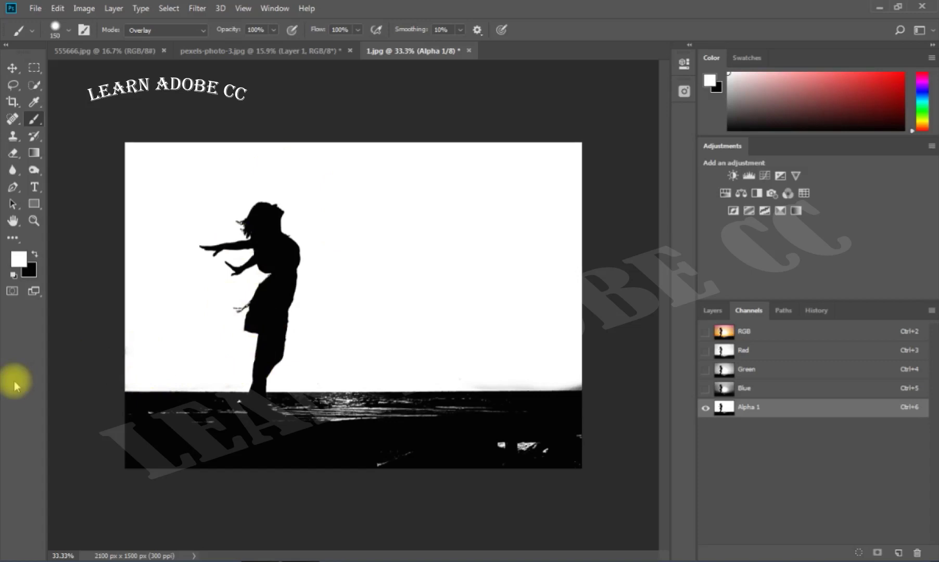
Duplicate the background as Layer 1 and load the Alpha 1 channel as a selection
left_click(712, 311)
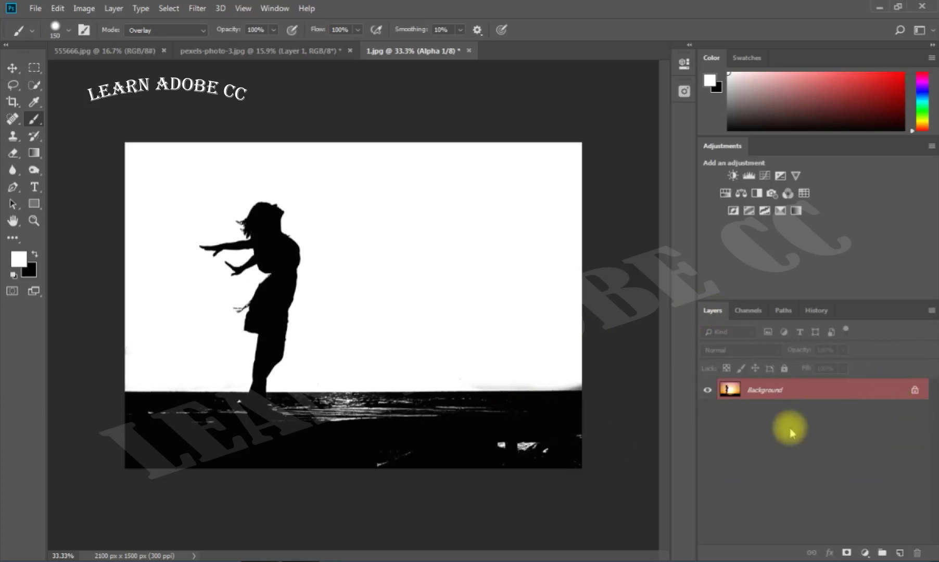
key("ctrl+j")
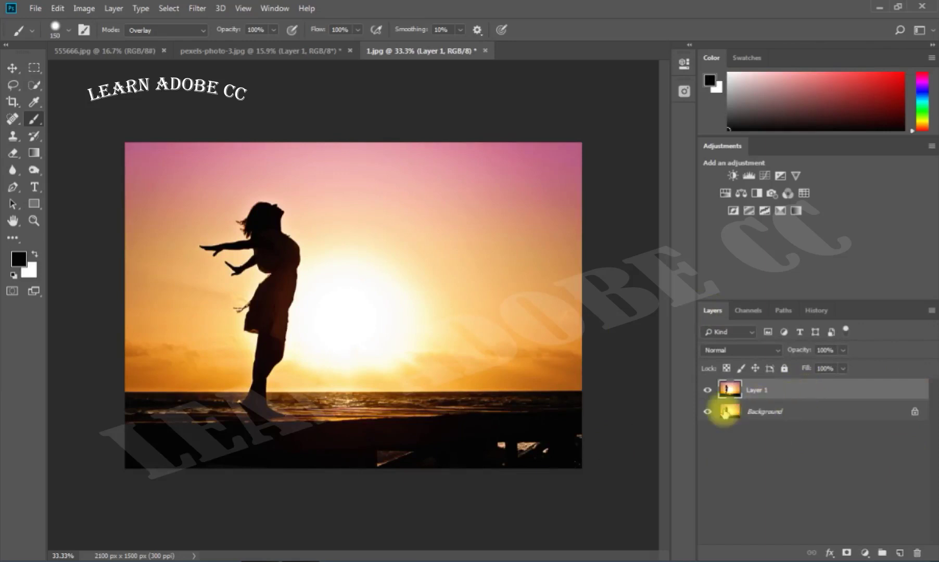
left_click(169, 8)
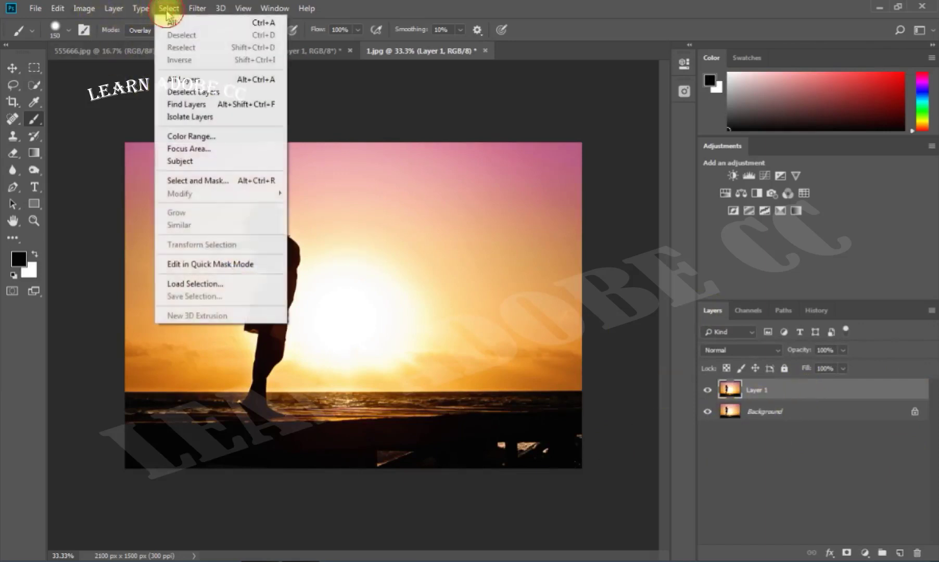
left_click(207, 284)
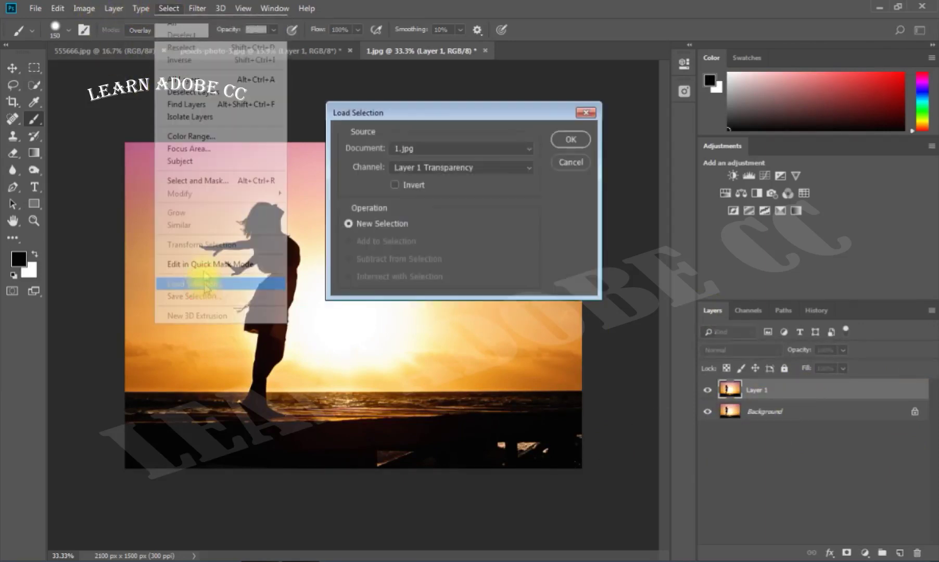
left_click(465, 167)
left_click(424, 205)
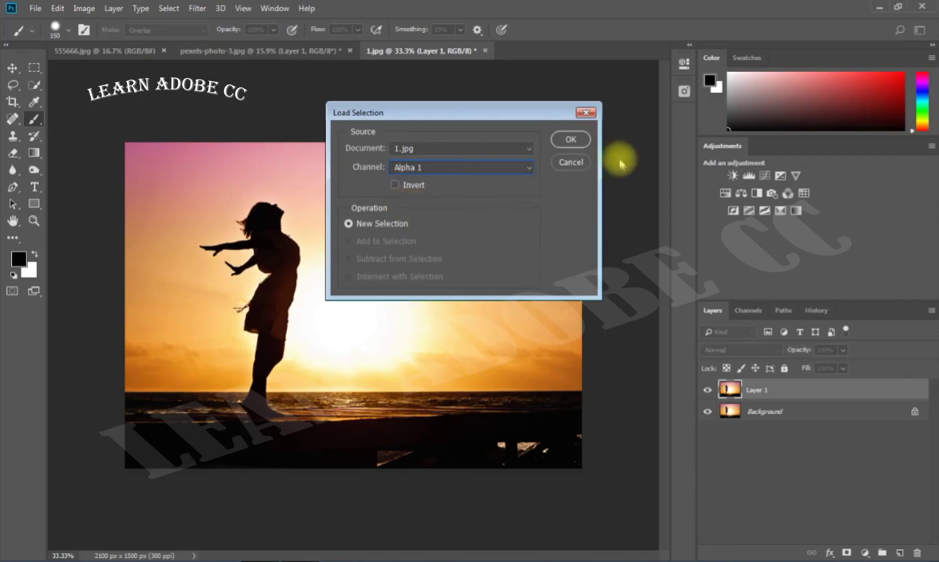
left_click(572, 139)
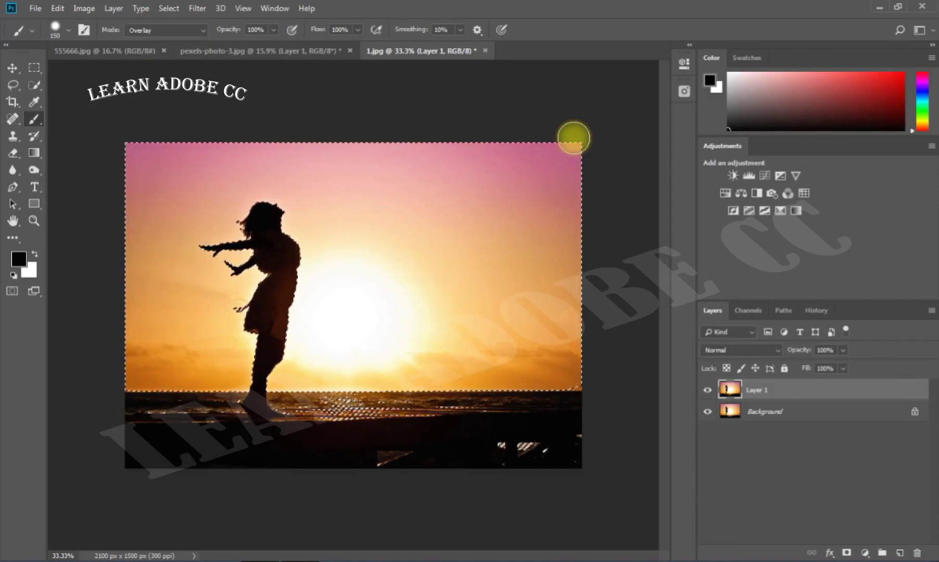
Invert the selection, add it as Layer 1's mask, and hide the Background layer
key("ctrl+shift+i")
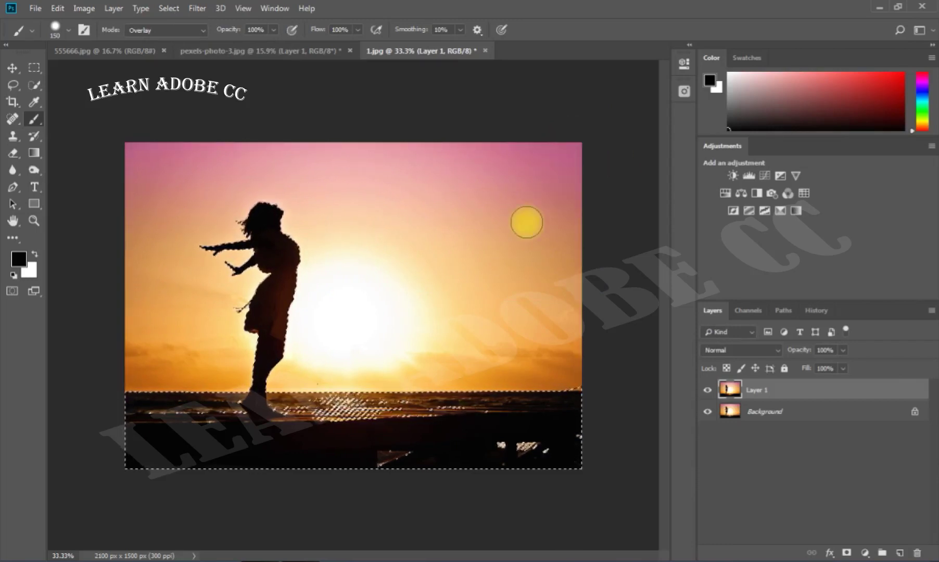
left_click(846, 552)
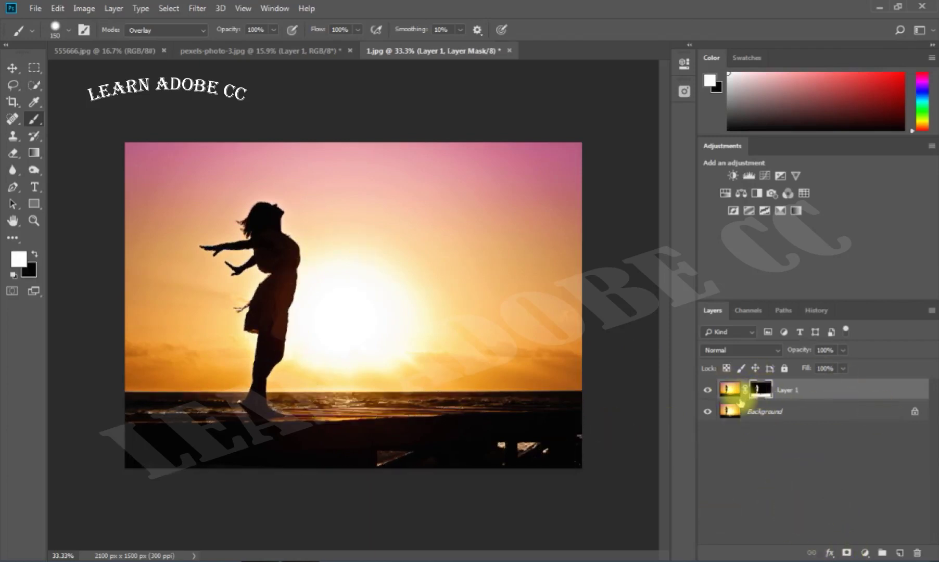
left_click(707, 412)
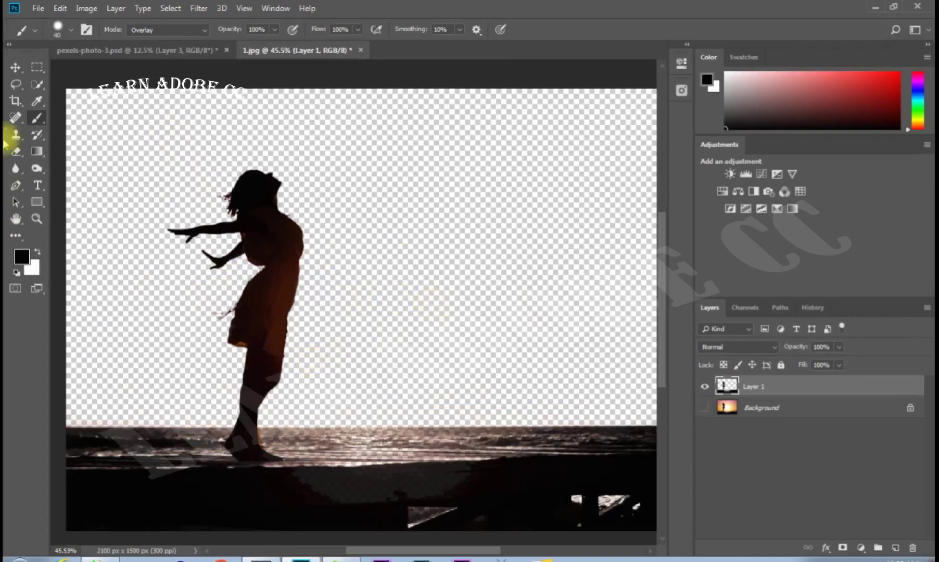
Drag the masked silhouette layer into pexels-photo-3.psd and move it above Layer 1
left_click(15, 70)
mouse_move(244, 232)
left_mouse_down()
mouse_move(163, 56)
mouse_move(273, 299)
left_mouse_up()
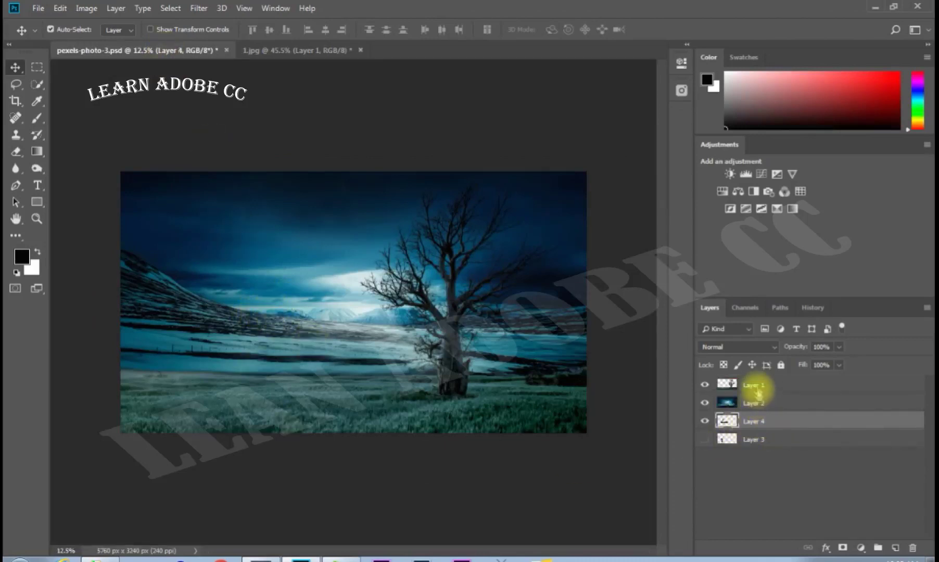
left_click_drag(750, 409, 751, 394)
mouse_move(262, 352)
left_mouse_down()
mouse_move(234, 409)
mouse_move(256, 361)
mouse_move(252, 344)
mouse_move(247, 357)
left_mouse_up()
left_click_drag(782, 394, 784, 382)
mouse_move(230, 367)
left_mouse_down()
mouse_move(221, 378)
mouse_move(223, 414)
left_mouse_up()
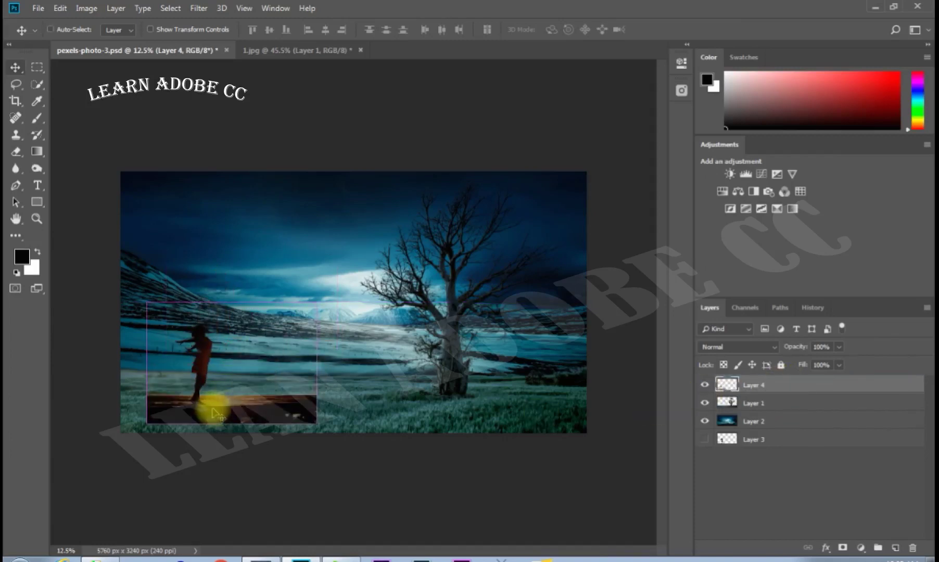
Scale up the woman-on-dock layer and position it on the left side of the scene
key("ctrl+t")
left_click_drag(316, 303, 466, 151)
left_click_drag(306, 289, 256, 302)
key("Return")
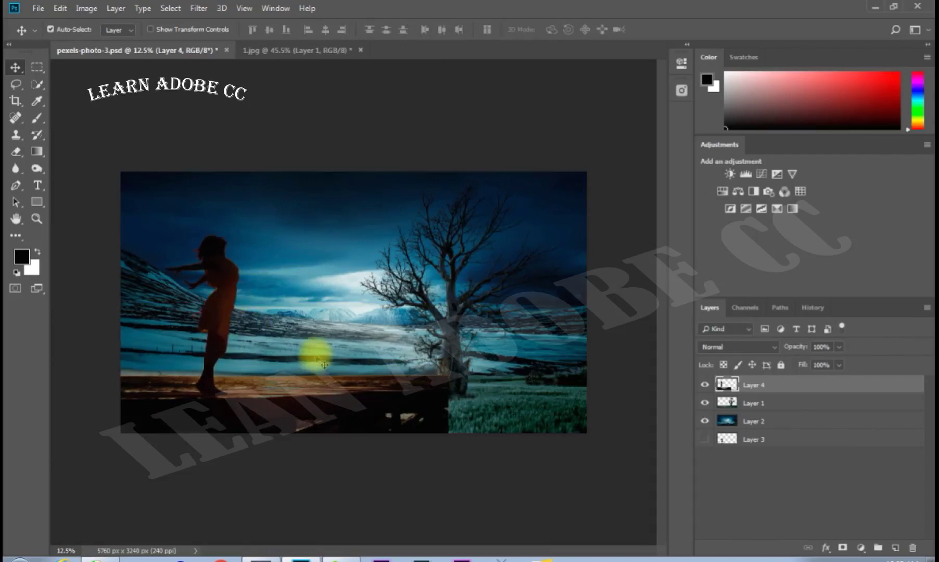
left_click_drag(216, 333, 249, 339)
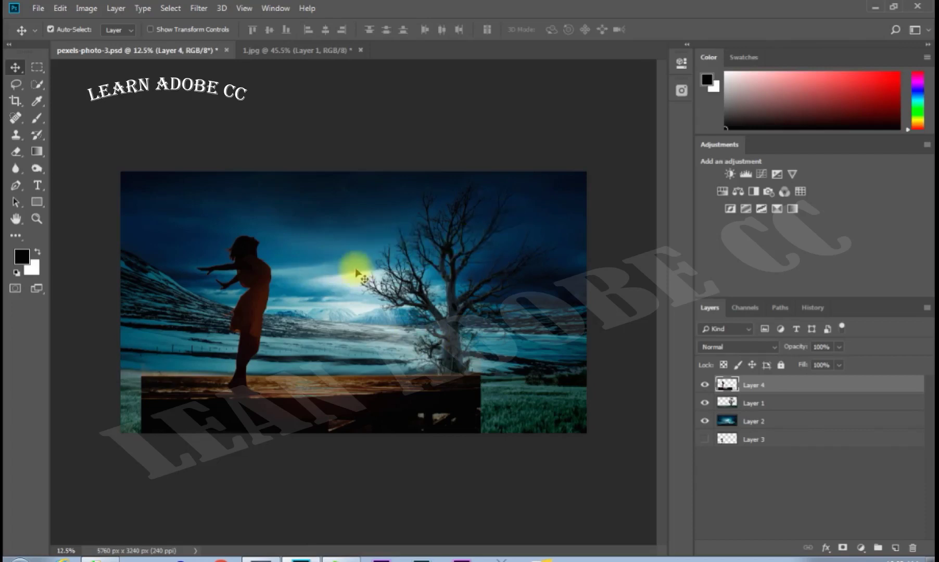
Apply Match Color with pexels-photo-3.psd Layer 2 as the source and lowered luminance
left_click(89, 10)
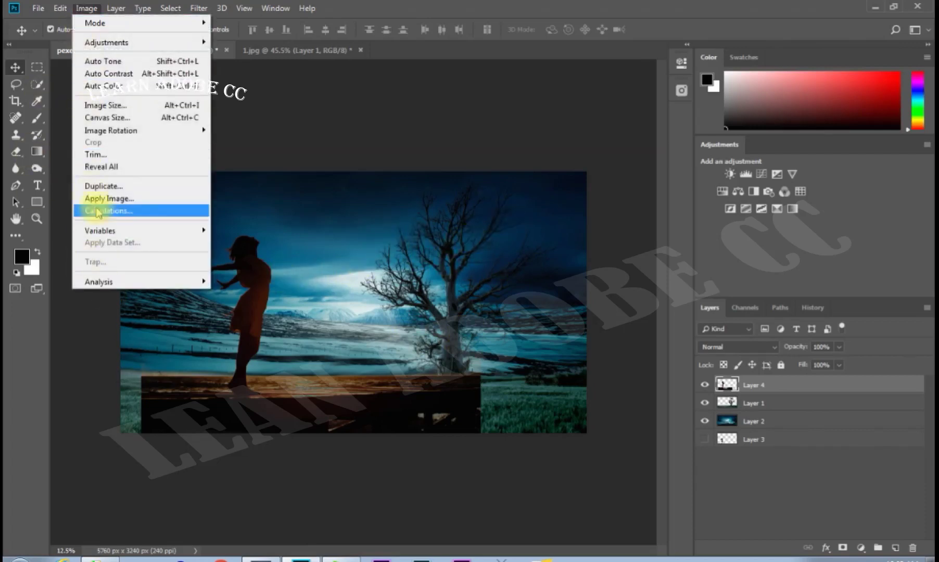
mouse_move(140, 42)
left_click(262, 304)
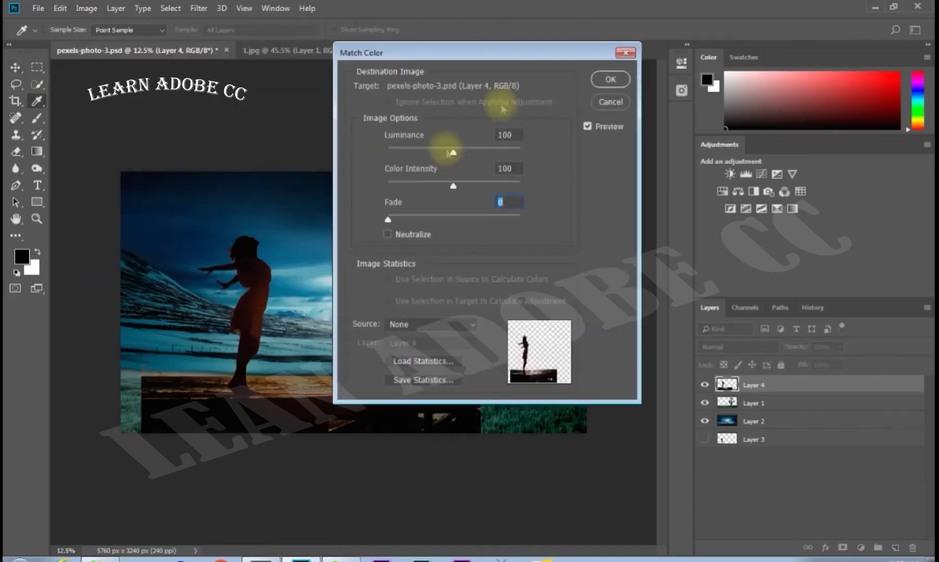
left_click_drag(508, 61, 693, 59)
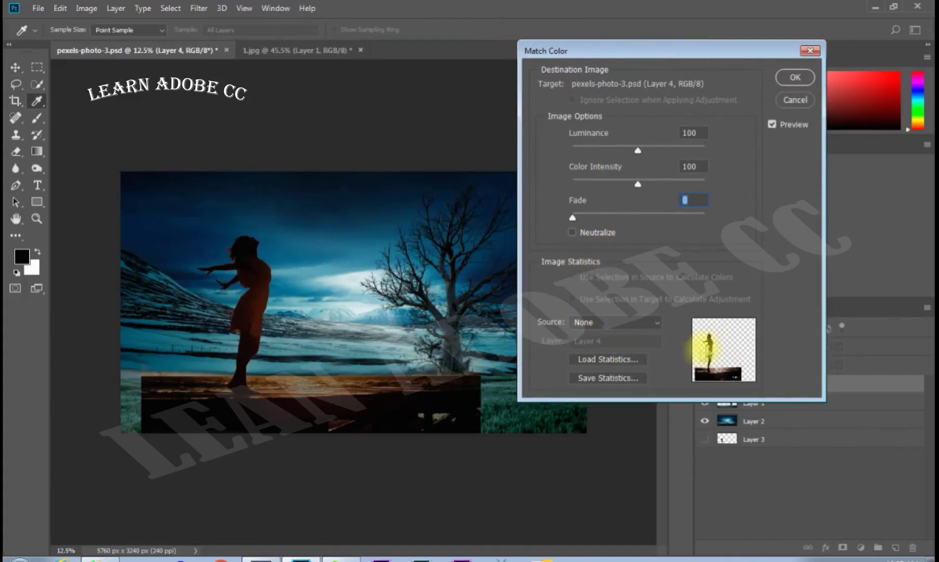
left_click(607, 322)
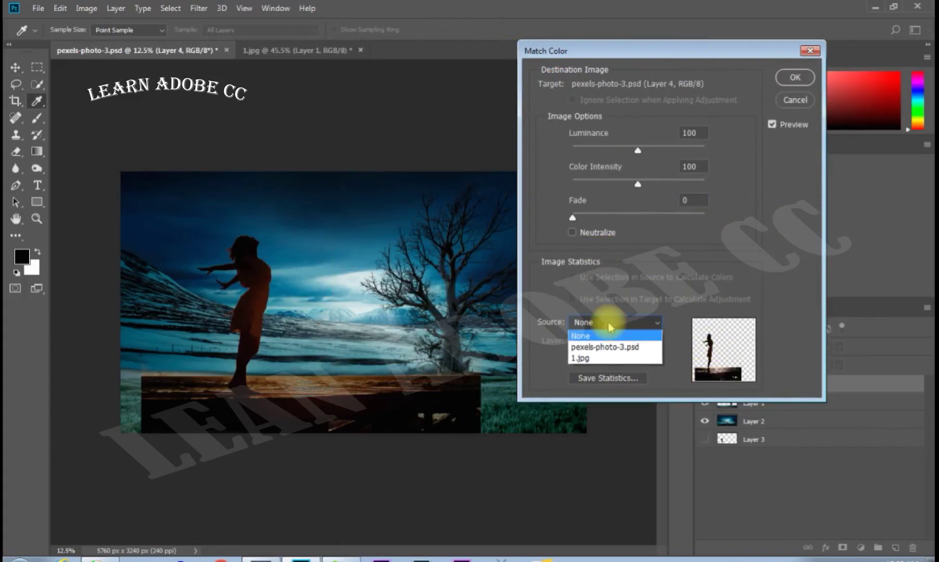
left_click(597, 349)
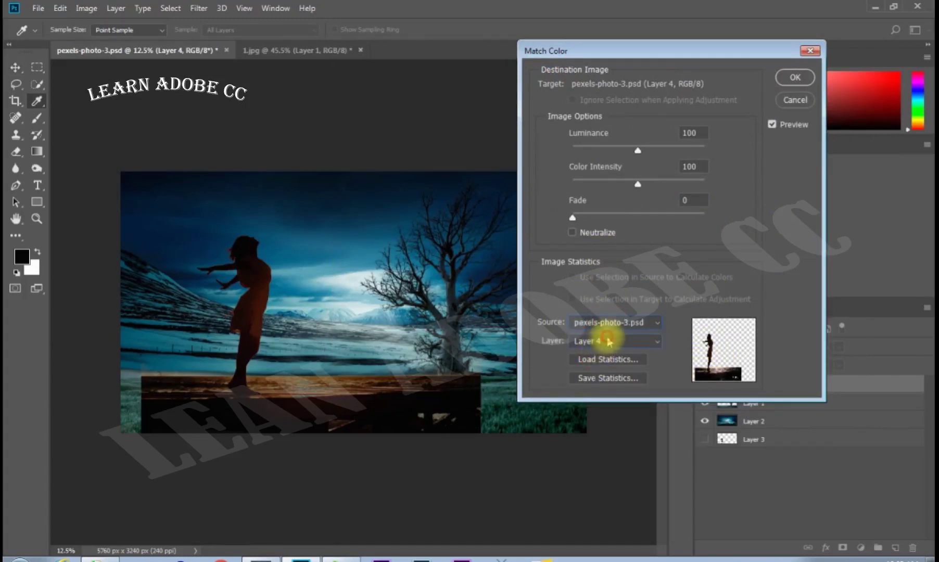
left_click(605, 341)
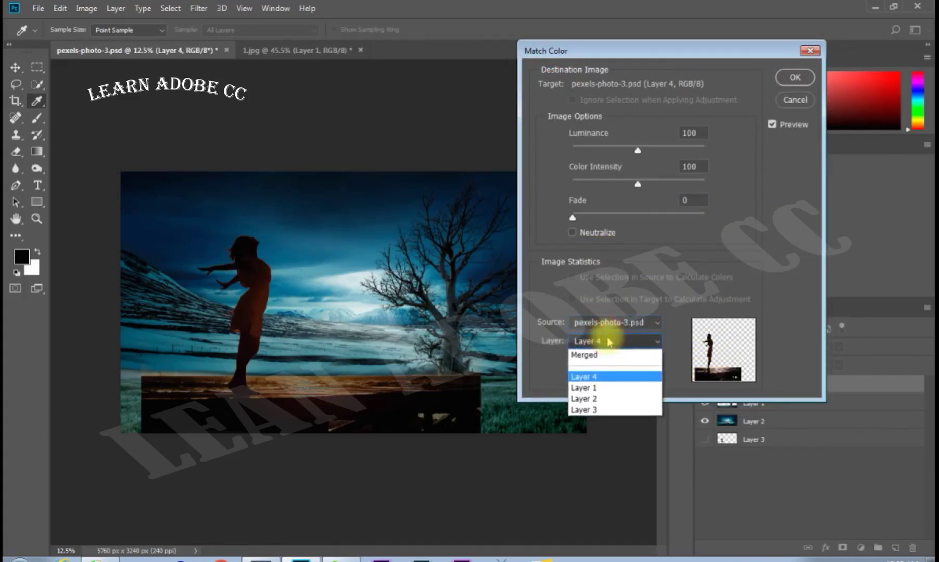
left_click(604, 399)
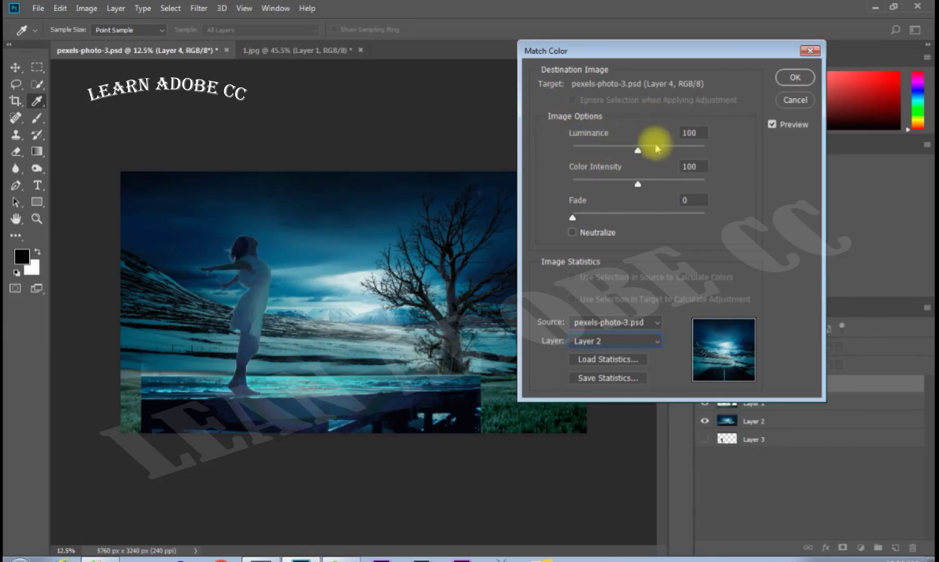
left_click_drag(637, 151, 572, 151)
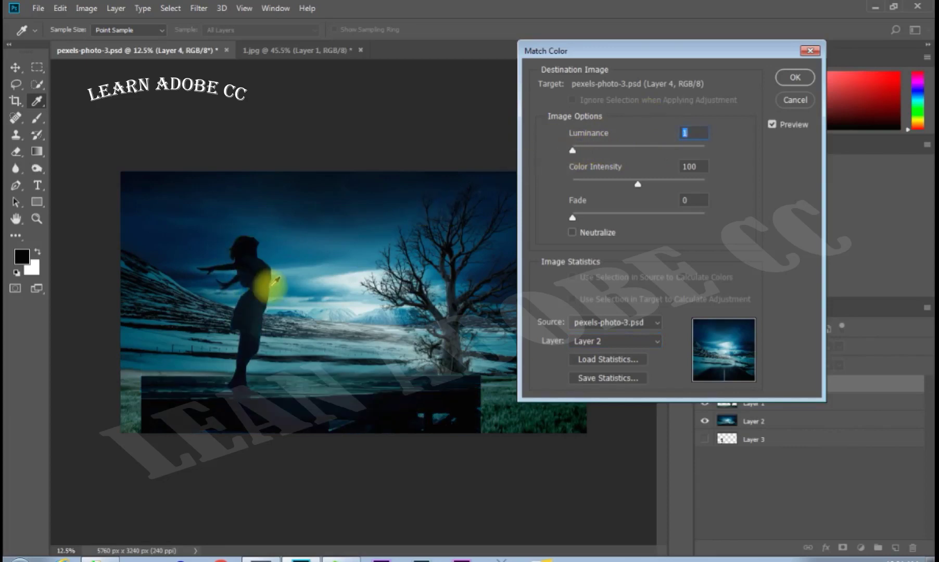
left_click(779, 78)
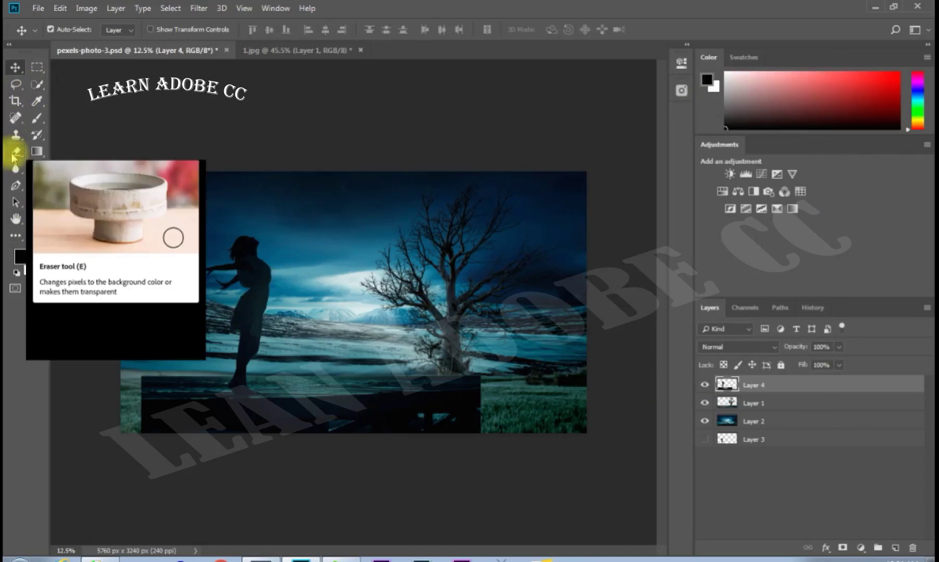
Erase the dock beneath the woman on Layer 4 using an enlarged eraser
left_click(13, 153)
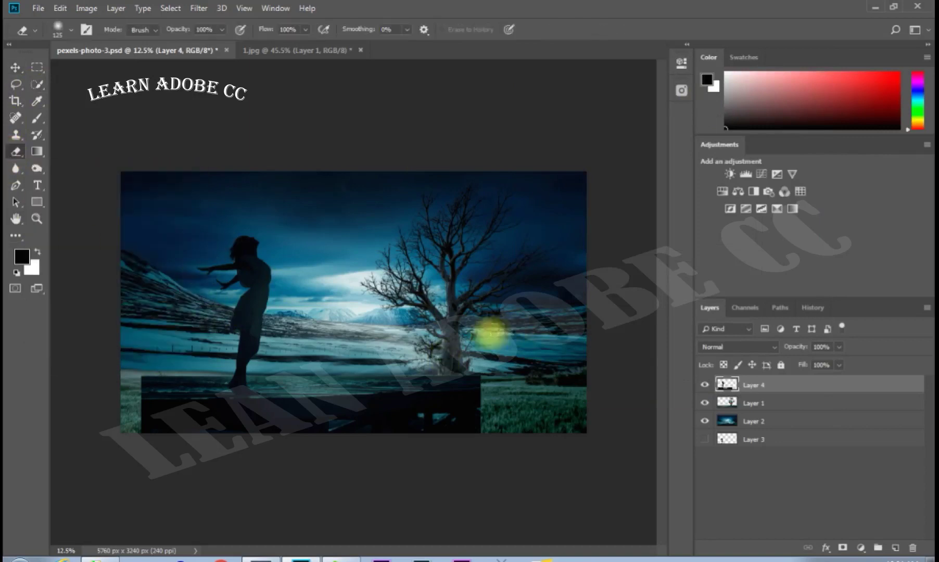
key("bracketright")
key("bracketright")
key("bracketright")
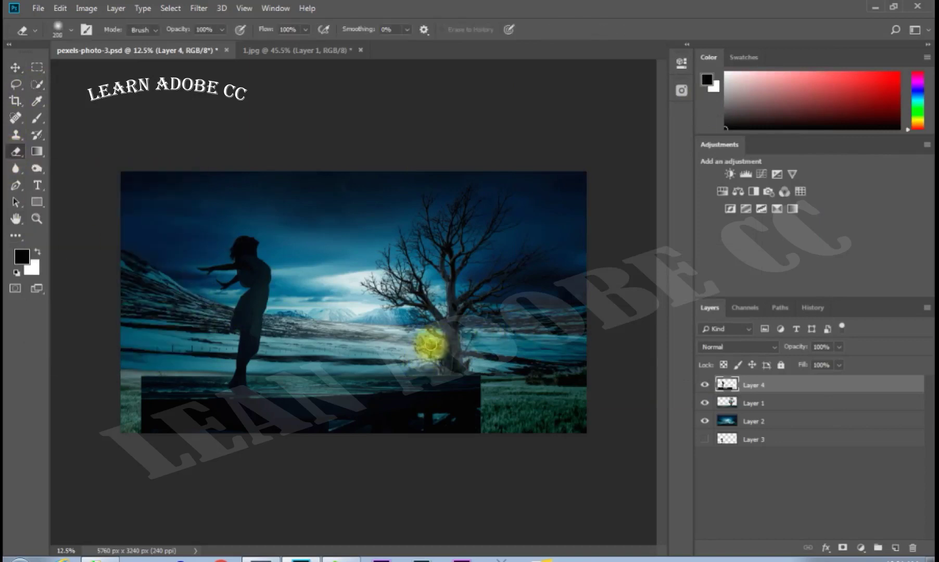
mouse_move(431, 357)
left_mouse_down()
mouse_move(466, 432)
mouse_move(173, 445)
mouse_move(251, 441)
mouse_move(151, 413)
mouse_move(151, 381)
mouse_move(156, 390)
left_mouse_up()
key("bracketright")
key("bracketright")
key("bracketright")
key("bracketleft")
key("bracketleft")
key("bracketleft")
left_click(181, 387)
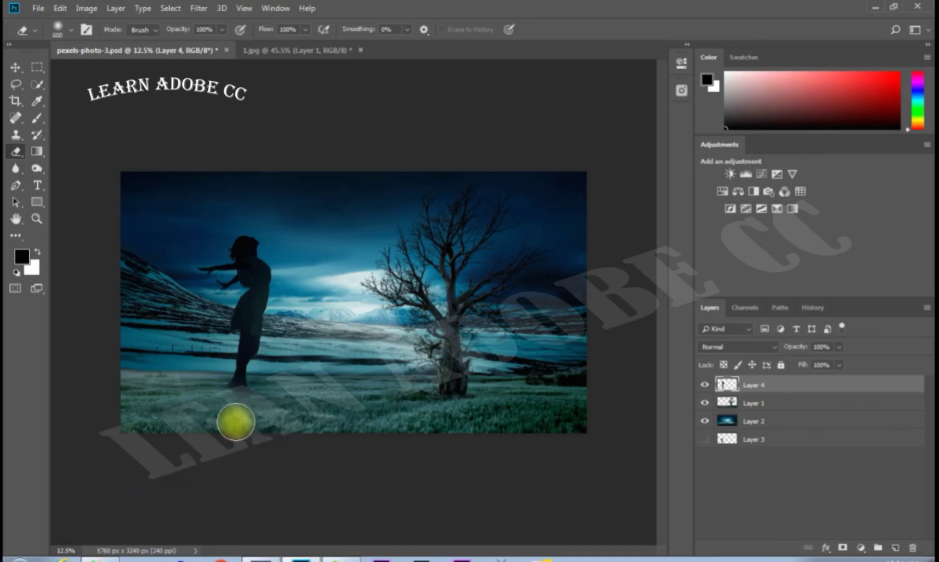
left_click(770, 425)
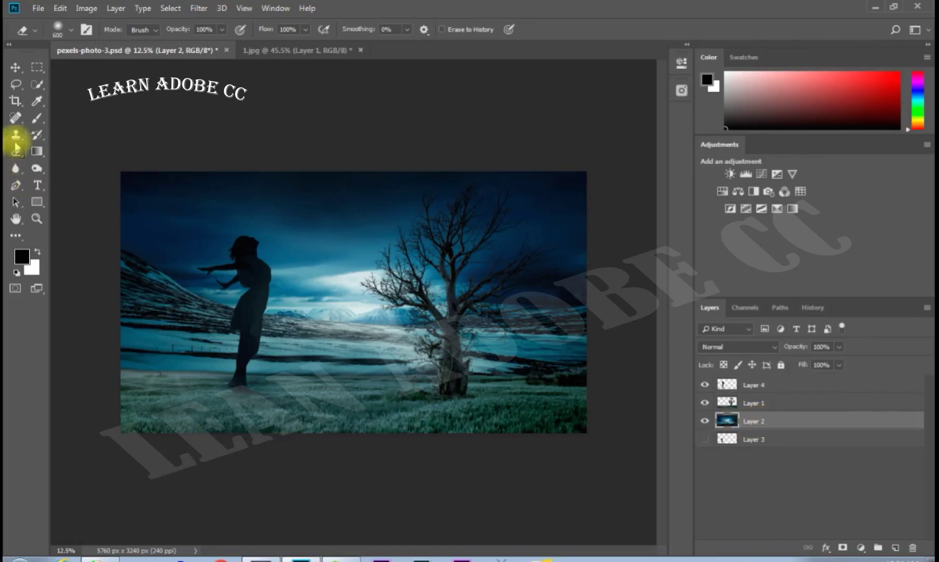
Set Clone Stamp to sample All Layers, merge visible layers into Layer 4, and delete hidden Layer 3
left_click(15, 142)
left_click(473, 30)
left_click(471, 62)
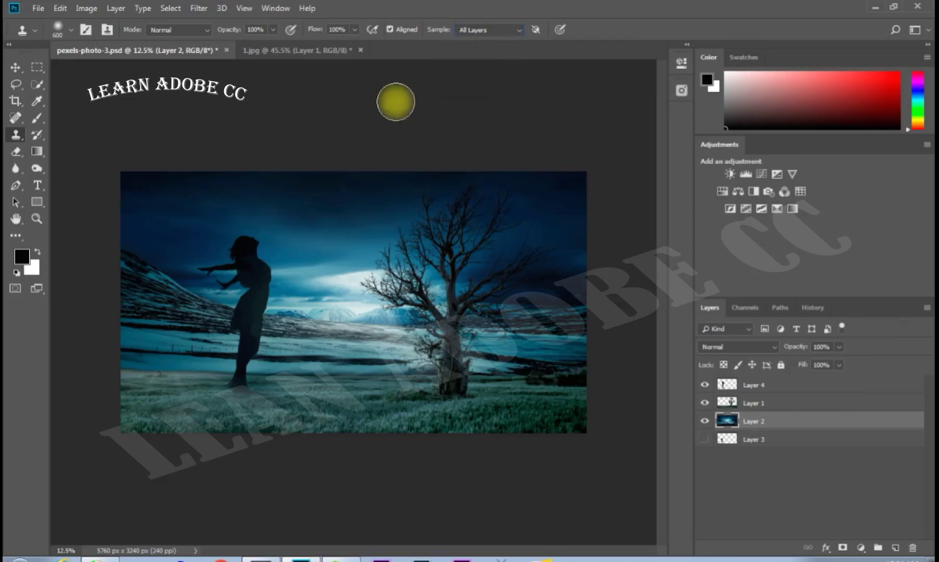
left_click(773, 385)
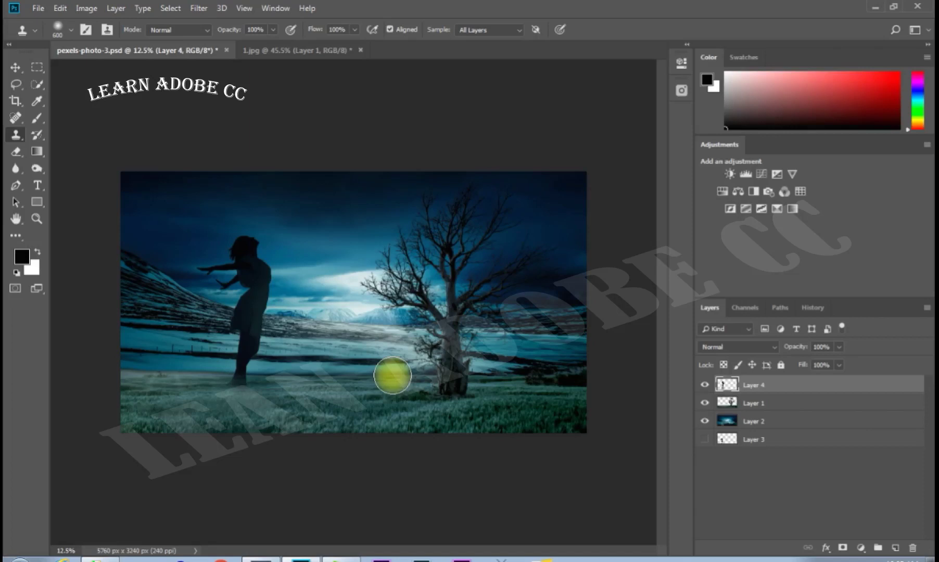
key("ctrl+shift+e")
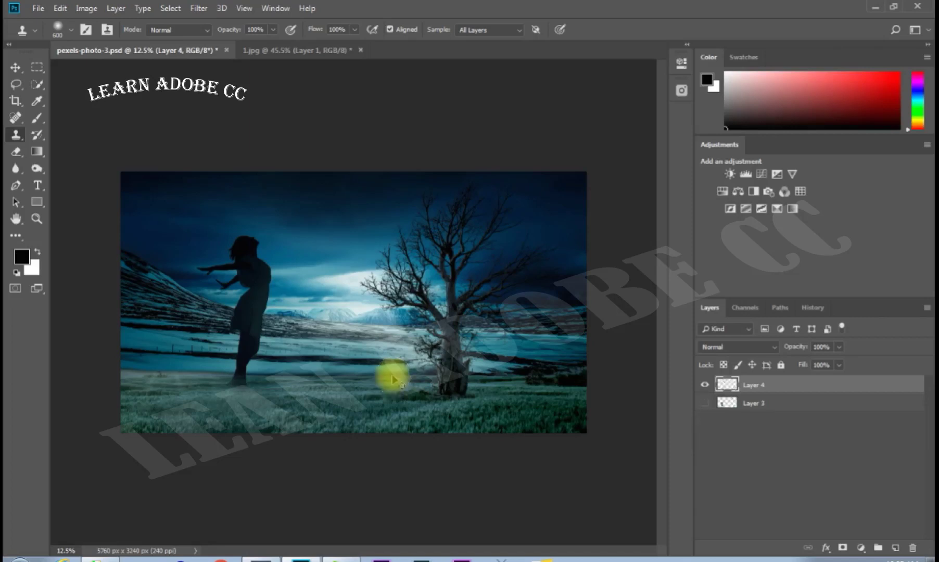
left_click_drag(729, 405, 914, 549)
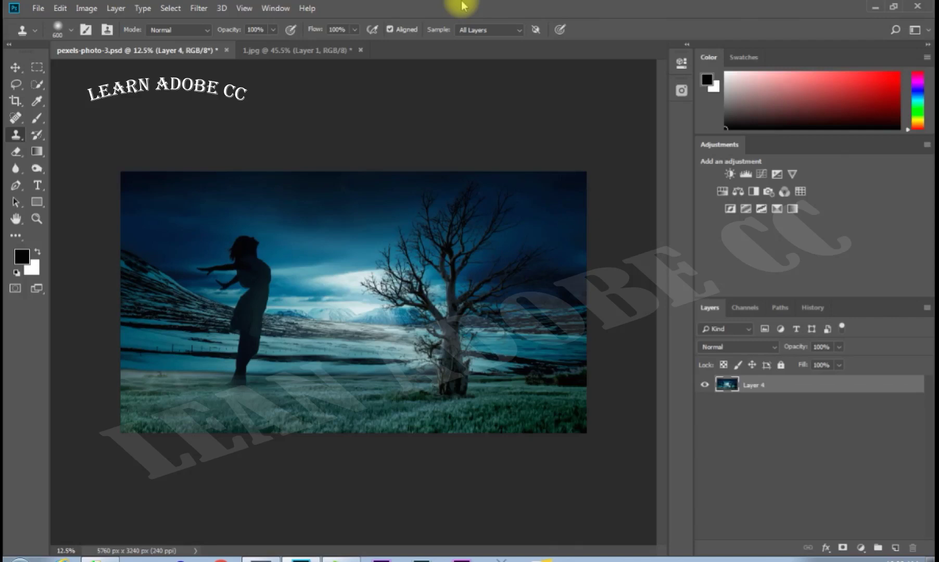
left_click(86, 7)
left_click(593, 7)
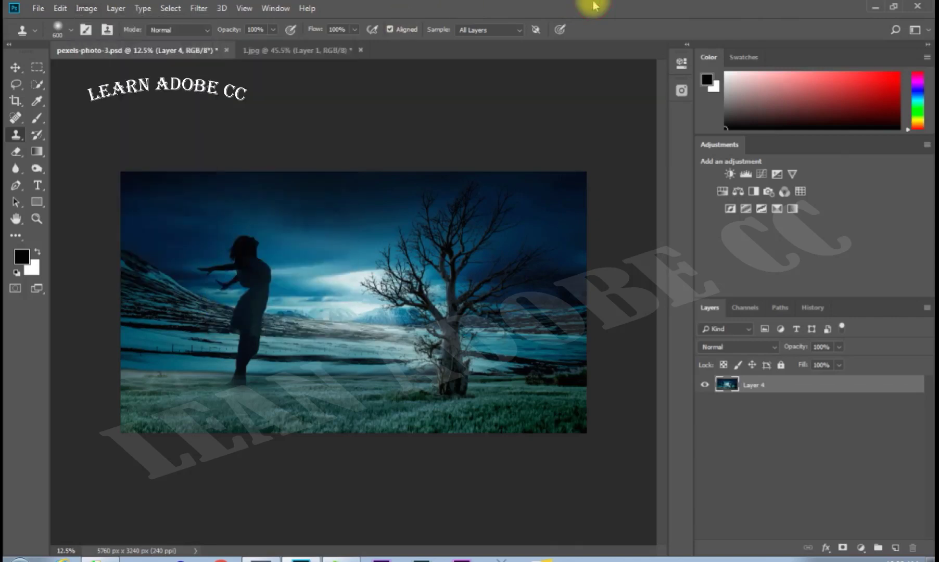